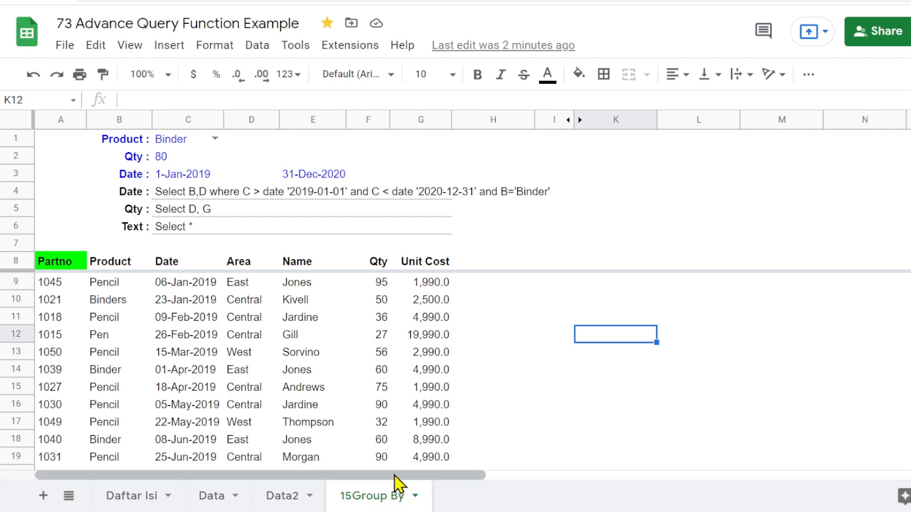
Review the QUERY clause topics listed in the Daftar Isi sheet and the workbook's list of all sheets
{"action": "left_click", "coordinate": [127, 496]}
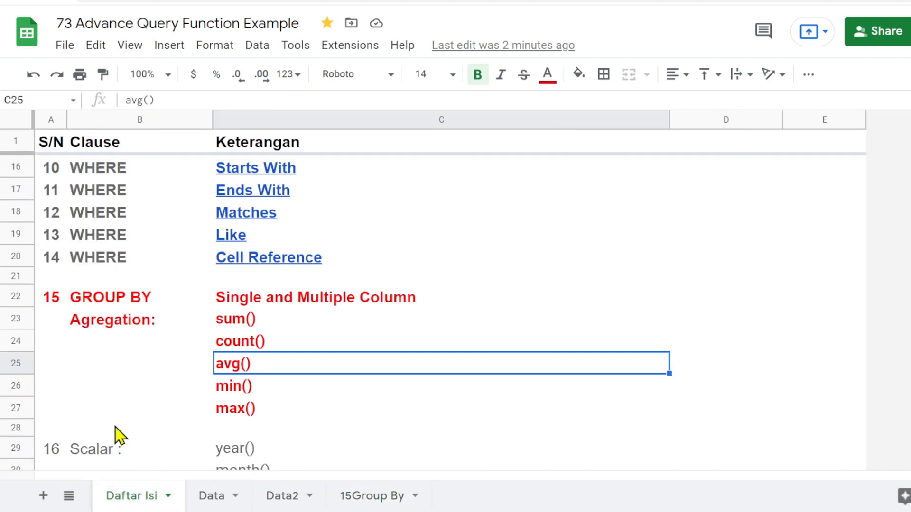
{"action": "scroll", "coordinate": [116, 432], "scroll_direction": "up", "scroll_amount": 7}
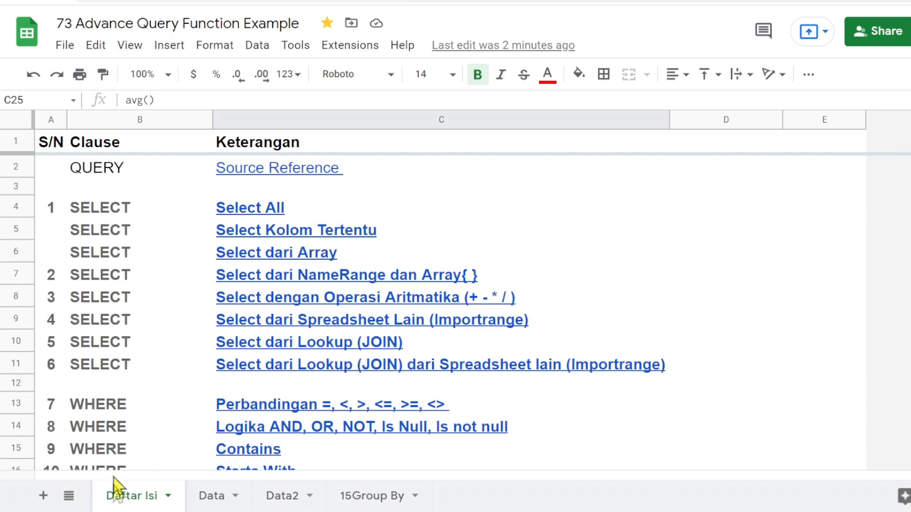
{"action": "scroll", "coordinate": [126, 327], "scroll_direction": "down", "scroll_amount": 8}
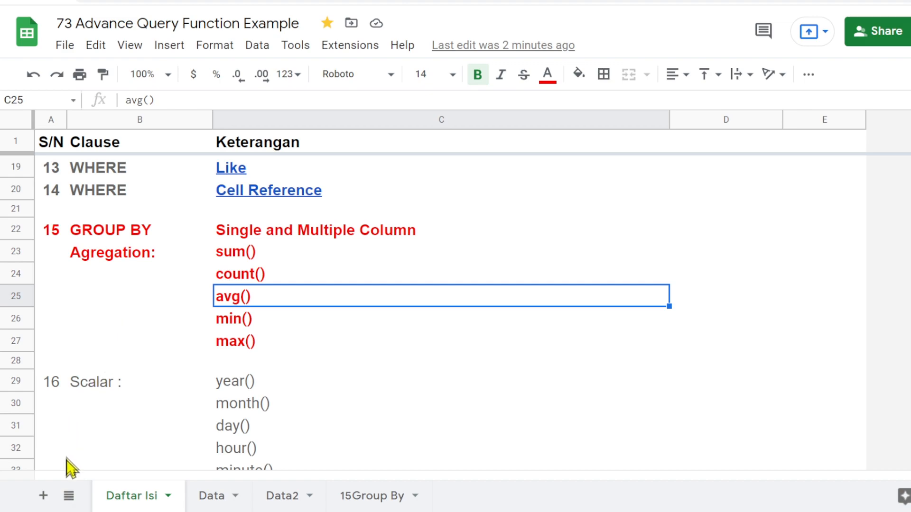
{"action": "left_click", "coordinate": [68, 496]}
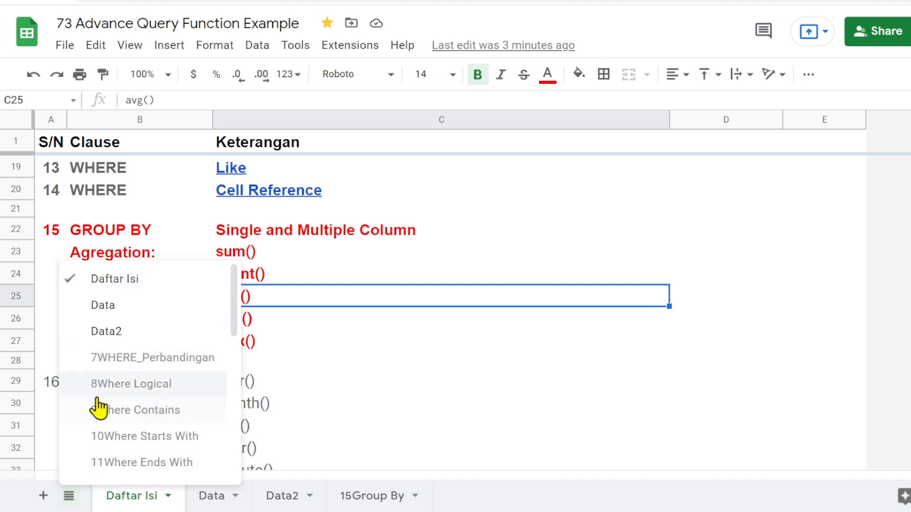
{"action": "scroll", "coordinate": [98, 401], "scroll_direction": "down", "scroll_amount": 5}
{"action": "scroll", "coordinate": [98, 401], "scroll_direction": "up", "scroll_amount": 2}
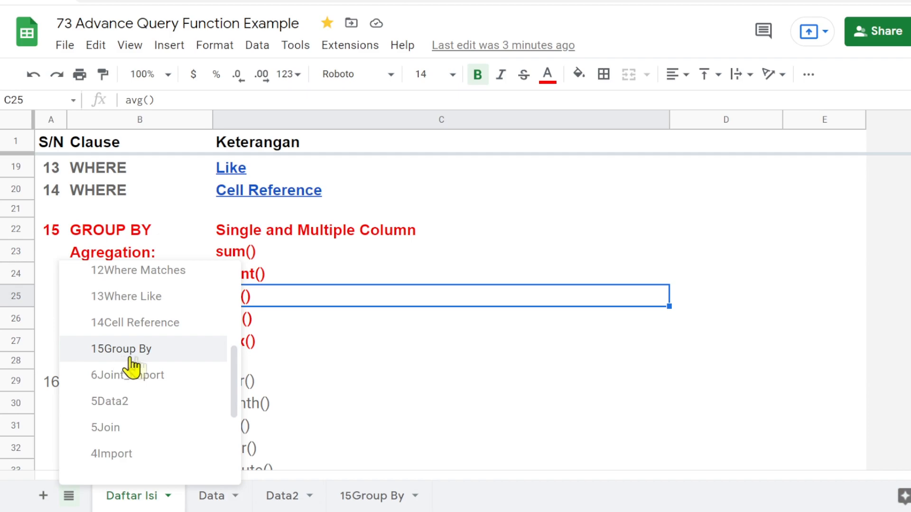
{"action": "left_click", "coordinate": [774, 382]}
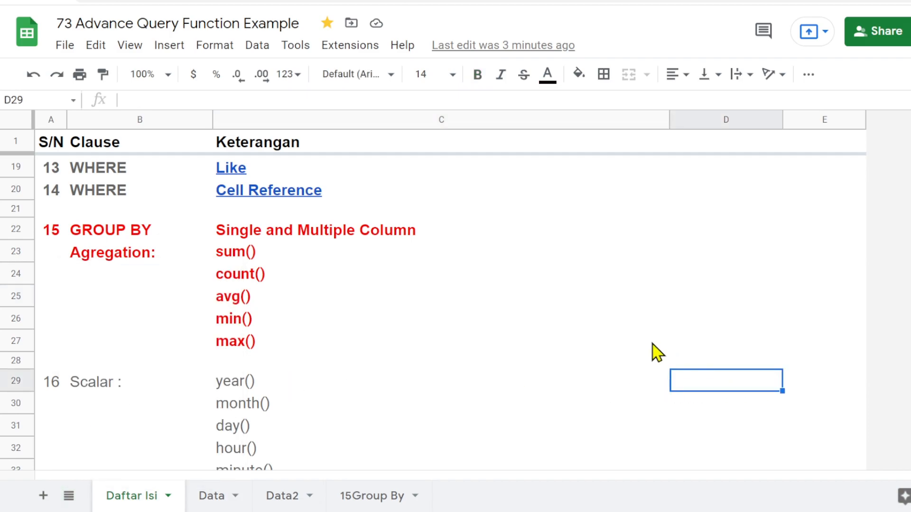
Inspect the QUERY formula in cell A8 of the 15Group By sheet and its source table on the Data2 sheet
{"action": "left_click", "coordinate": [370, 497]}
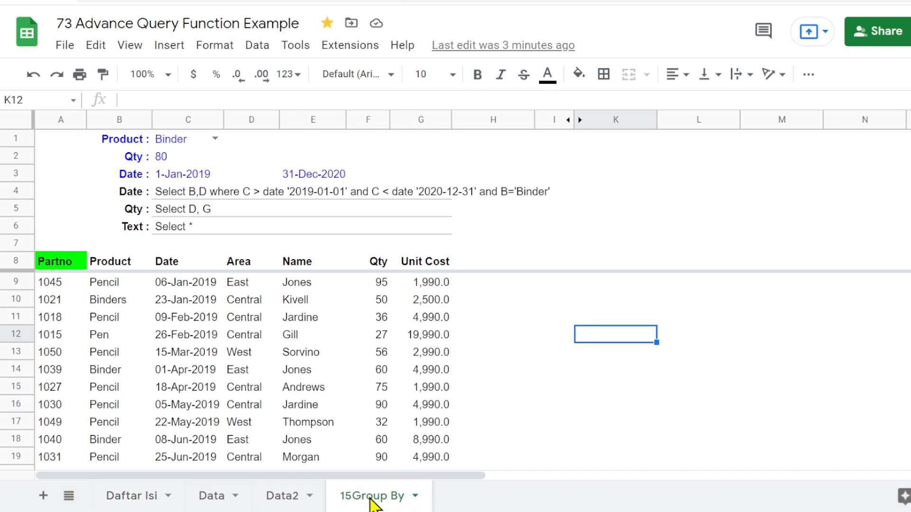
{"action": "left_click", "coordinate": [56, 265]}
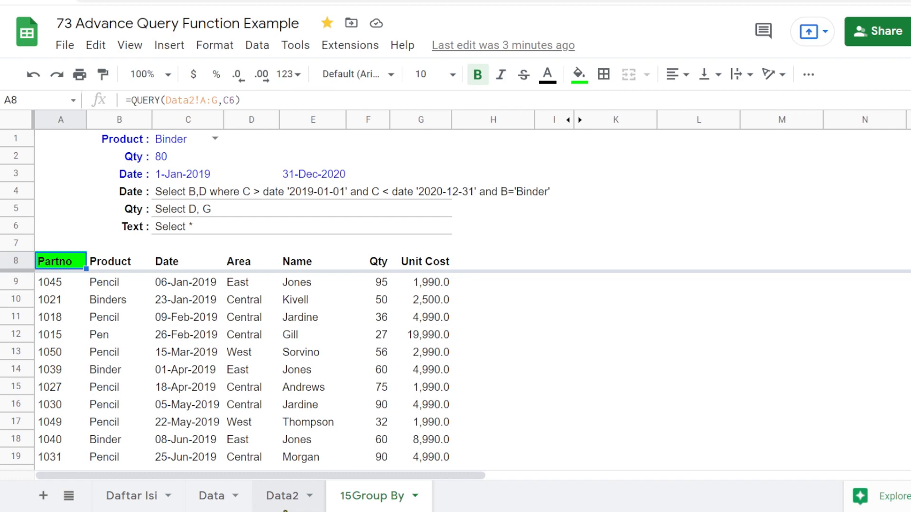
{"action": "left_click", "coordinate": [287, 498]}
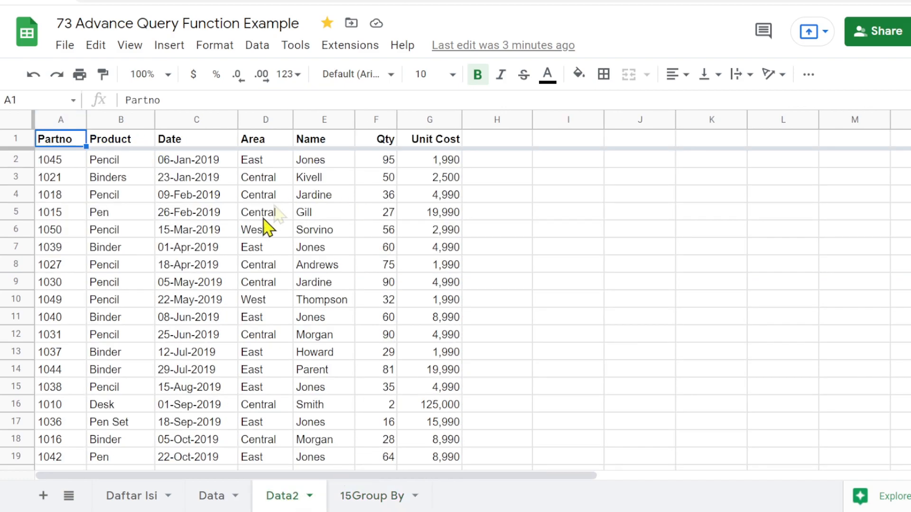
{"action": "left_click", "coordinate": [381, 498]}
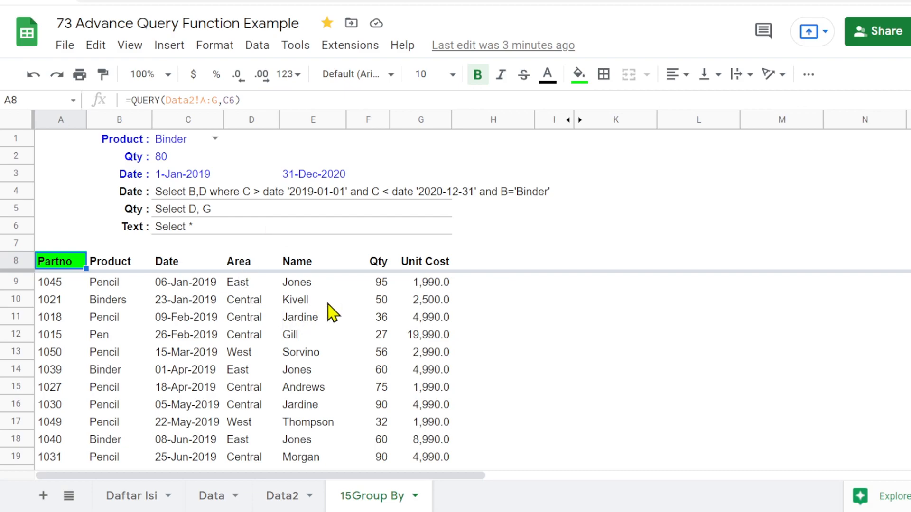
Unhide column J with the Group By rules and compare them with the aggregation functions listed in Daftar Isi
{"action": "left_click", "coordinate": [574, 119]}
{"action": "left_click", "coordinate": [694, 194]}
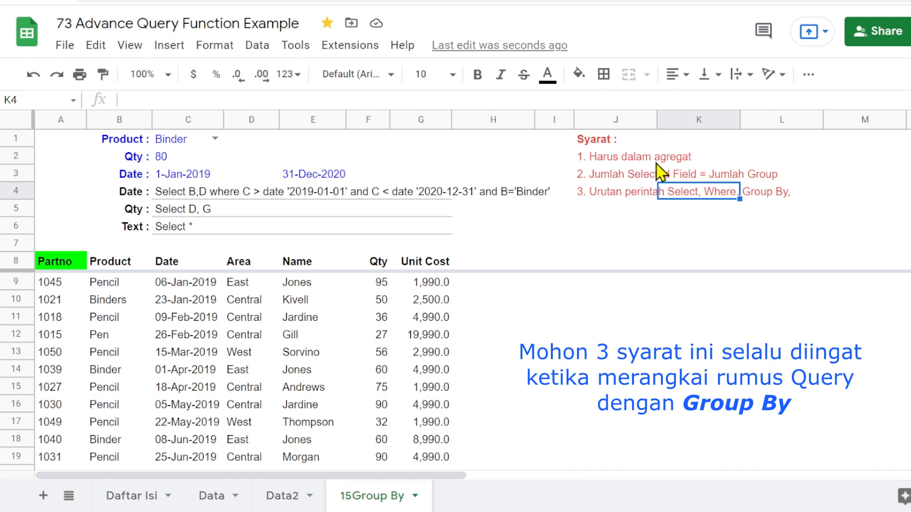
{"action": "left_click", "coordinate": [128, 495]}
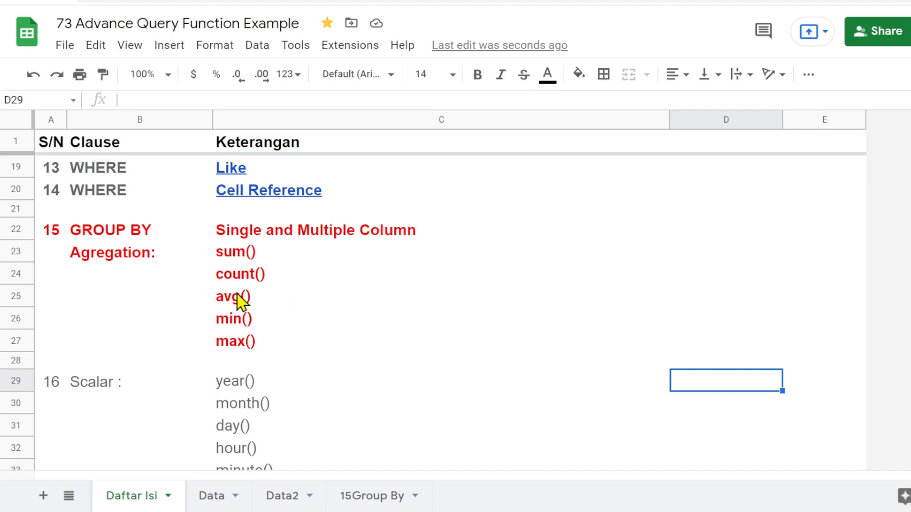
{"action": "left_click", "coordinate": [388, 498]}
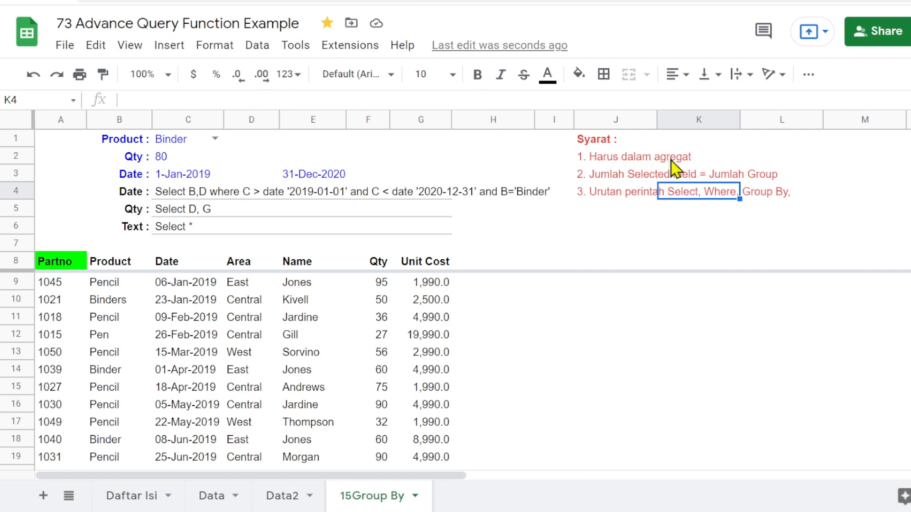
{"action": "left_click", "coordinate": [599, 177]}
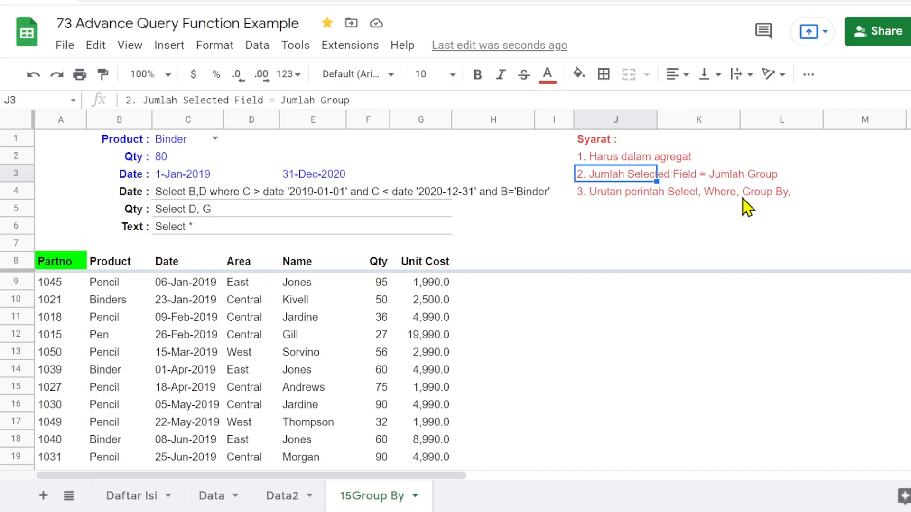
Examine the order of the query clauses in Daftar Isi, from SELECT and WHERE through GROUP BY to PIVOT and ORDER BY
{"action": "left_click", "coordinate": [129, 498]}
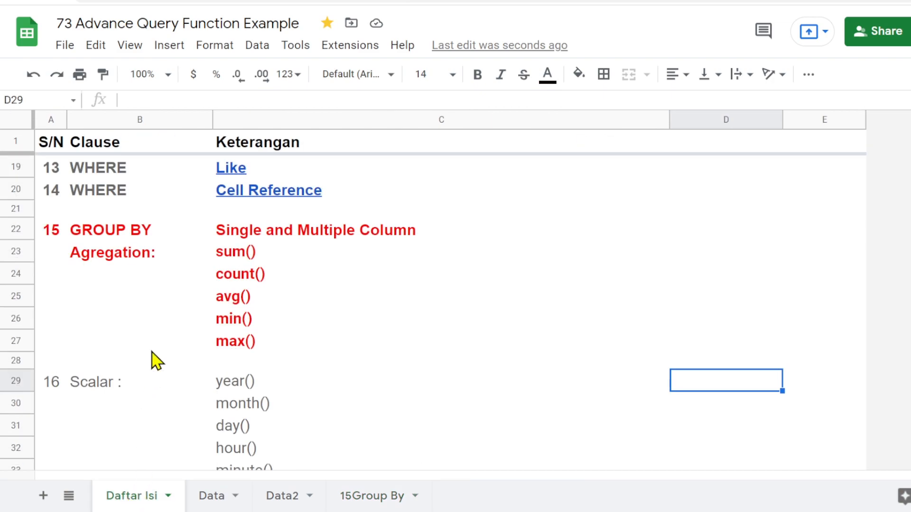
{"action": "scroll", "coordinate": [154, 361], "scroll_direction": "up", "scroll_amount": 6}
{"action": "scroll", "coordinate": [154, 361], "scroll_direction": "down", "scroll_amount": 2}
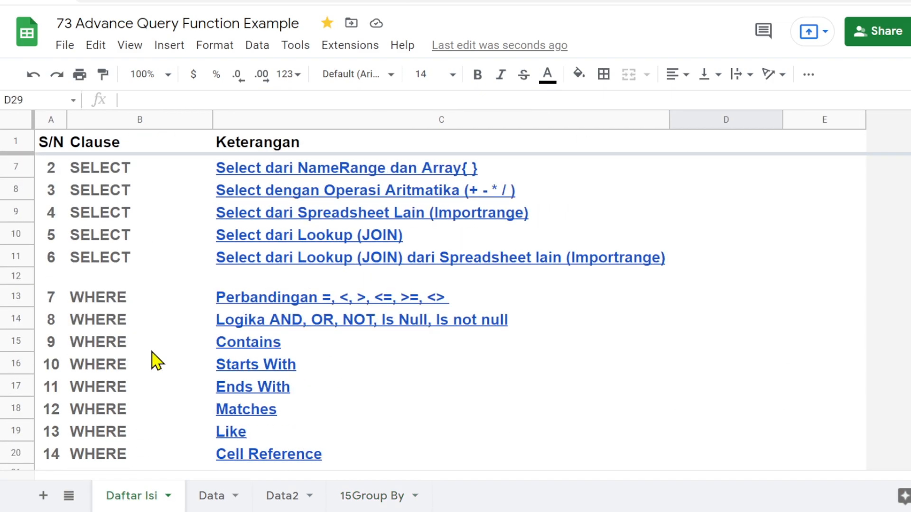
{"action": "scroll", "coordinate": [147, 332], "scroll_direction": "down", "scroll_amount": 2}
{"action": "scroll", "coordinate": [114, 305], "scroll_direction": "down", "scroll_amount": 2}
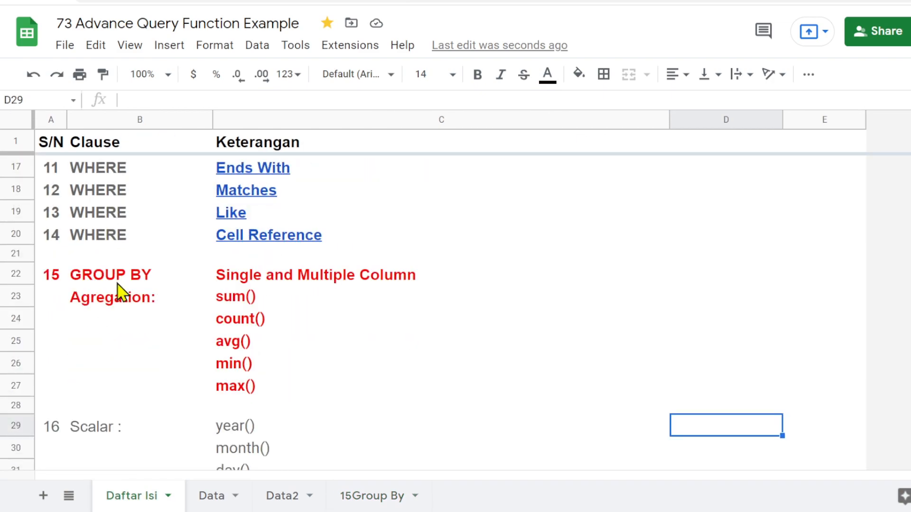
{"action": "scroll", "coordinate": [119, 291], "scroll_direction": "down", "scroll_amount": 7}
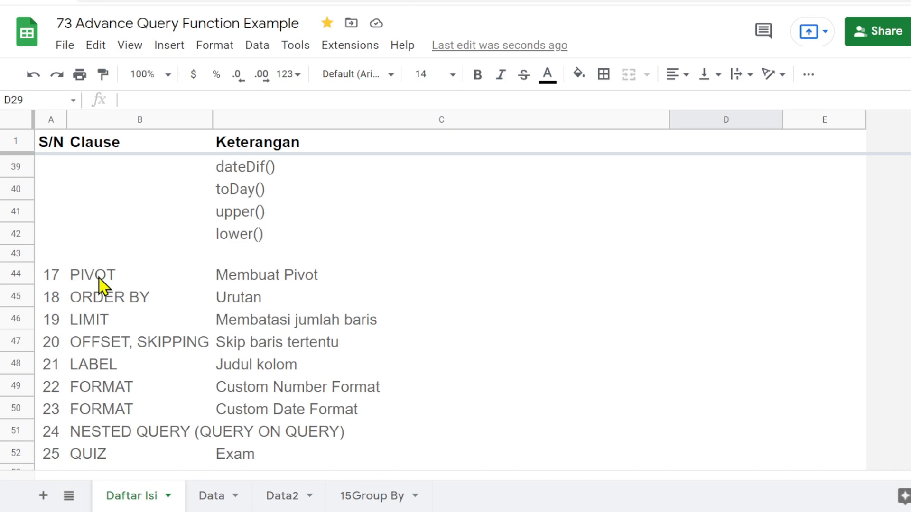
{"action": "scroll", "coordinate": [120, 352], "scroll_direction": "up", "scroll_amount": 4}
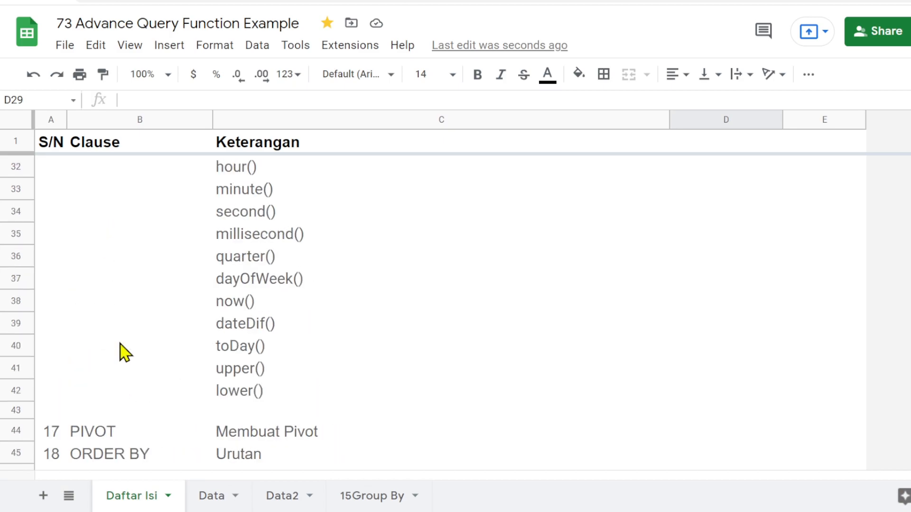
{"action": "scroll", "coordinate": [120, 351], "scroll_direction": "up", "scroll_amount": 4}
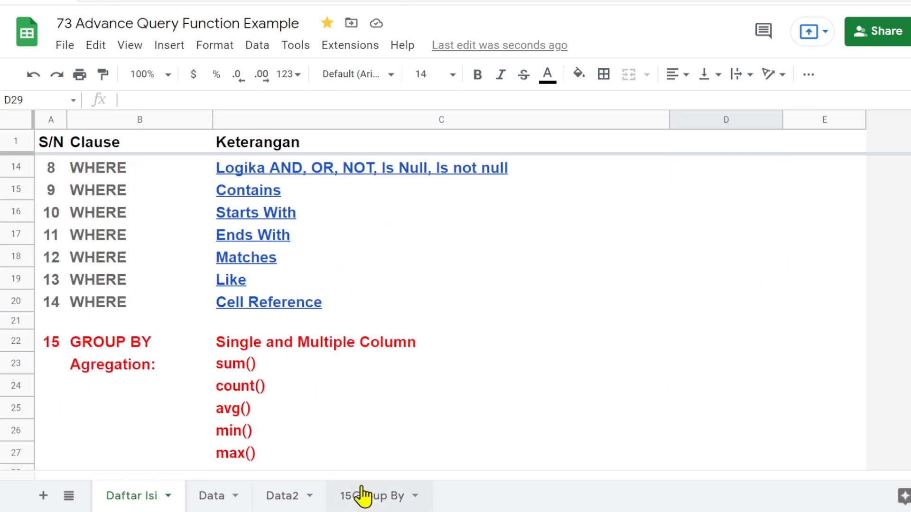
Inspect how the QUERY formula in A8 of the 15Group By sheet refers to the query text in C6
{"action": "left_click", "coordinate": [386, 497]}
{"action": "left_click", "coordinate": [172, 228]}
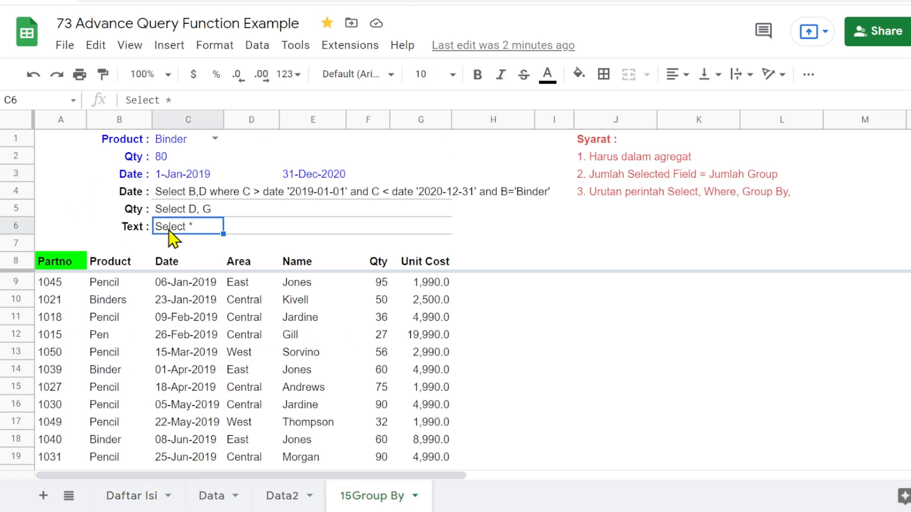
{"action": "left_click", "coordinate": [59, 266]}
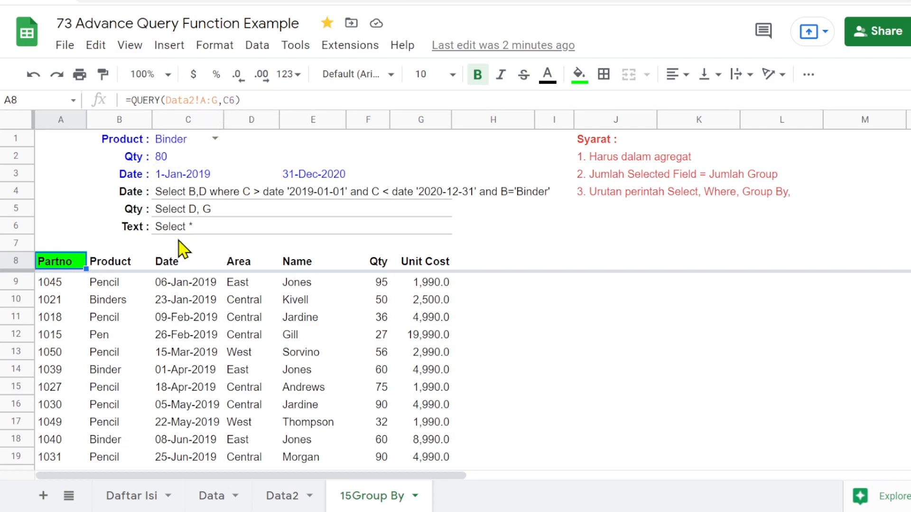
{"action": "double_click", "coordinate": [63, 264]}
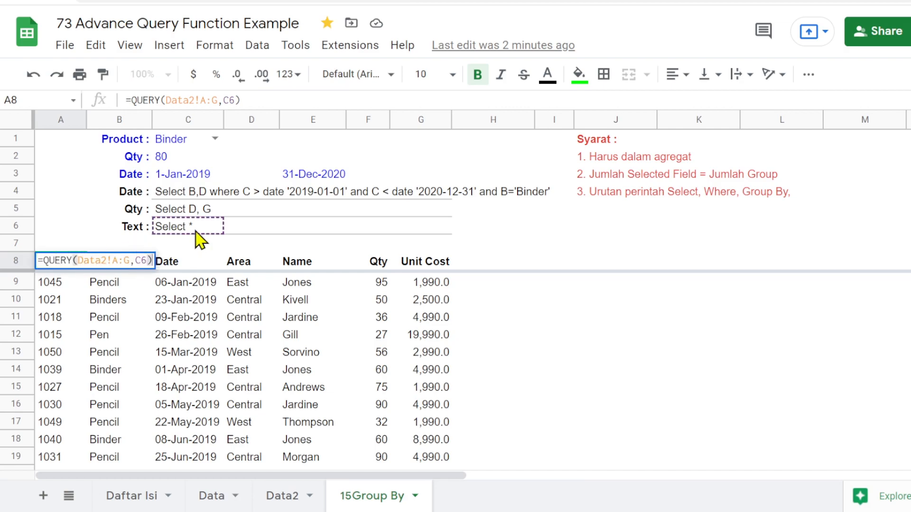
{"action": "key", "text": "Escape"}
Replace the query text in cell C6 with "Select B,D"
{"action": "left_click", "coordinate": [180, 230]}
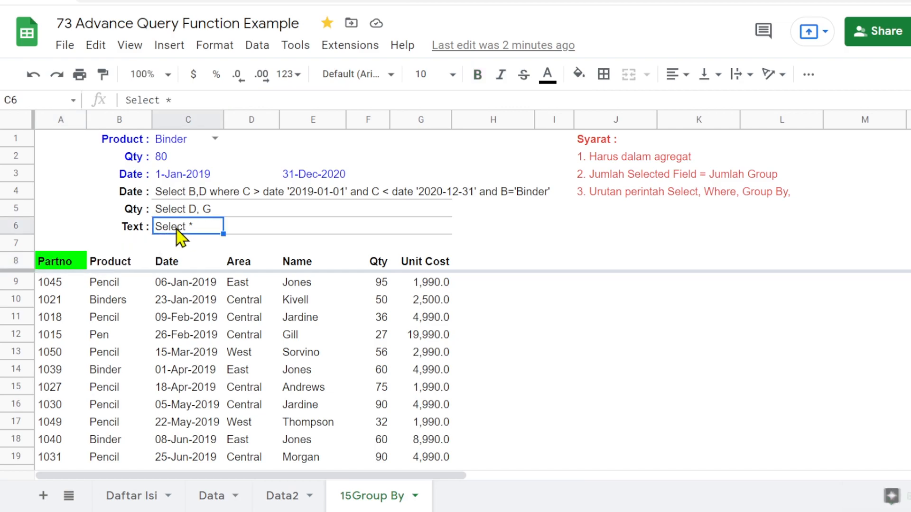
{"action": "left_click_drag", "start_coordinate": [167, 99], "coordinate": [219, 98]}
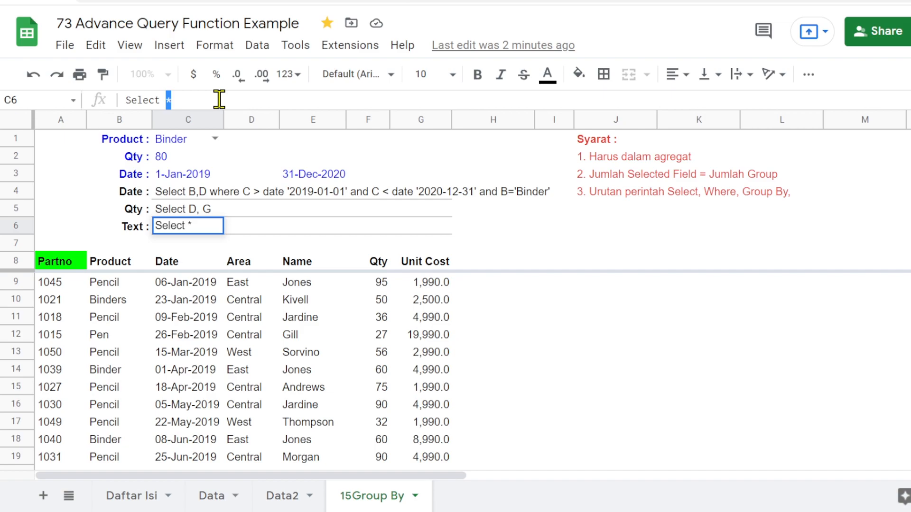
{"action": "type", "text": "B,D where C > date '2019-01-01' and C < date '2020-12-31' and B='Binder'"}
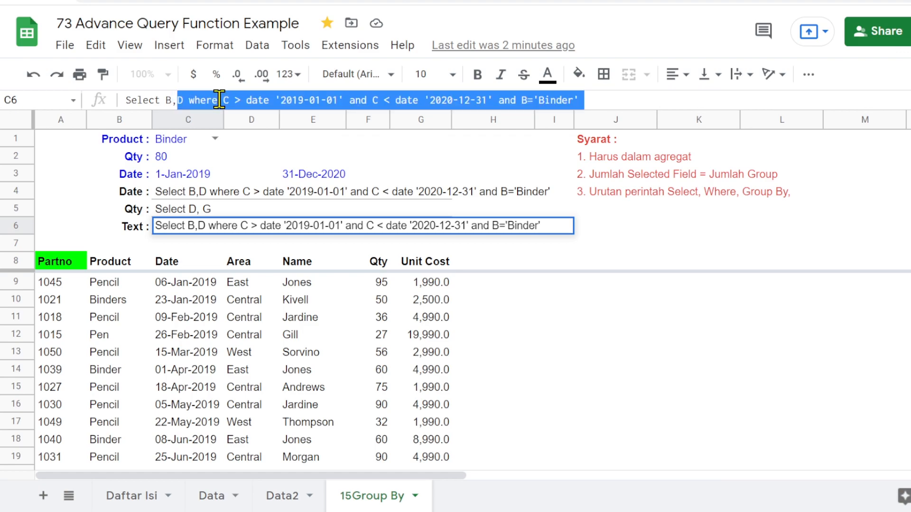
{"action": "key", "text": "shift+Right"}
{"action": "key", "text": "BackSpace"}
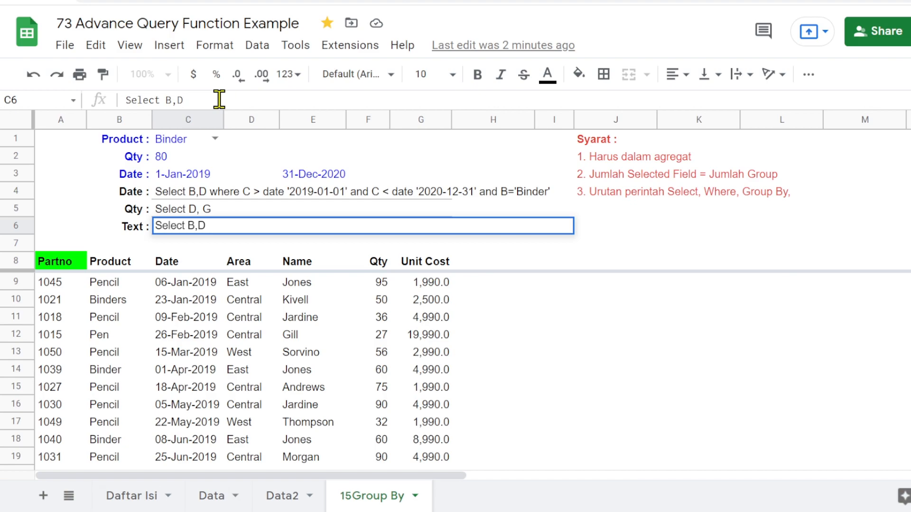
{"action": "key", "text": "ctrl+z"}
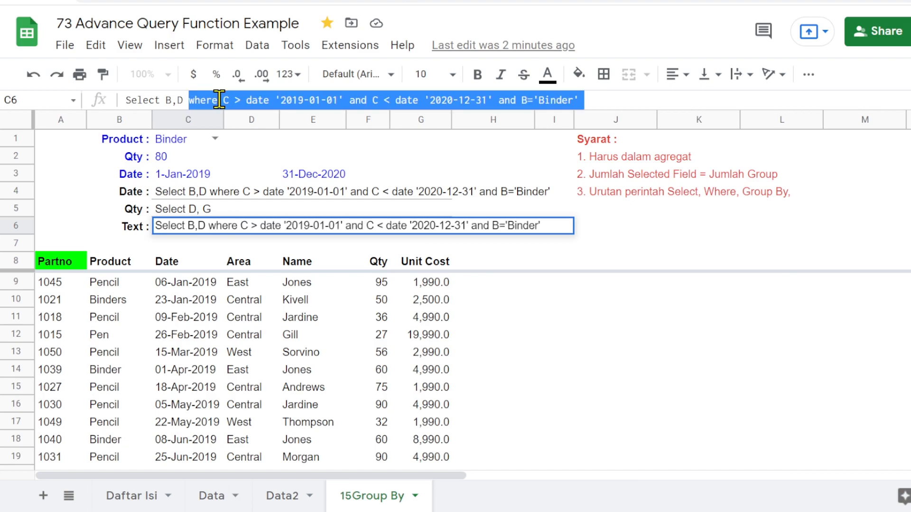
{"action": "key", "text": "BackSpace"}
{"action": "key", "text": "Return"}
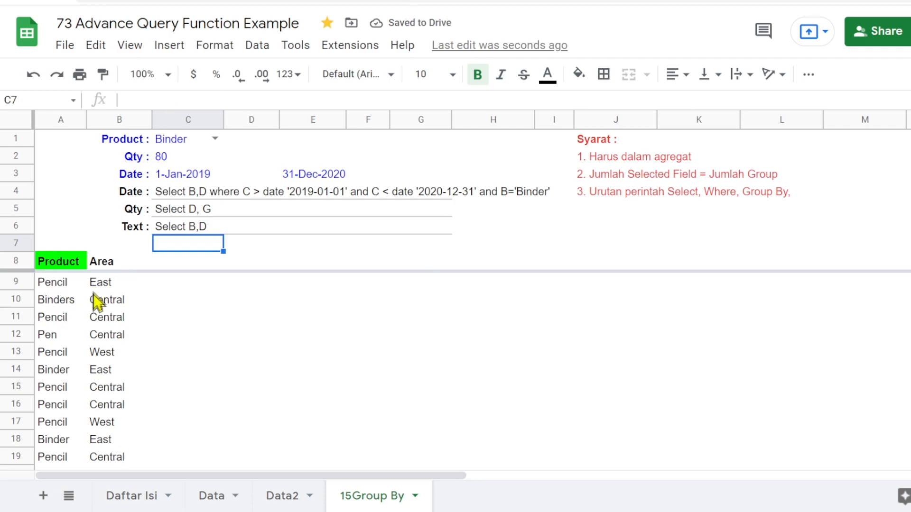
Extend the query text in C6 to "Select B,D group by B" and check the QUERY formula cell A8
{"action": "left_click", "coordinate": [179, 229]}
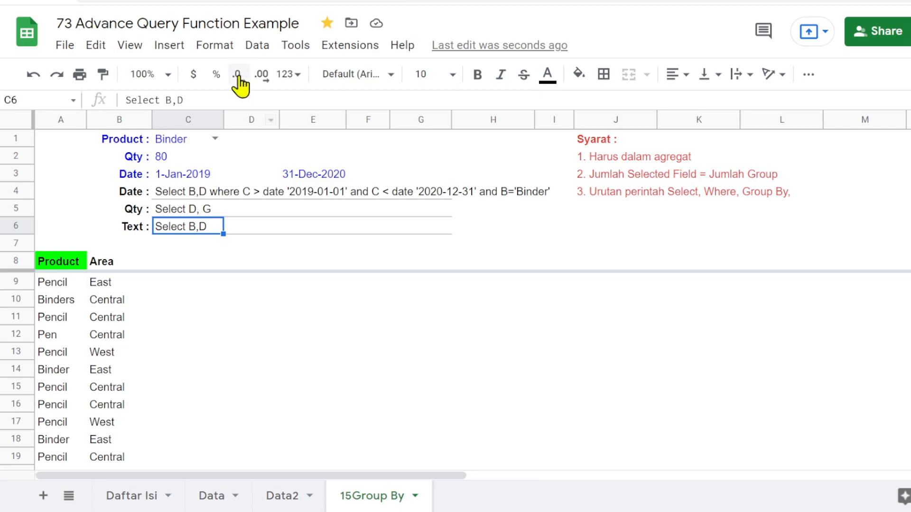
{"action": "left_click", "coordinate": [219, 100]}
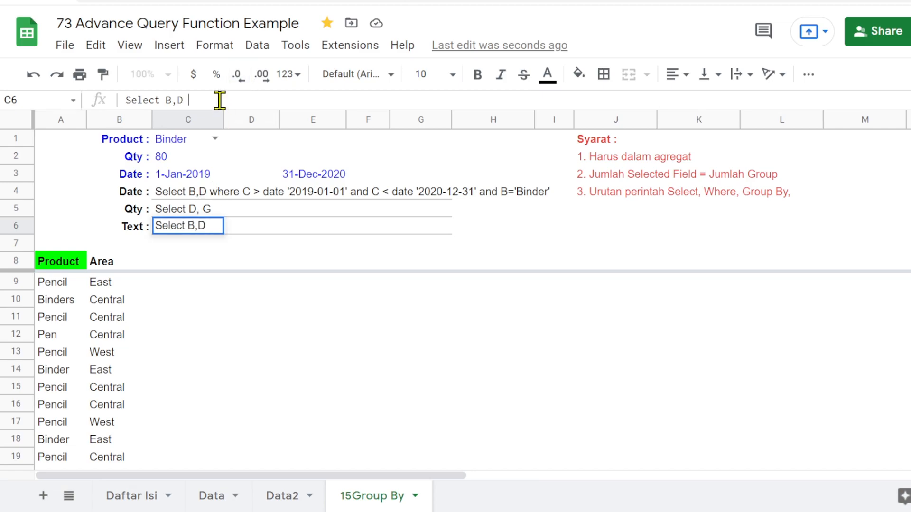
{"action": "type", "text": "grou"}
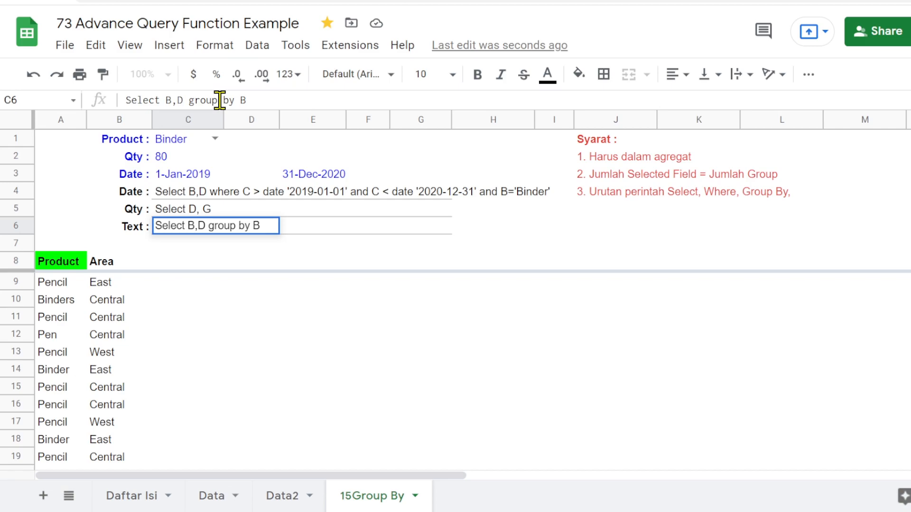
{"action": "type", "text": "p by B"}
{"action": "key", "text": "Return"}
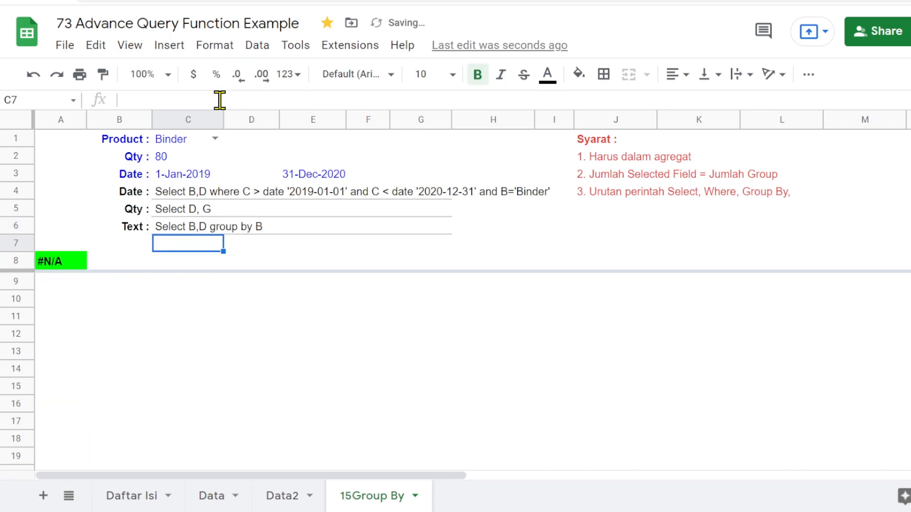
{"action": "left_click", "coordinate": [56, 269]}
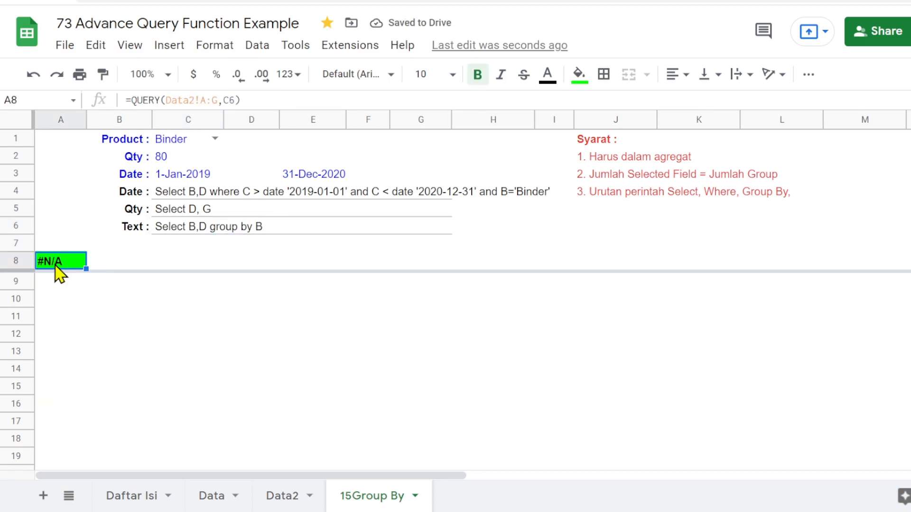
{"action": "left_click", "coordinate": [171, 231]}
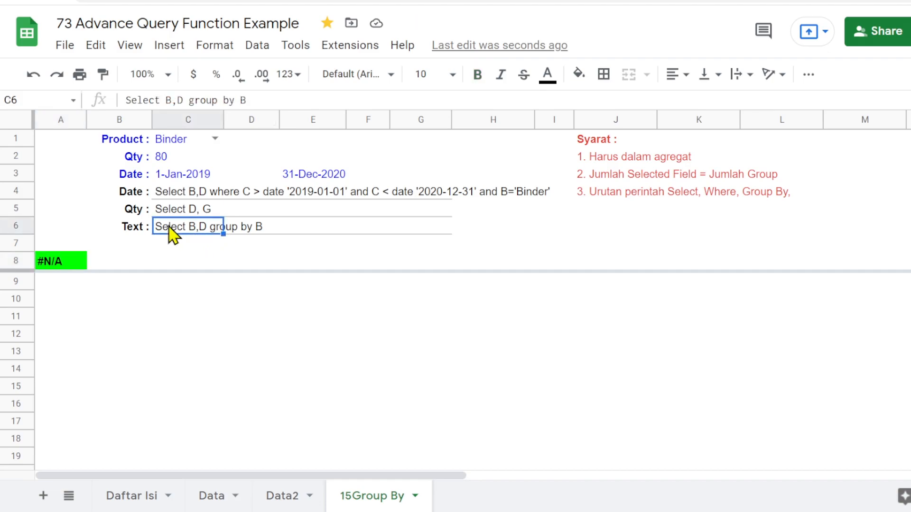
Remove column D from the select list in C6 so the query text reads "Select B group by B"
{"action": "left_click_drag", "start_coordinate": [173, 101], "coordinate": [177, 100]}
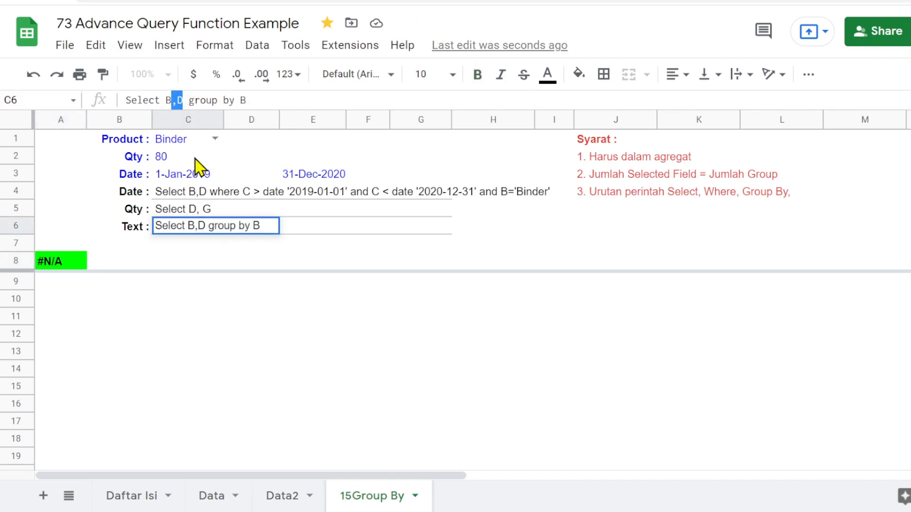
{"action": "key", "text": "BackSpace"}
{"action": "key", "text": "Return"}
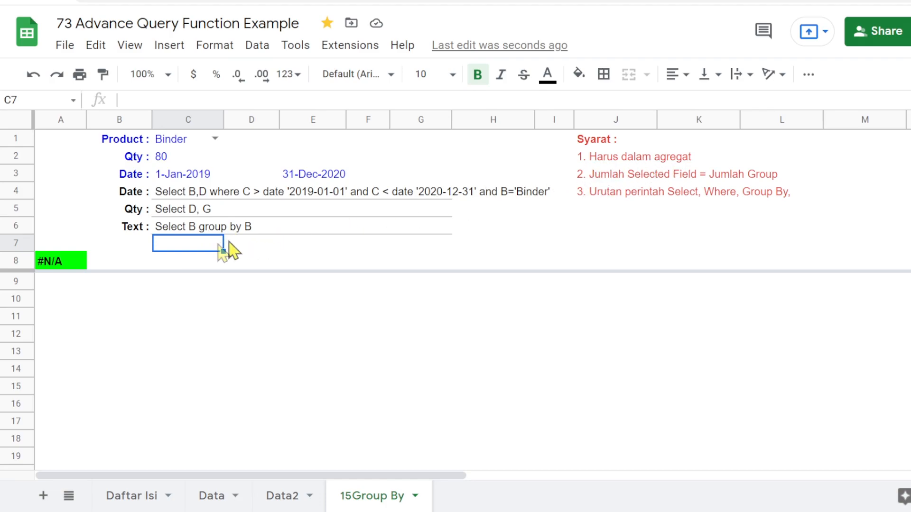
Check the source columns in Data2 and extend the query text in C6 to "Select B, sum(G) group by B"
{"action": "left_click", "coordinate": [162, 227]}
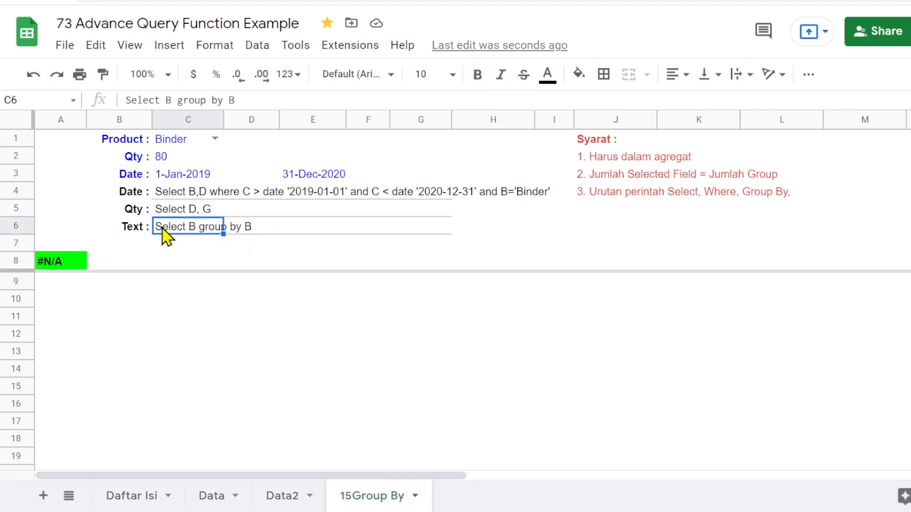
{"action": "left_click", "coordinate": [287, 495]}
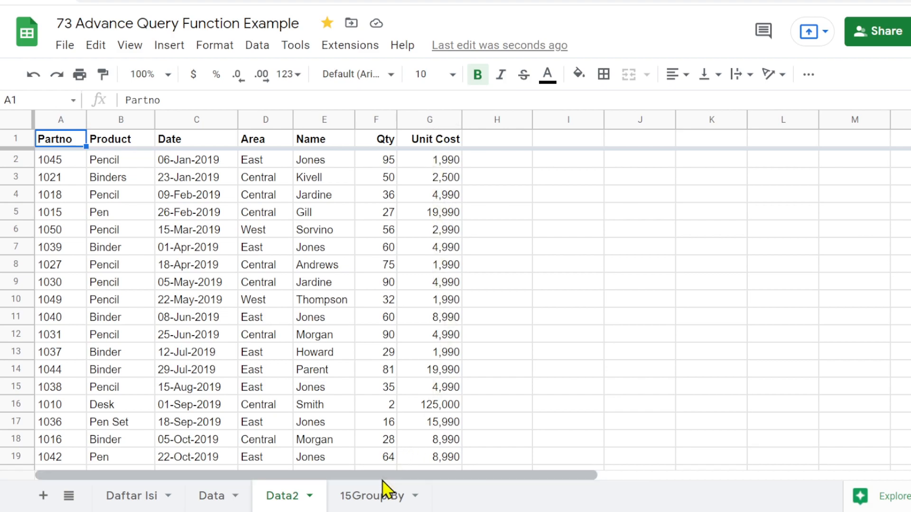
{"action": "left_click", "coordinate": [380, 497]}
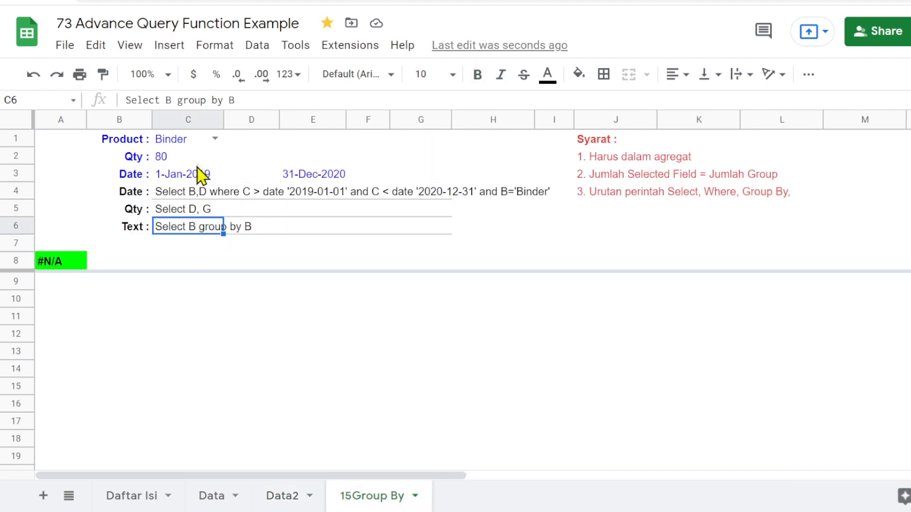
{"action": "left_click", "coordinate": [170, 99]}
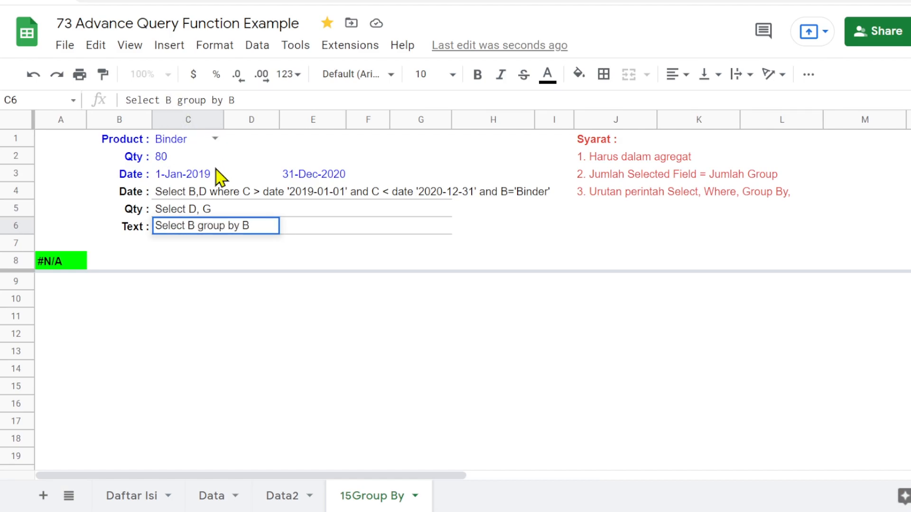
{"action": "type", "text": ","}
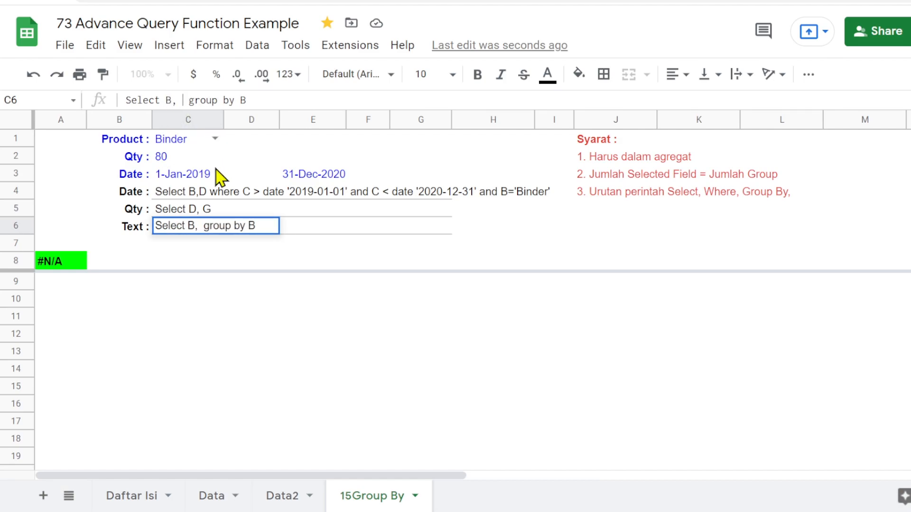
{"action": "type", "text": " sum(G"}
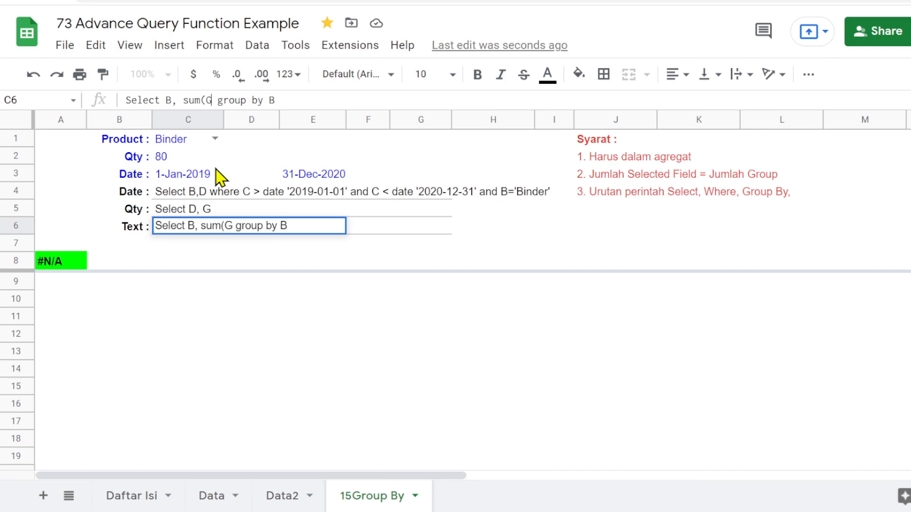
{"action": "type", "text": ")"}
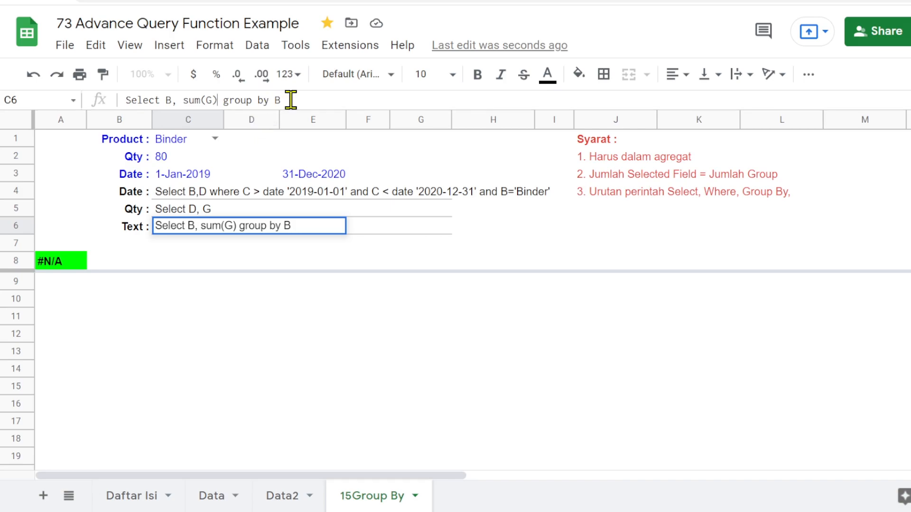
{"action": "key", "text": "Return"}
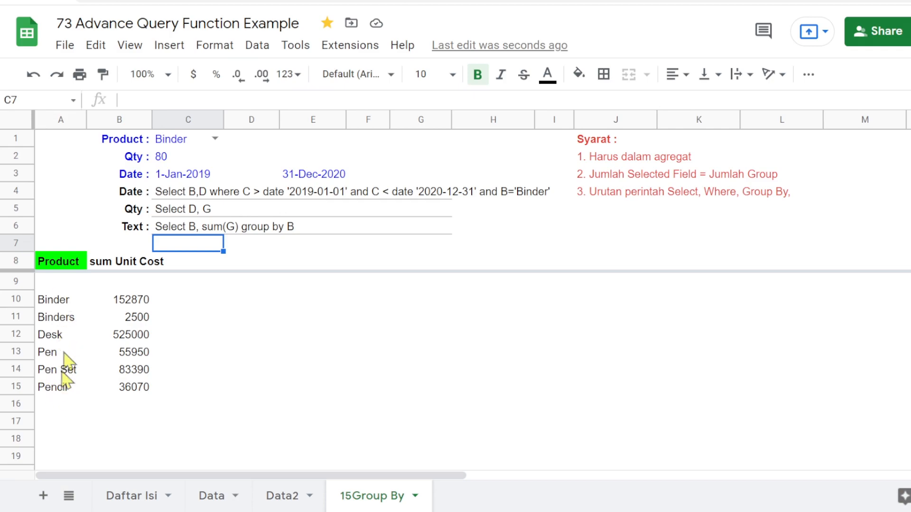
Compare the unit cost sums per product in 15Group By with the source rows in Data2
{"action": "left_click", "coordinate": [284, 496]}
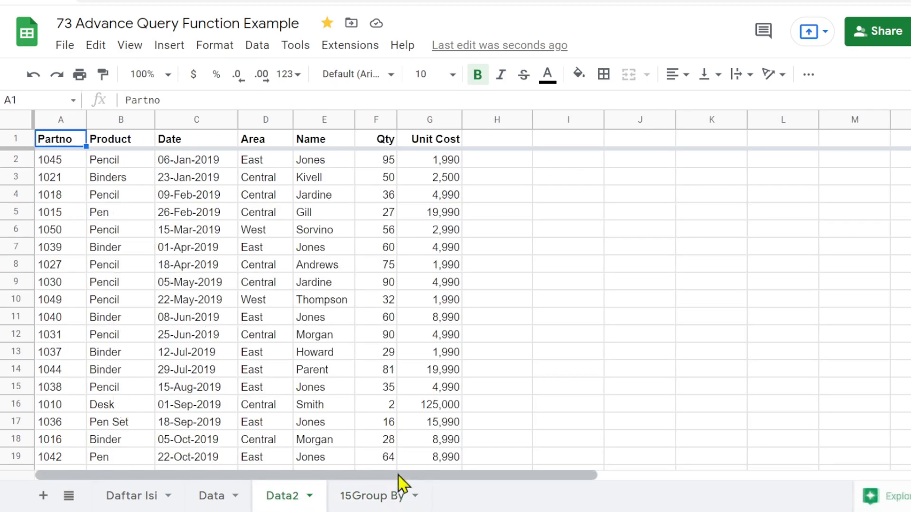
{"action": "left_click", "coordinate": [407, 496]}
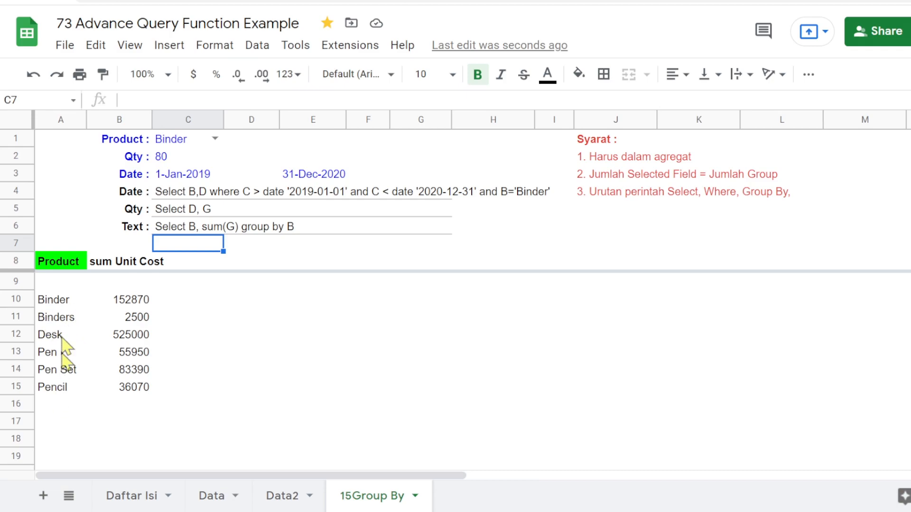
{"action": "left_click", "coordinate": [283, 497]}
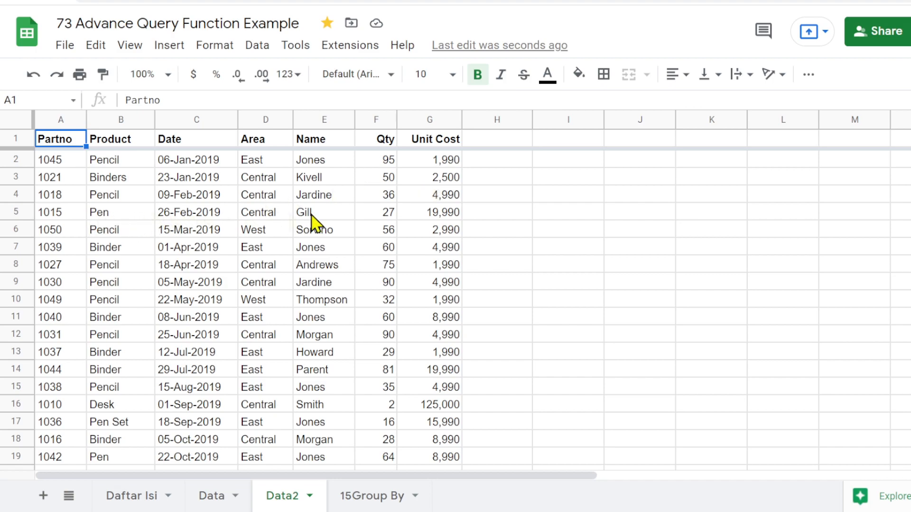
{"action": "left_click", "coordinate": [380, 497]}
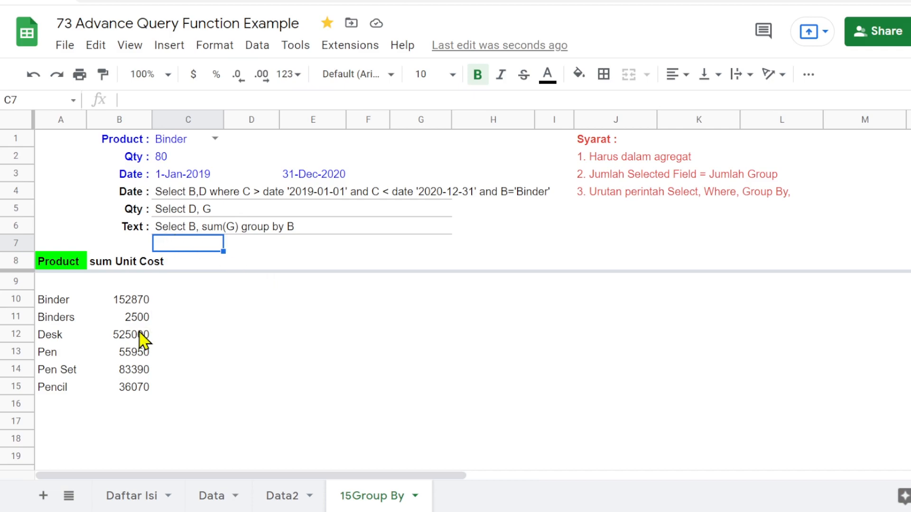
Change the query text in C6 to "Select B,C, sum(G) group by B" and read the error details of A8
{"action": "left_click", "coordinate": [169, 228]}
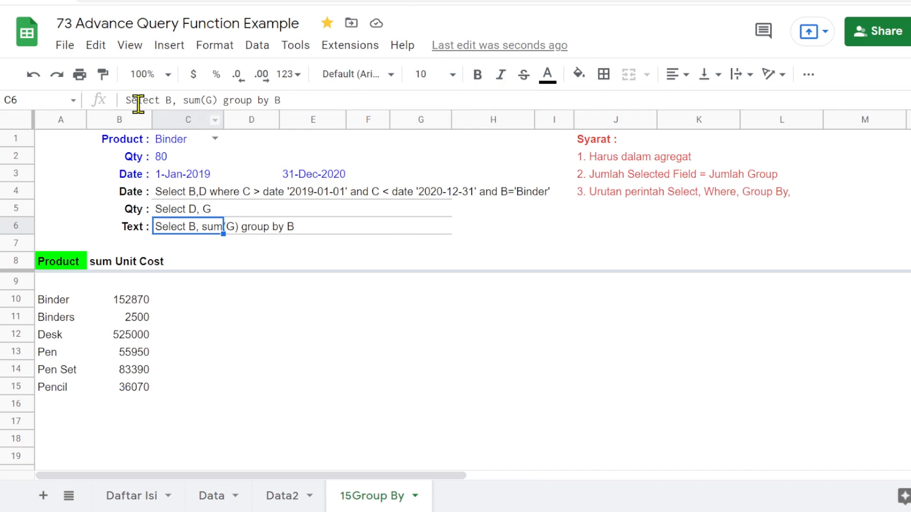
{"action": "left_click", "coordinate": [177, 100]}
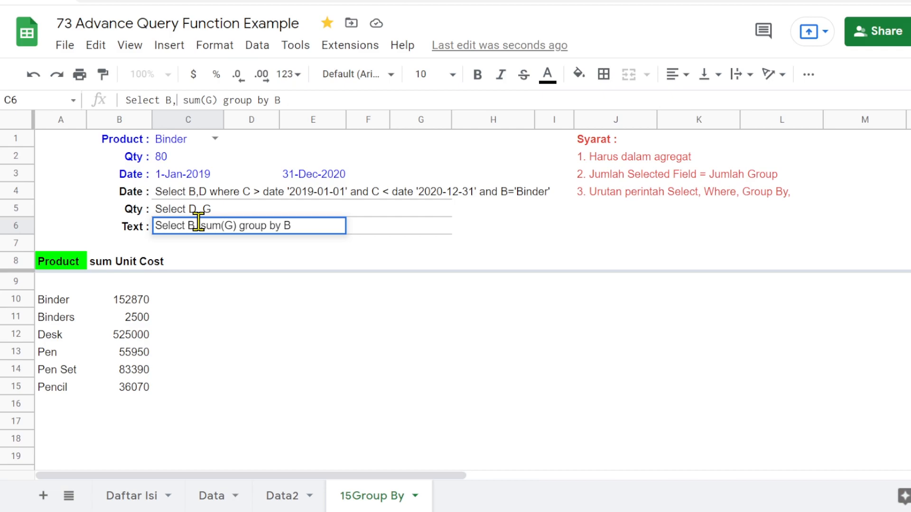
{"action": "type", "text": "C"}
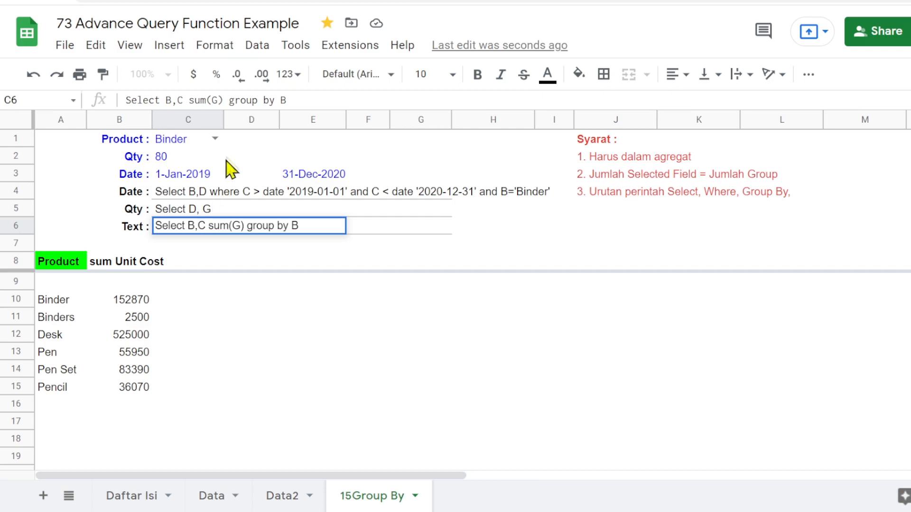
{"action": "type", "text": ","}
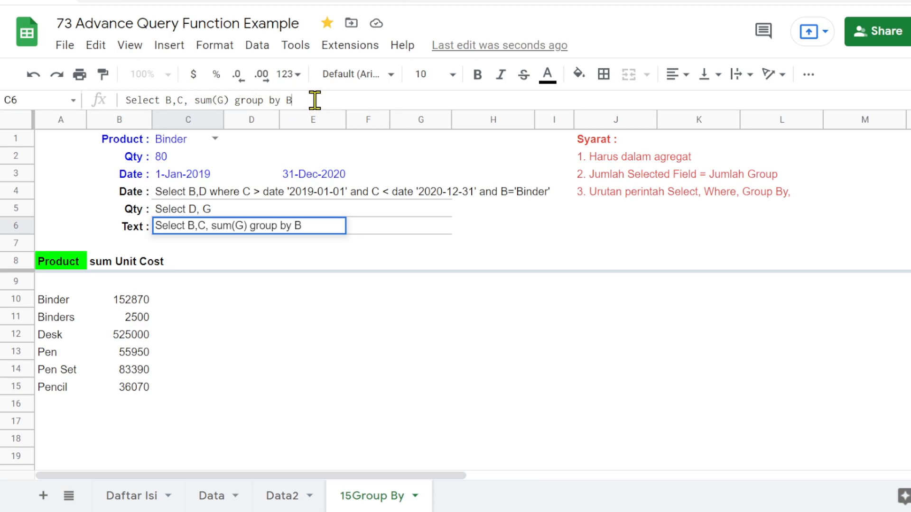
{"action": "key", "text": "Return"}
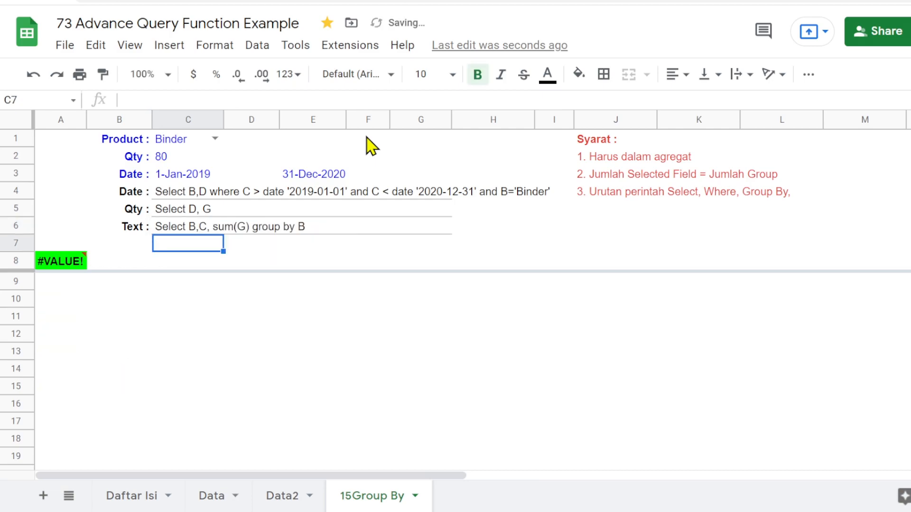
{"action": "mouse_move", "coordinate": [53, 270]}
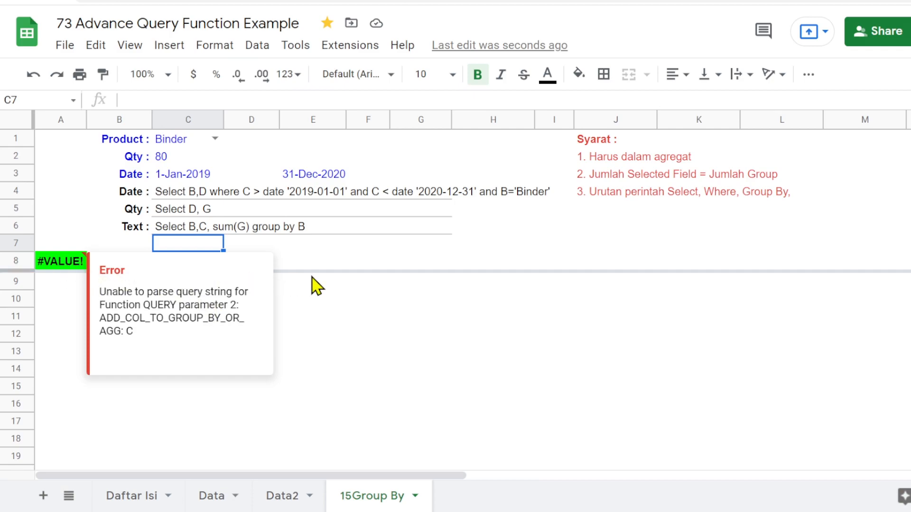
{"action": "left_click", "coordinate": [325, 261]}
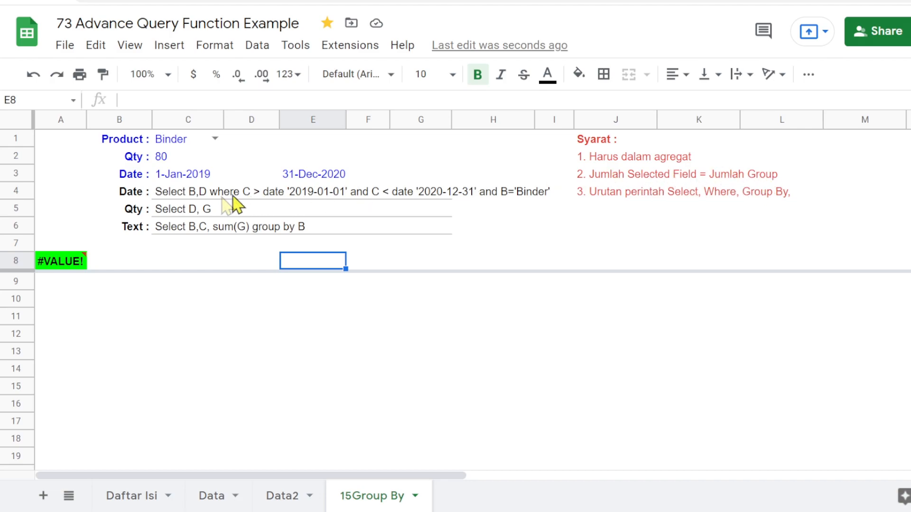
Add column C to the group by clause in C6 so the text reads "Select B,C, sum(G) group by B,C"
{"action": "left_click", "coordinate": [150, 229]}
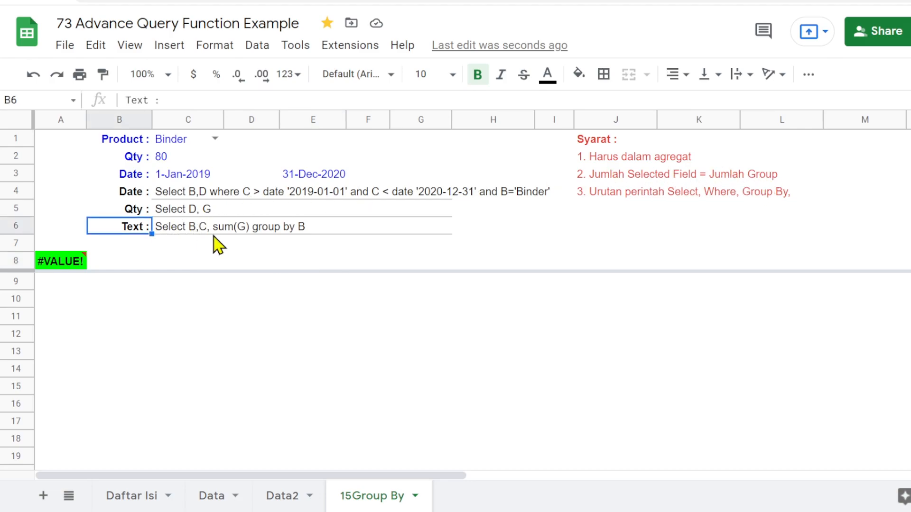
{"action": "left_click", "coordinate": [172, 231]}
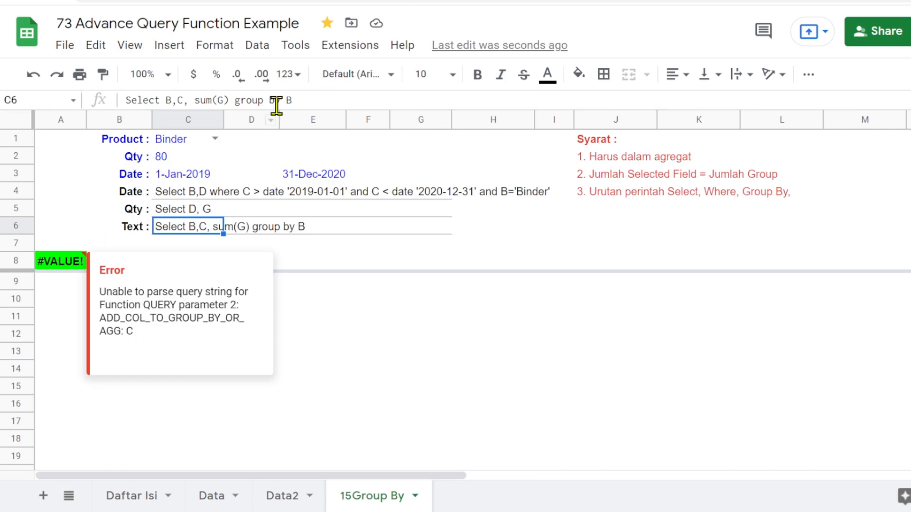
{"action": "left_click", "coordinate": [302, 99]}
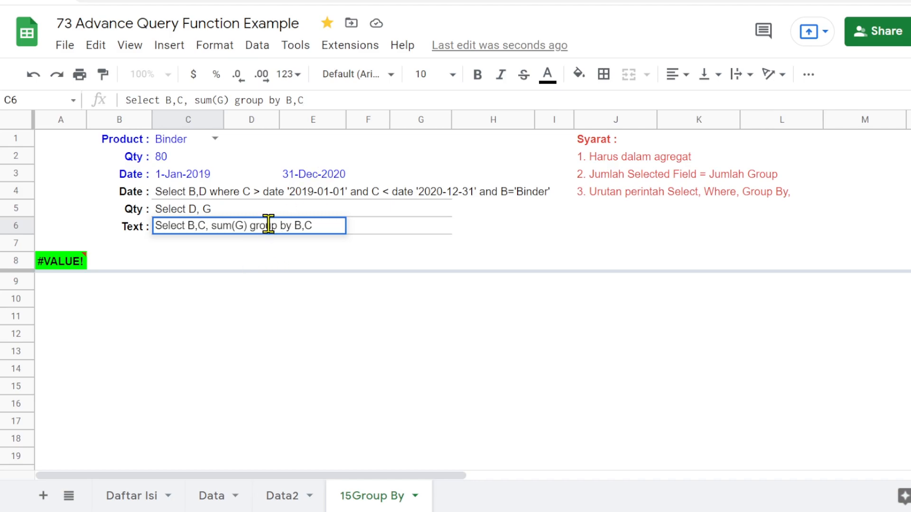
{"action": "key", "text": "Return"}
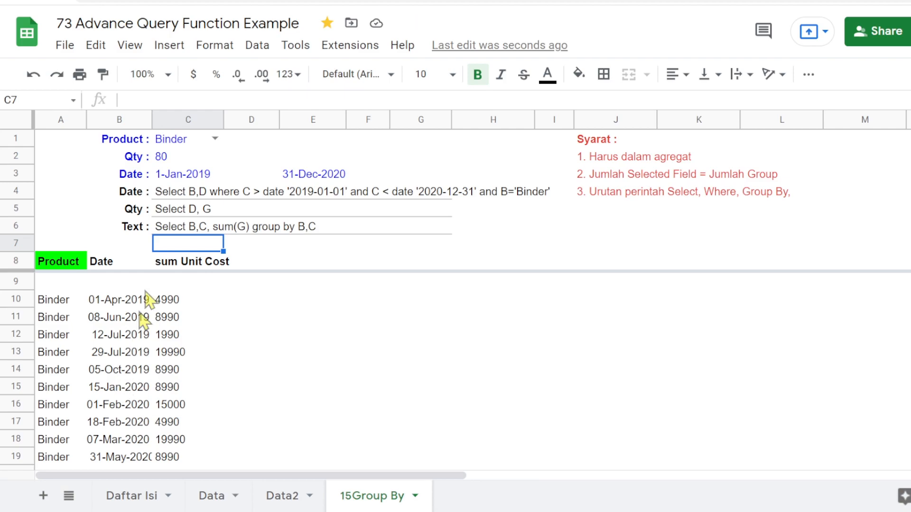
Check the columns in Data2 and change the query text in C6 to "Select B,D, sum(G) group by B,D"
{"action": "left_click", "coordinate": [292, 496]}
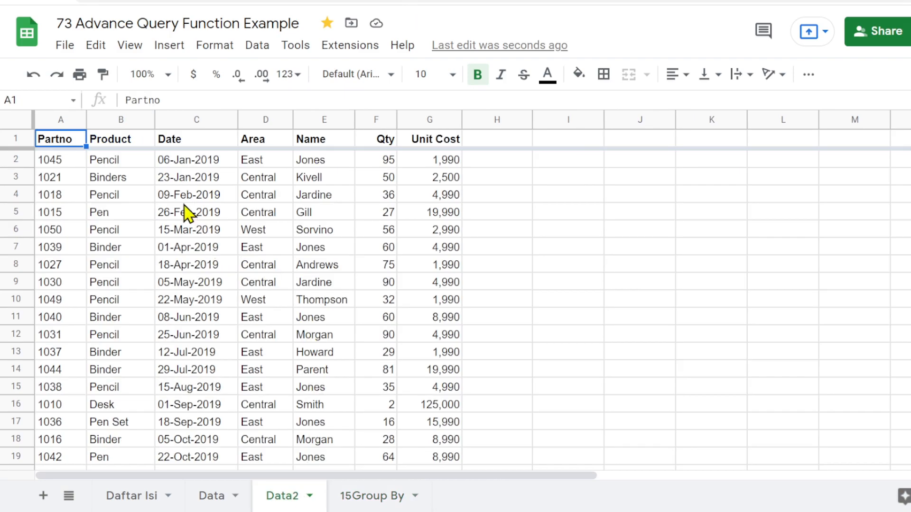
{"action": "left_click", "coordinate": [375, 498]}
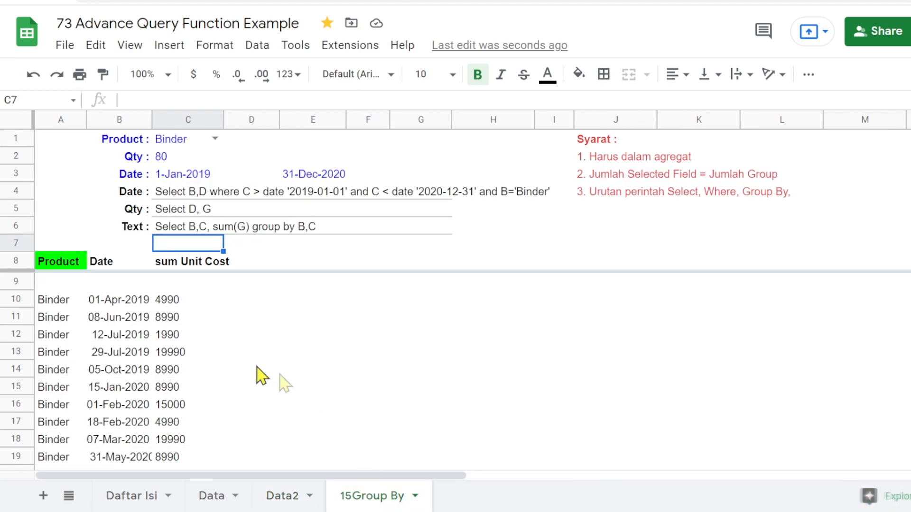
{"action": "left_click", "coordinate": [175, 227]}
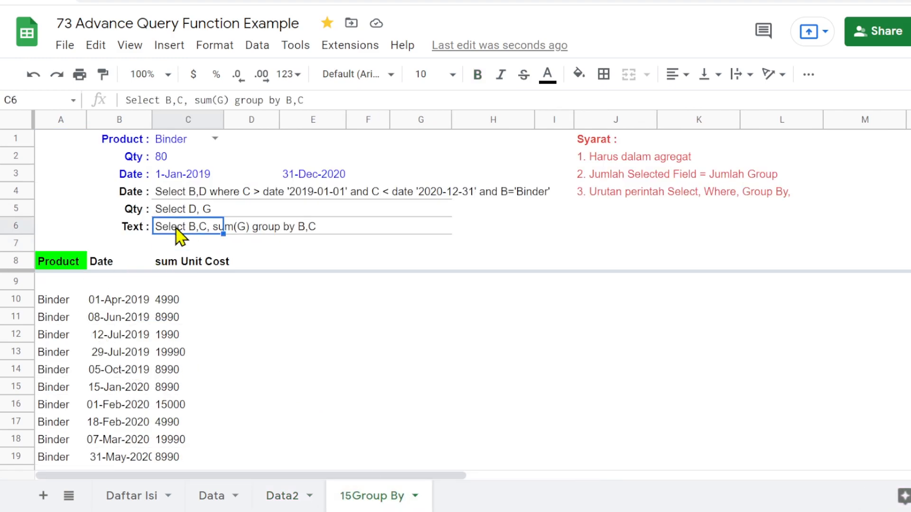
{"action": "double_click", "coordinate": [179, 100]}
{"action": "type", "text": "D"}
{"action": "left_click_drag", "start_coordinate": [298, 100], "coordinate": [310, 100]}
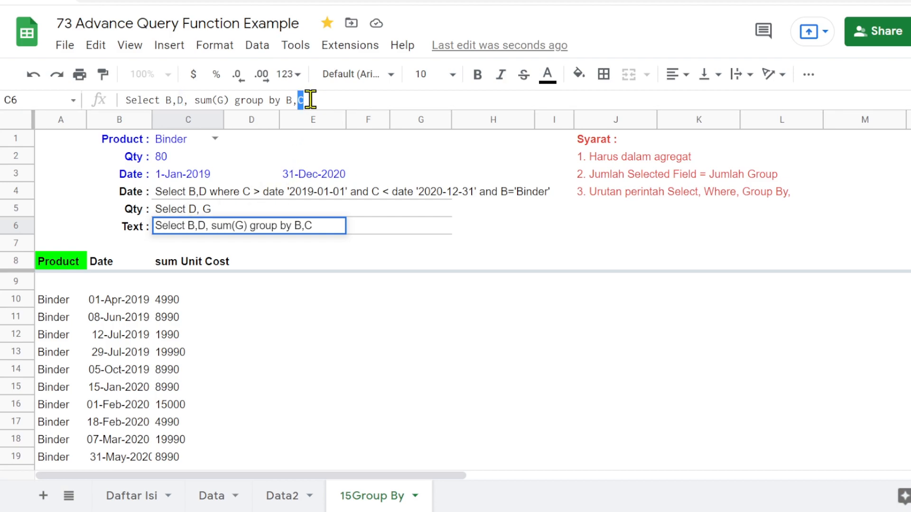
{"action": "key", "text": "Return"}
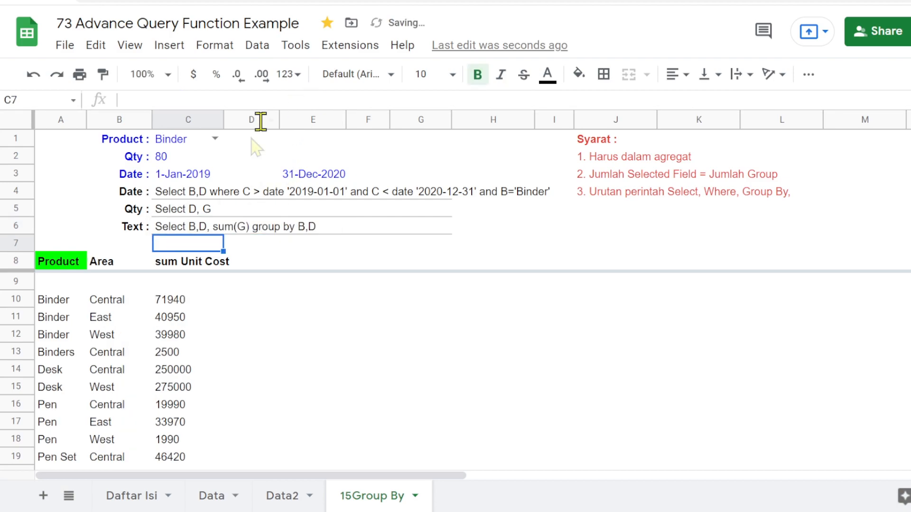
Review the unit cost sums grouped by product and area against the source data in Data2
{"action": "left_click", "coordinate": [257, 323]}
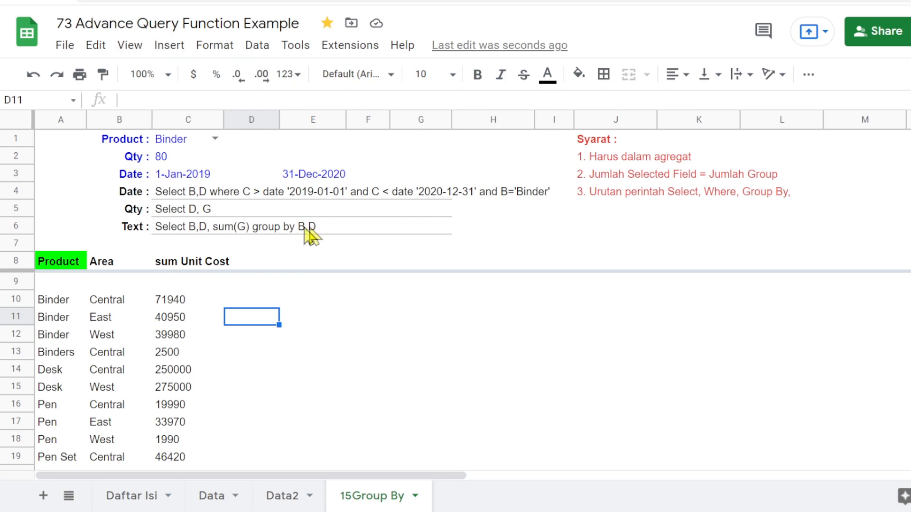
{"action": "left_click", "coordinate": [56, 304]}
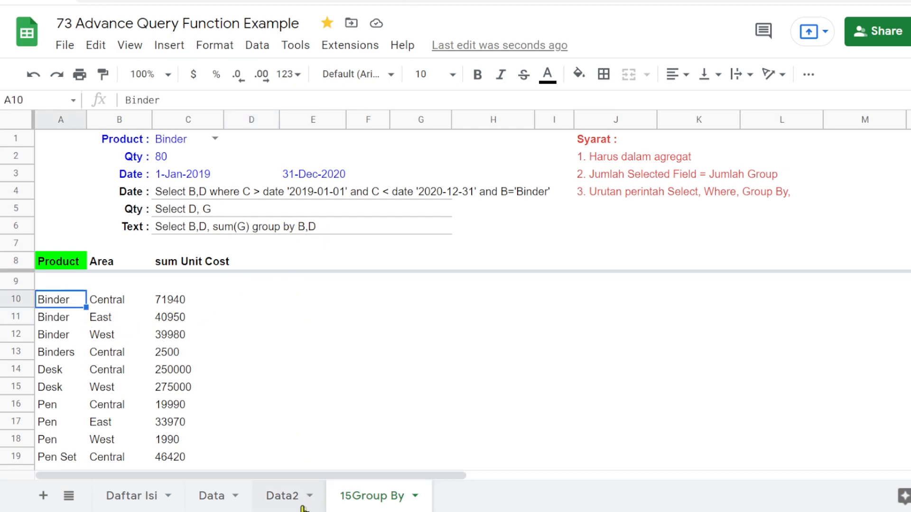
{"action": "left_click", "coordinate": [285, 503]}
{"action": "left_click", "coordinate": [368, 498]}
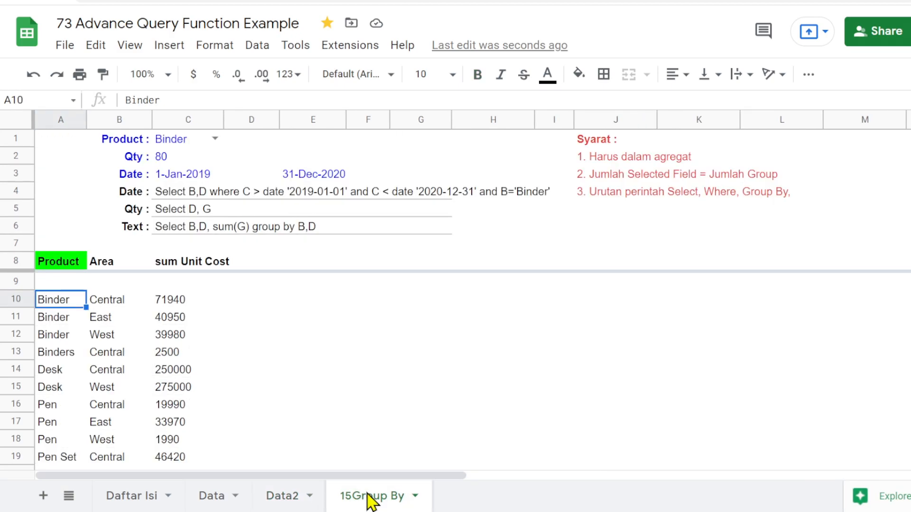
{"action": "left_click", "coordinate": [429, 304]}
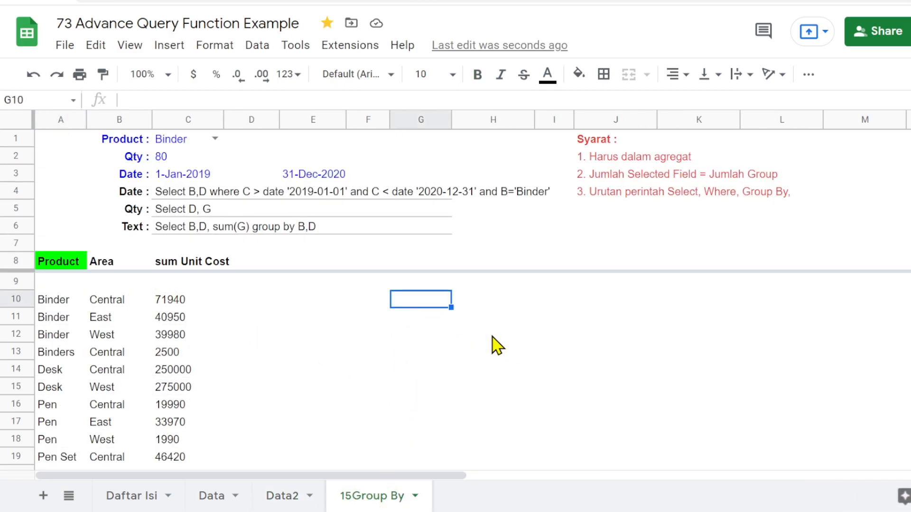
{"action": "key", "text": "Right"}
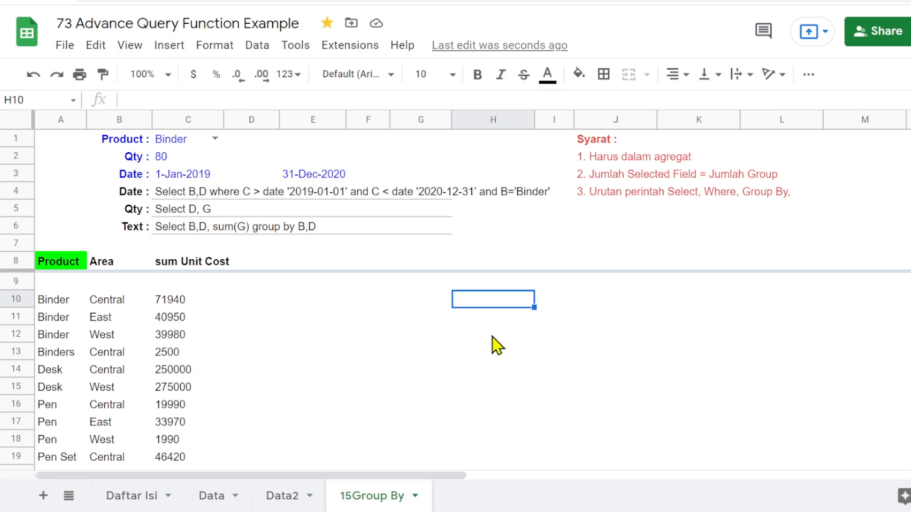
Enter =UNIQUE(Data2!B2:B) in H10 of the 15Group By sheet to list the distinct products
{"action": "type", "text": "="}
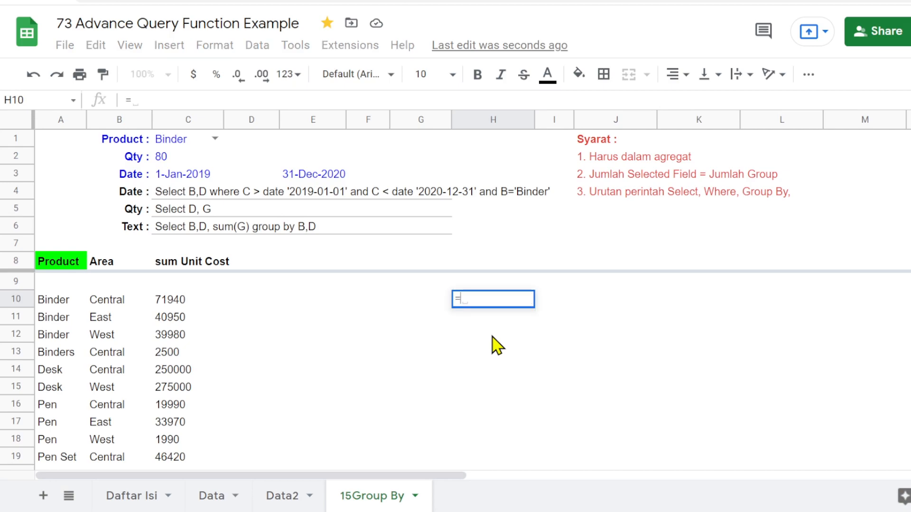
{"action": "type", "text": "uniq"}
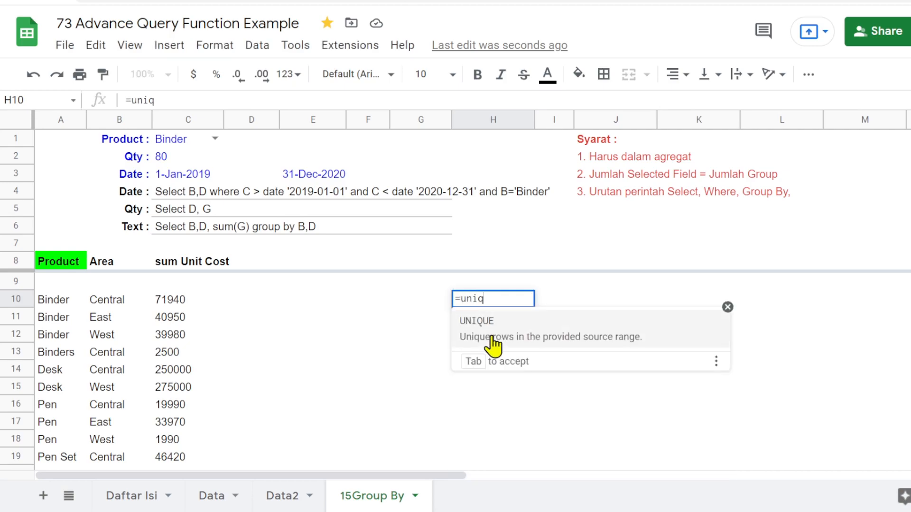
{"action": "left_click", "coordinate": [481, 329]}
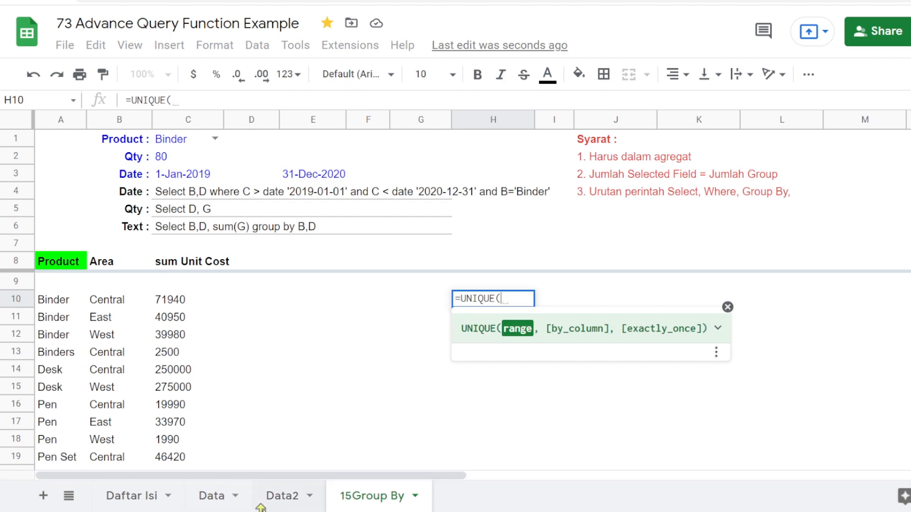
{"action": "left_click", "coordinate": [290, 502]}
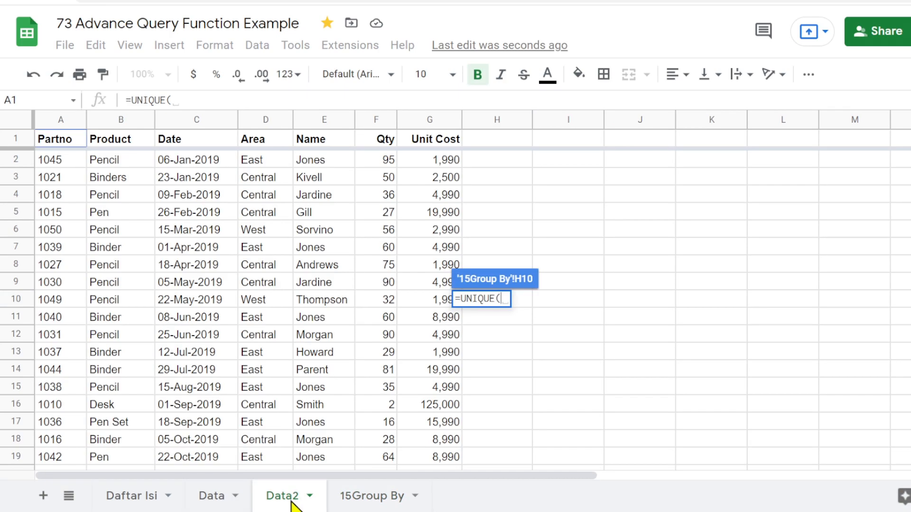
{"action": "left_click", "coordinate": [115, 162]}
{"action": "left_click_drag", "start_coordinate": [115, 159], "coordinate": [115, 256]}
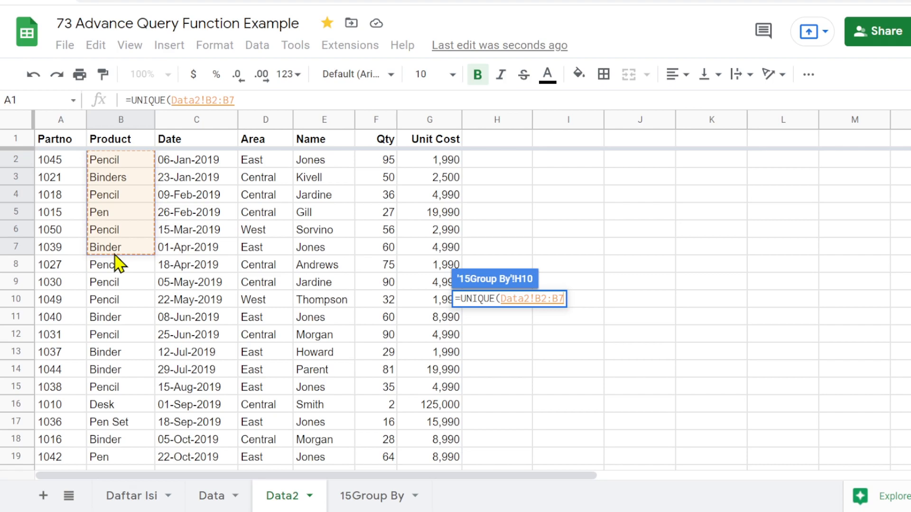
{"action": "key", "text": "BackSpace"}
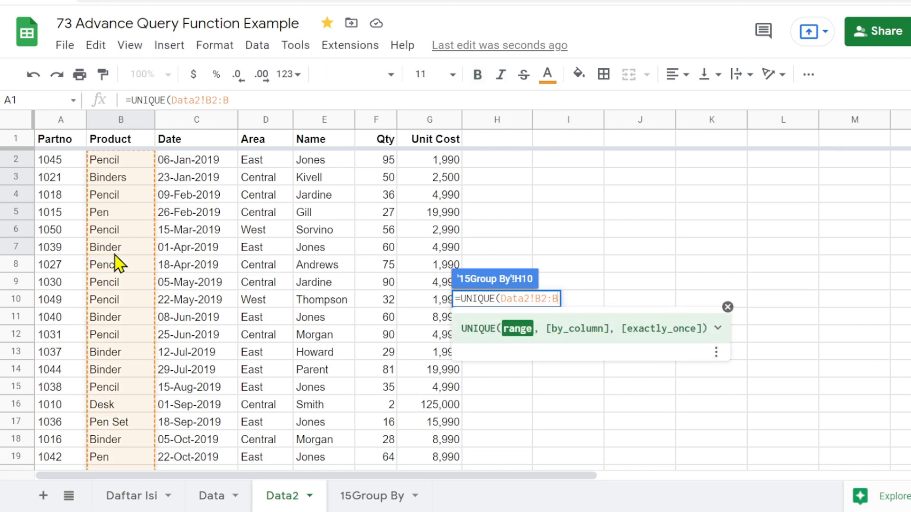
{"action": "type", "text": ")"}
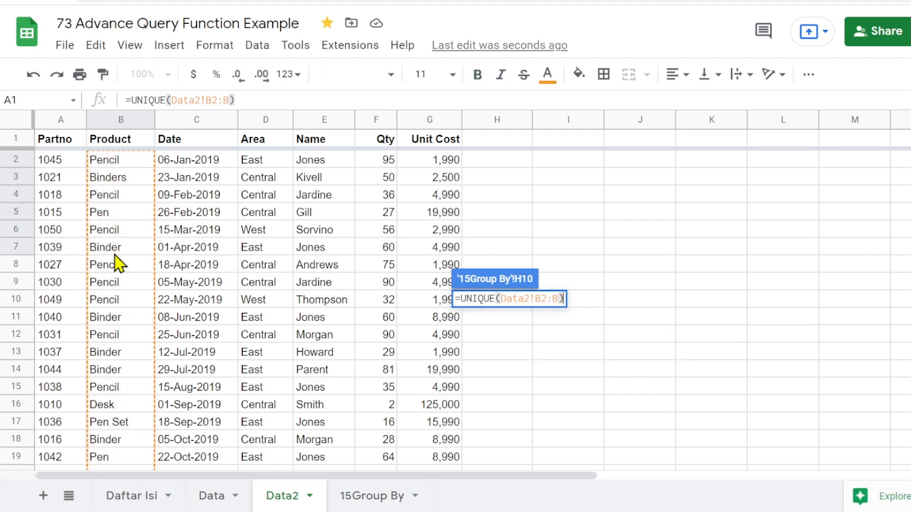
{"action": "key", "text": "Return"}
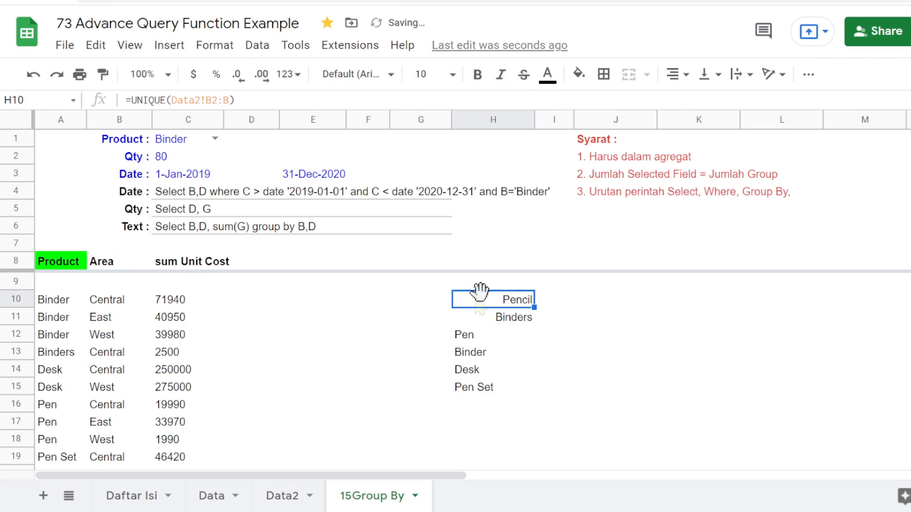
Left-align the distinct product list in H10:H15 and compare it with the Product column in Data2
{"action": "left_click_drag", "start_coordinate": [479, 304], "coordinate": [491, 389]}
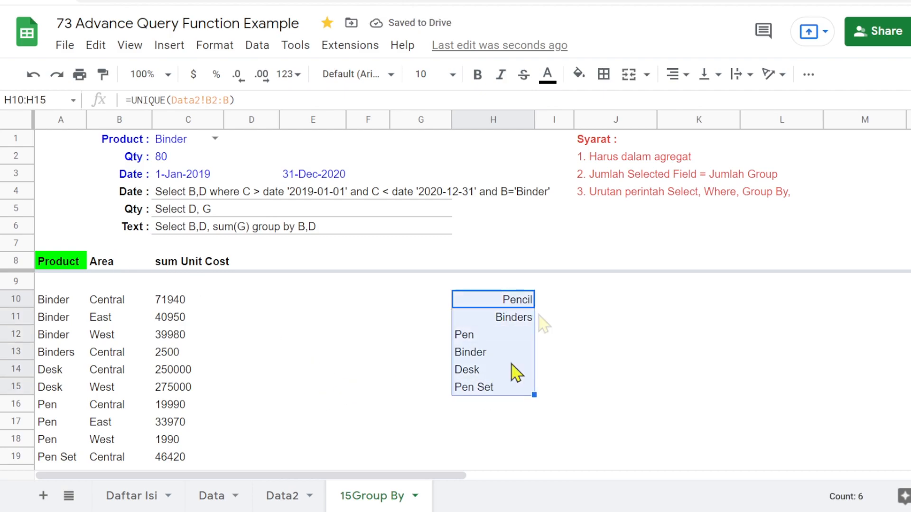
{"action": "left_click", "coordinate": [679, 76]}
{"action": "left_click", "coordinate": [677, 102]}
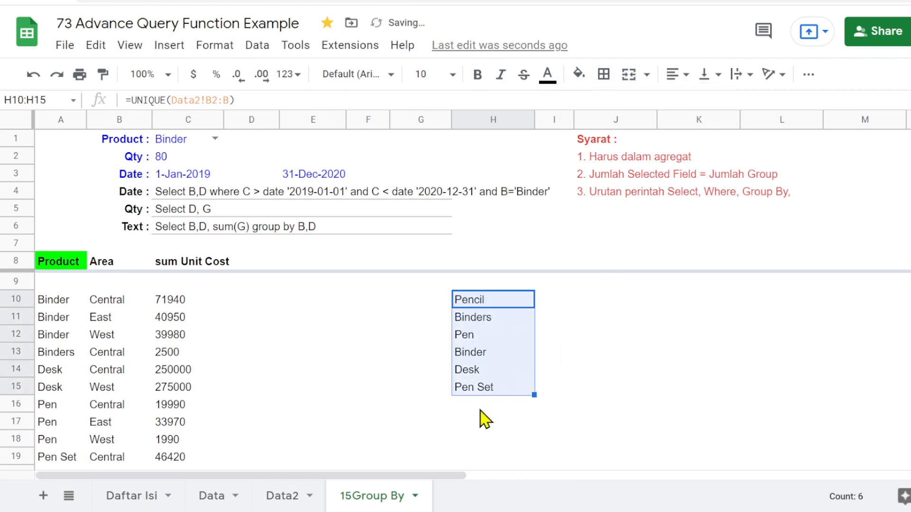
{"action": "left_click", "coordinate": [469, 303]}
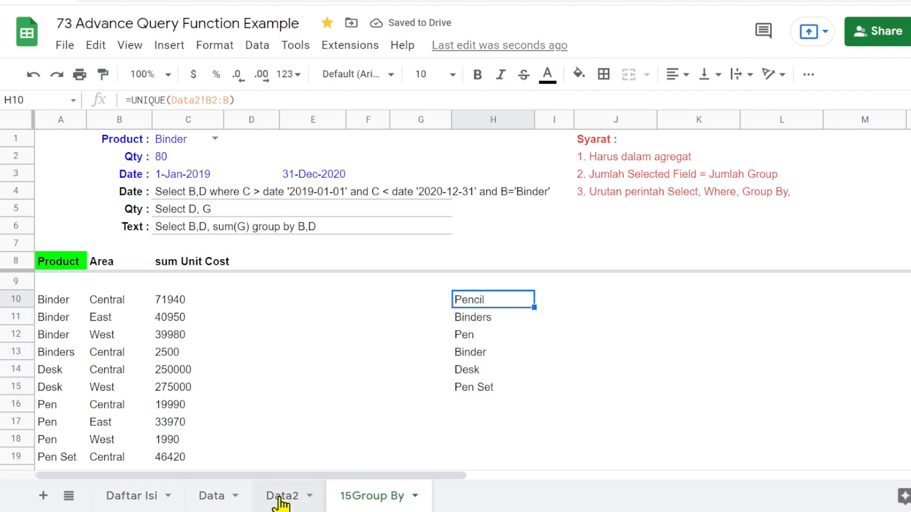
{"action": "left_click", "coordinate": [281, 495]}
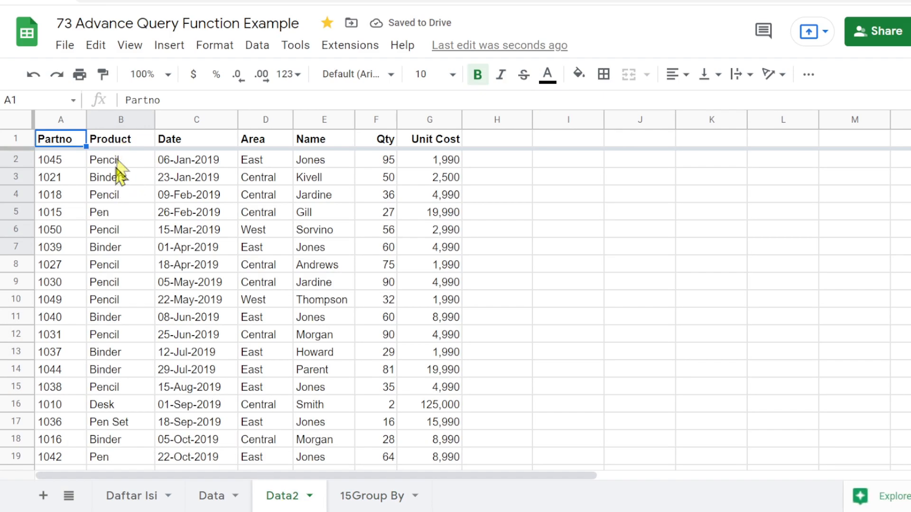
{"action": "left_click", "coordinate": [375, 494]}
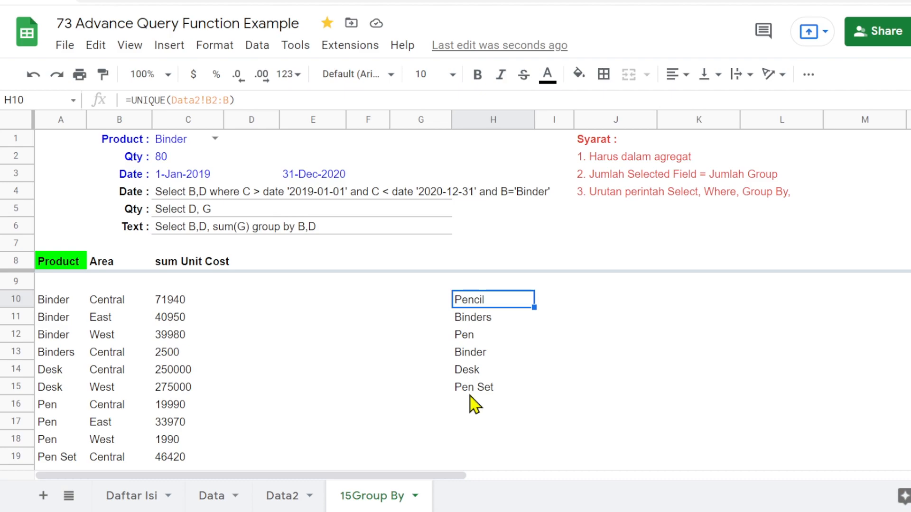
Check the Area column in Data2 and list it beside the distinct products by entering ={Data2!D2:D} in I10
{"action": "left_click", "coordinate": [566, 306]}
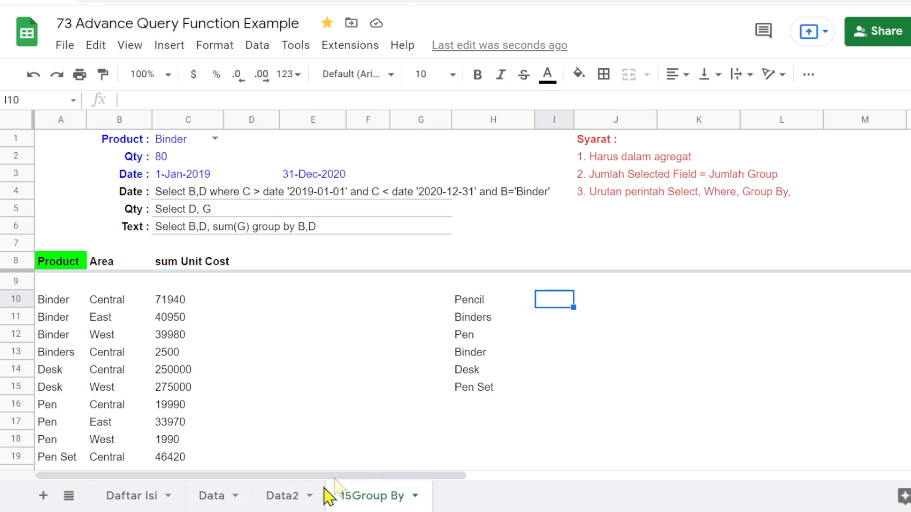
{"action": "left_click", "coordinate": [278, 495]}
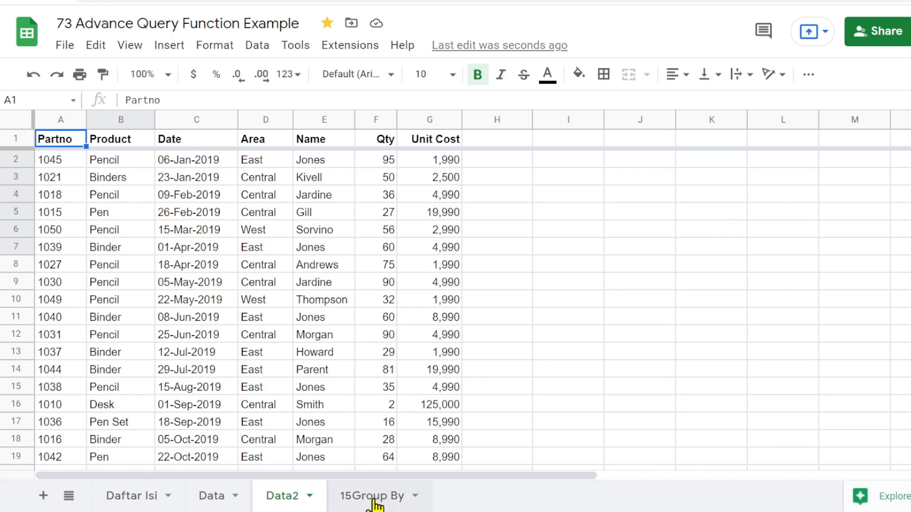
{"action": "left_click", "coordinate": [372, 496]}
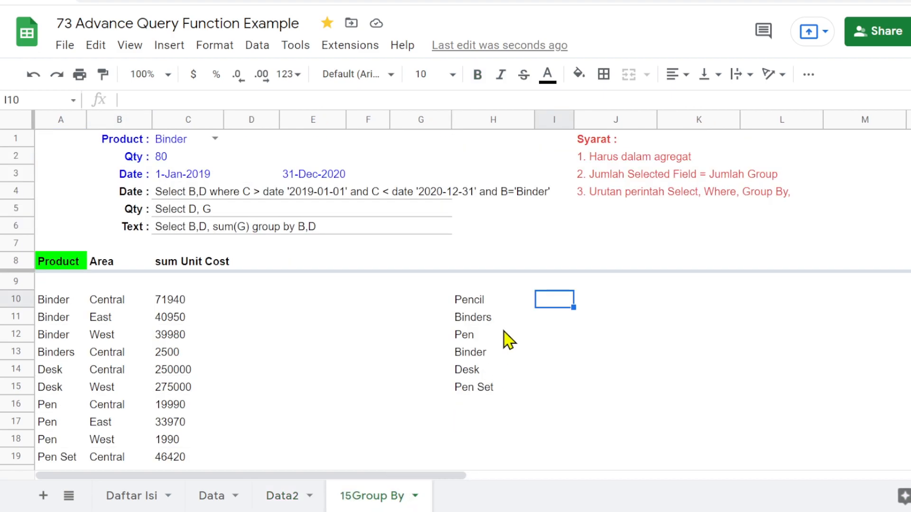
{"action": "left_click", "coordinate": [285, 495]}
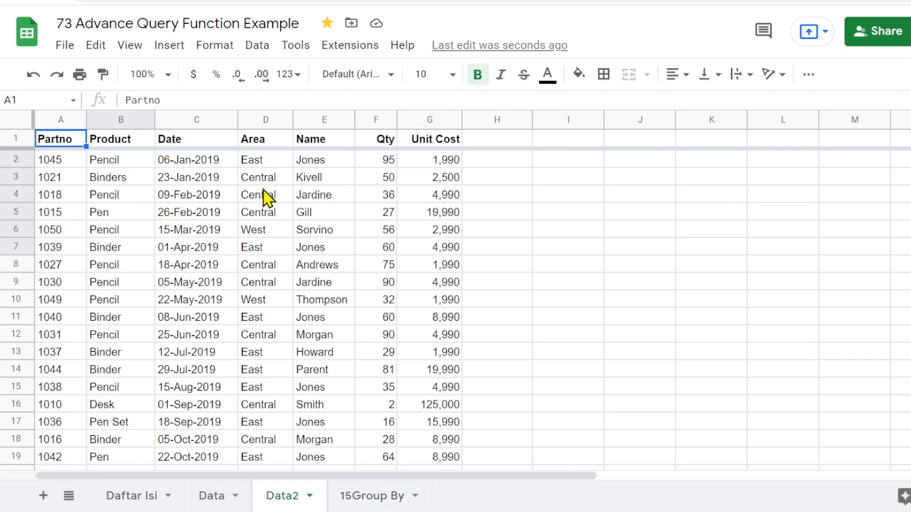
{"action": "left_click", "coordinate": [372, 496]}
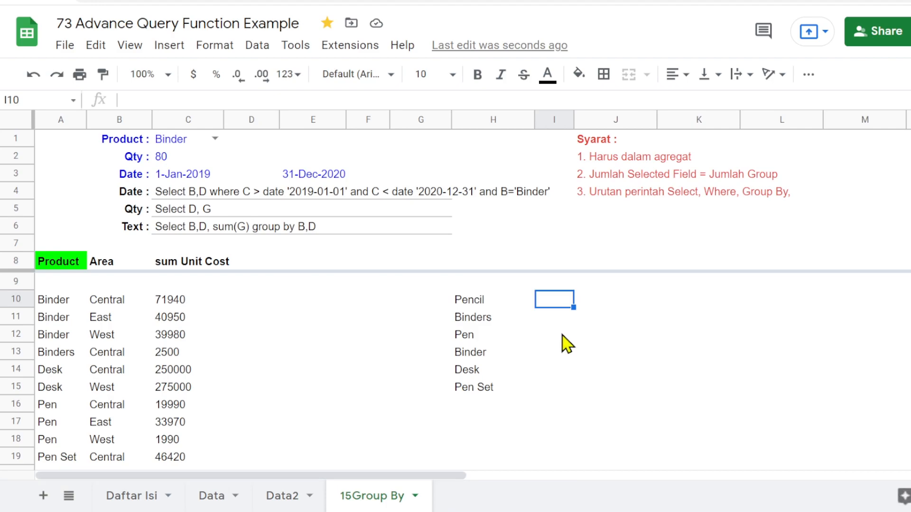
{"action": "type", "text": "="}
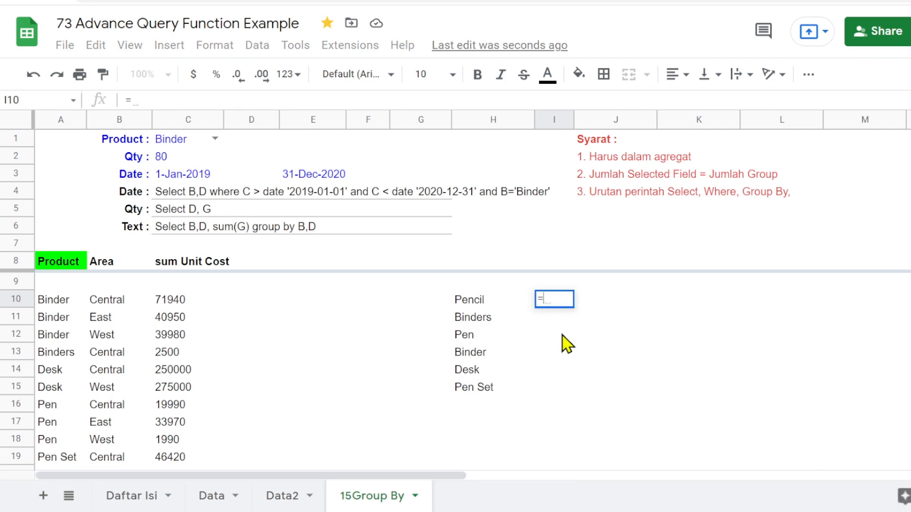
{"action": "type", "text": "{"}
{"action": "left_click", "coordinate": [268, 503]}
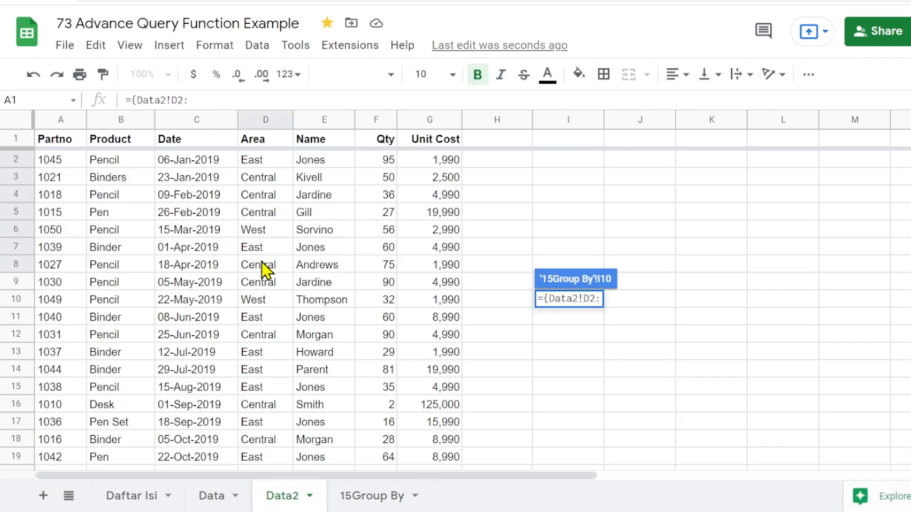
{"action": "type", "text": "d"}
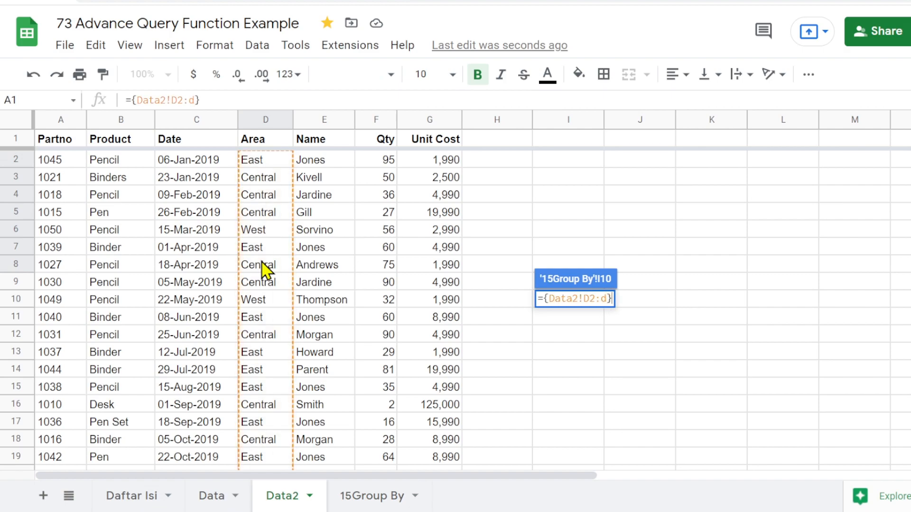
{"action": "key", "text": "Return"}
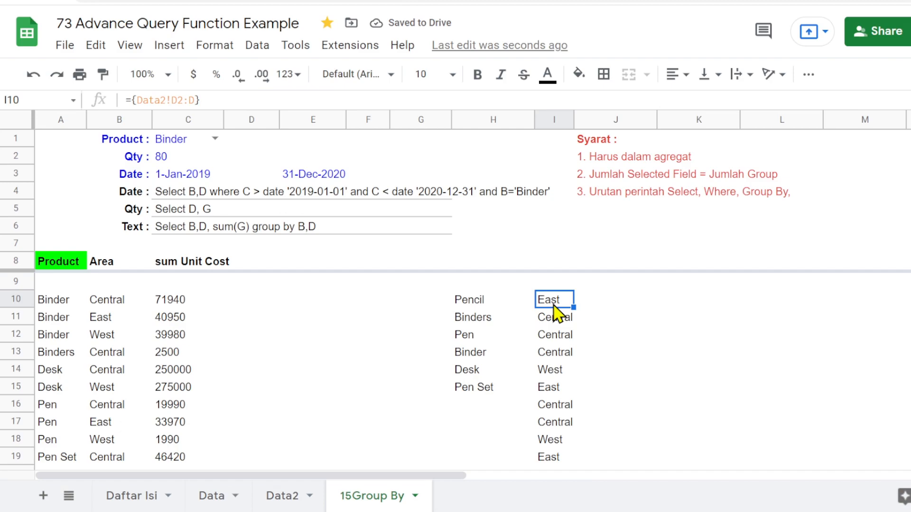
Copy the area formula from I10 into J10 and change it to ={Data2!G2:G} to list the unit costs
{"action": "left_click", "coordinate": [624, 309]}
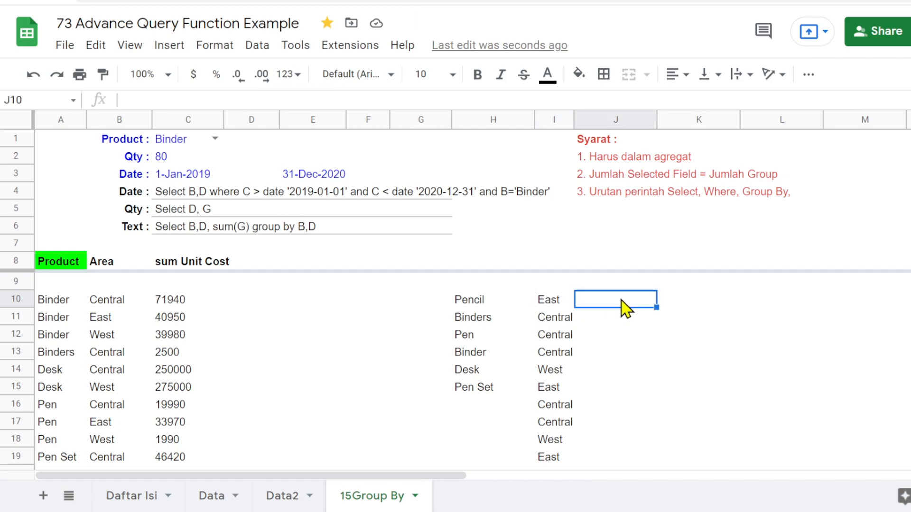
{"action": "type", "text": "="}
{"action": "left_click_drag", "start_coordinate": [574, 308], "coordinate": [616, 308]}
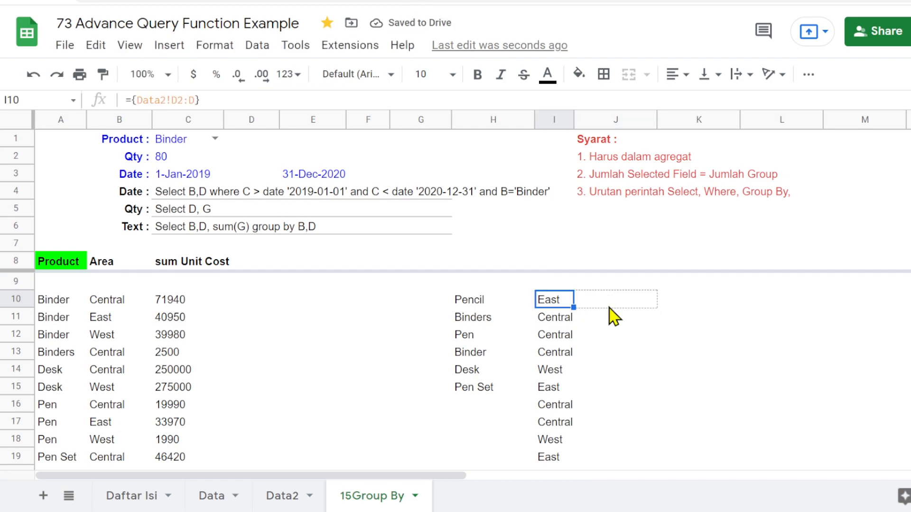
{"action": "double_click", "coordinate": [594, 305]}
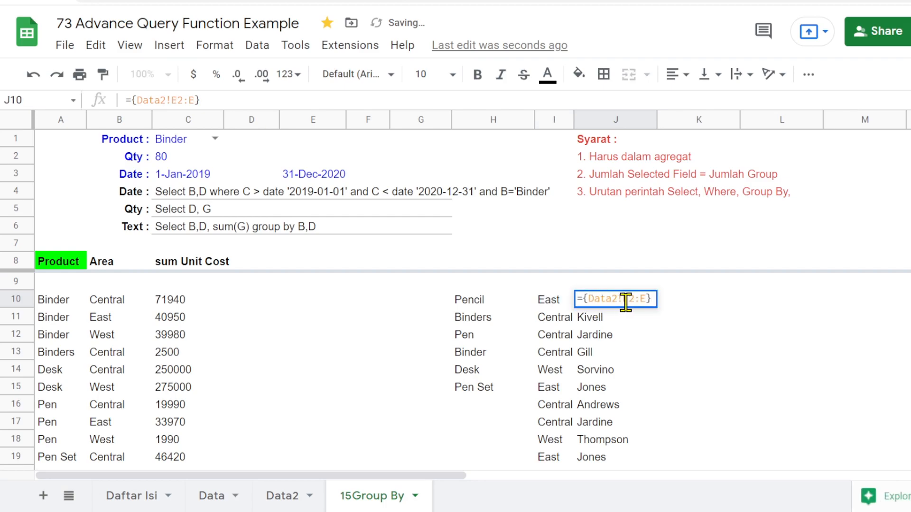
{"action": "key", "text": "shift+Right"}
{"action": "key", "text": "shift+Right"}
{"action": "type", "text": "G2"}
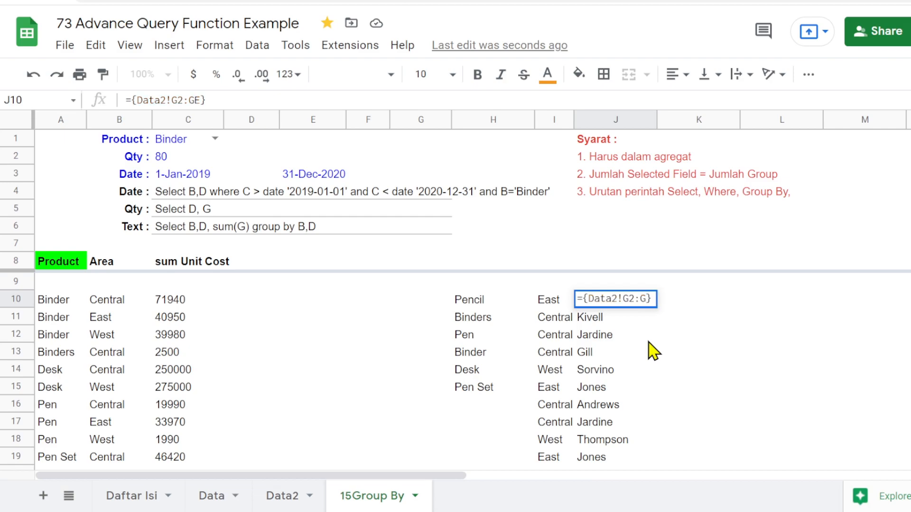
{"action": "key", "text": "Return"}
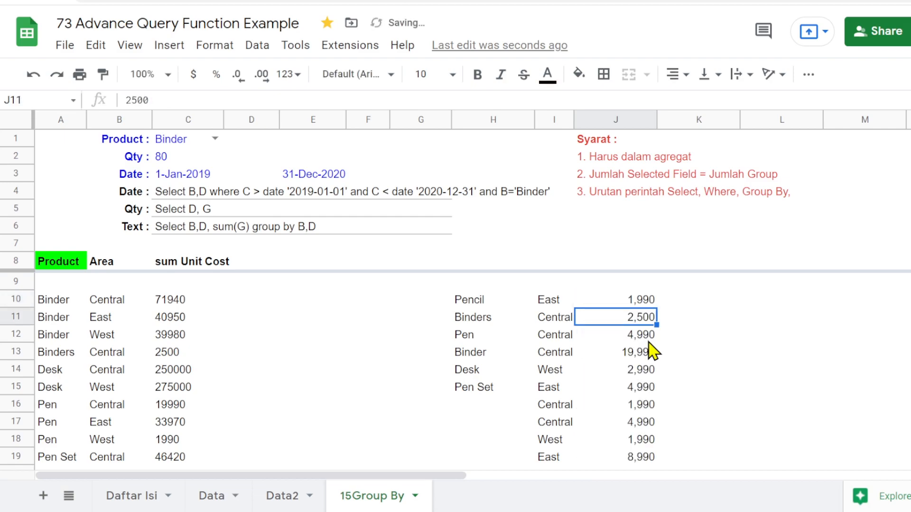
{"action": "left_click", "coordinate": [637, 301]}
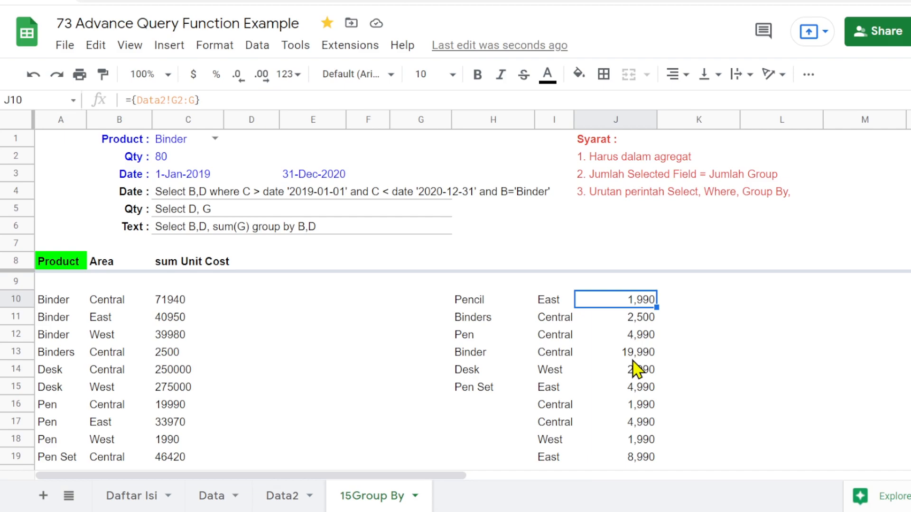
Compare the ungrouped lists in columns H to J with the query's Binder sums per area in A10:C12
{"action": "scroll", "coordinate": [641, 367], "scroll_direction": "down", "scroll_amount": 2}
{"action": "scroll", "coordinate": [645, 370], "scroll_direction": "down", "scroll_amount": 4}
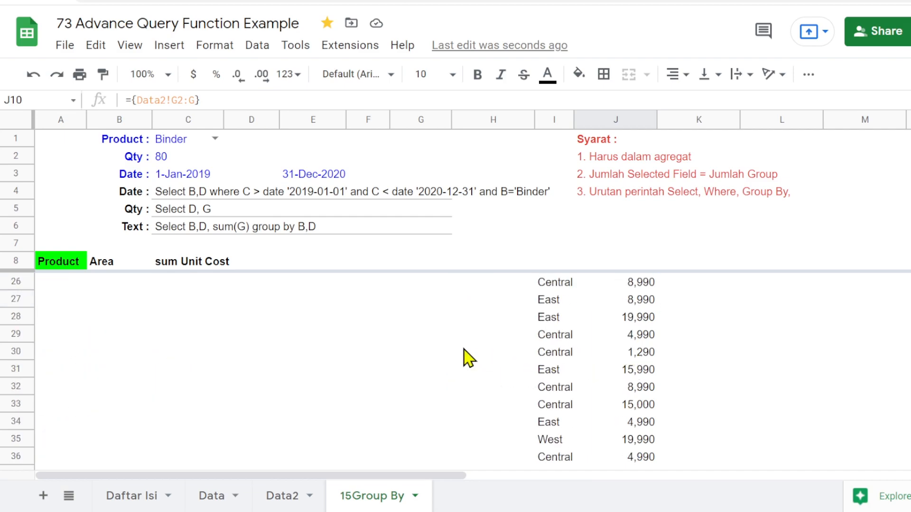
{"action": "scroll", "coordinate": [521, 356], "scroll_direction": "up", "scroll_amount": 4}
{"action": "scroll", "coordinate": [554, 352], "scroll_direction": "up", "scroll_amount": 2}
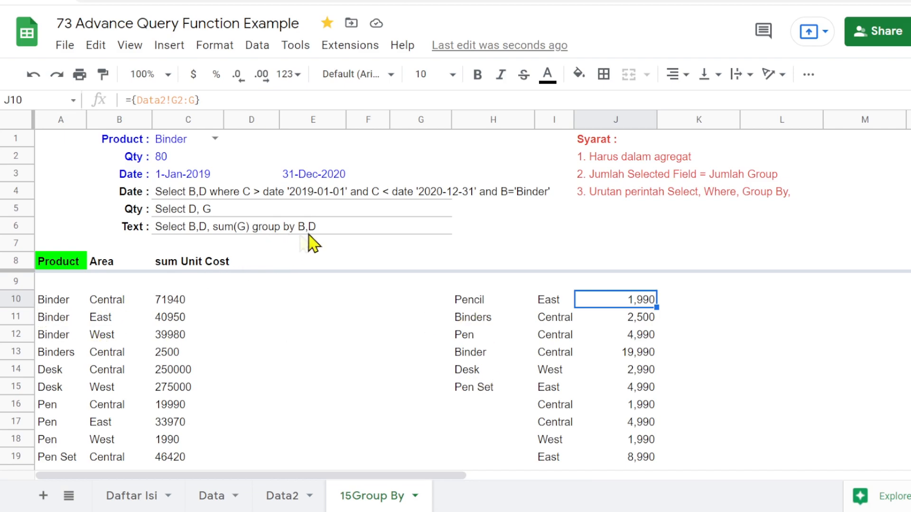
{"action": "left_click", "coordinate": [83, 304]}
{"action": "left_click", "coordinate": [100, 304]}
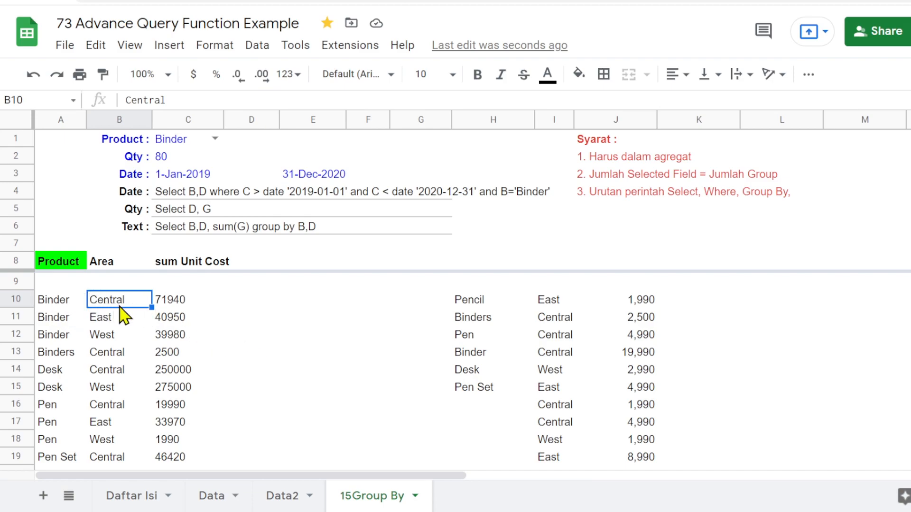
{"action": "left_click", "coordinate": [173, 306]}
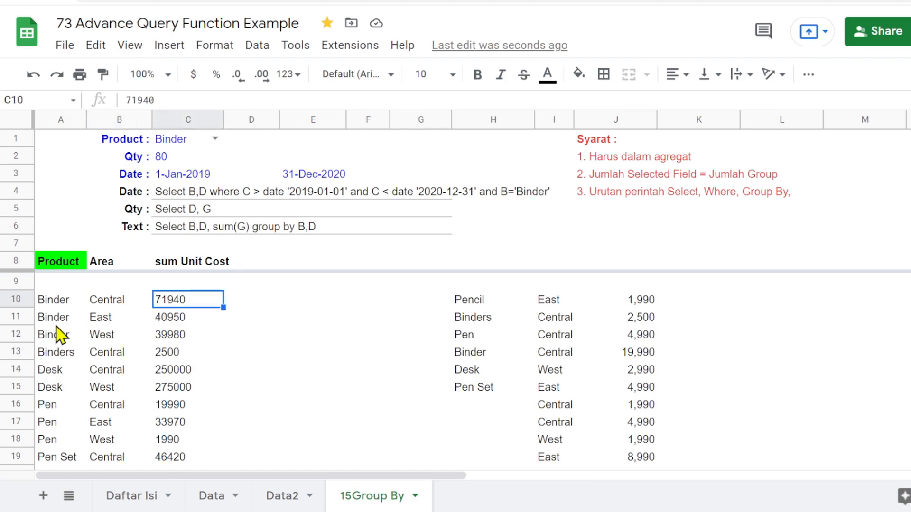
{"action": "left_click", "coordinate": [108, 322]}
{"action": "left_click", "coordinate": [170, 323]}
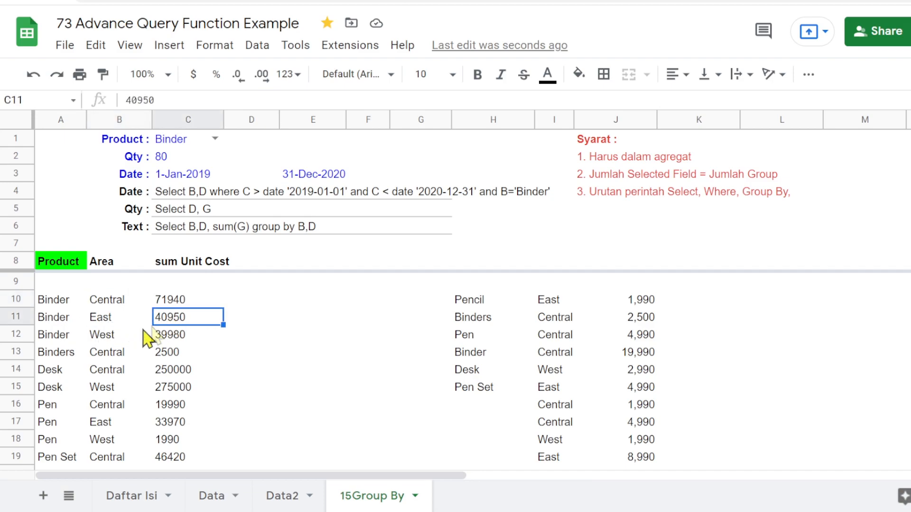
{"action": "left_click", "coordinate": [107, 339]}
{"action": "left_click", "coordinate": [178, 340]}
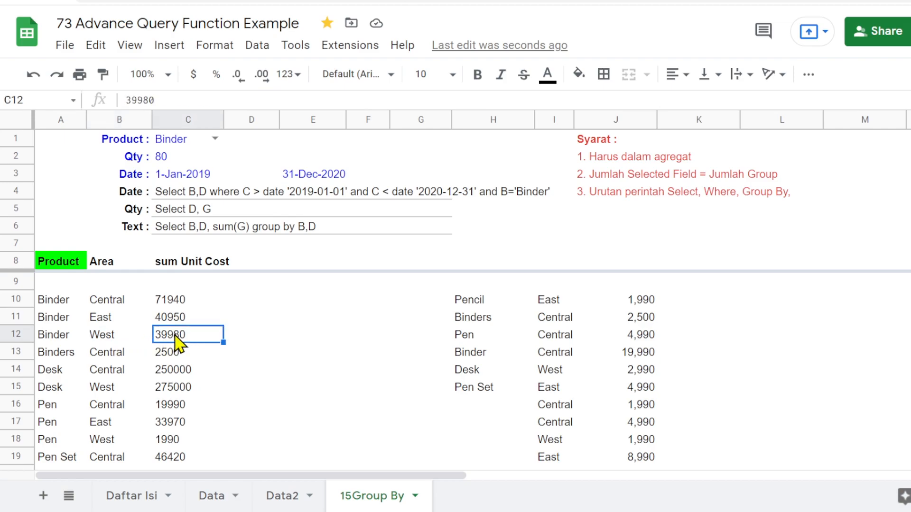
{"action": "left_click_drag", "start_coordinate": [57, 301], "coordinate": [176, 340]}
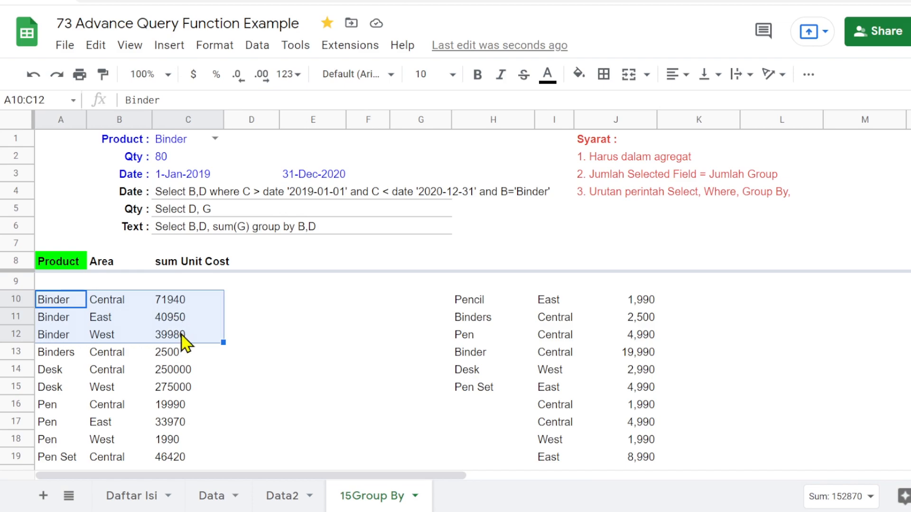
Clear the ungrouped comparison lists from H10:J19
{"action": "left_click", "coordinate": [337, 368]}
{"action": "left_click", "coordinate": [551, 333]}
{"action": "mouse_move", "coordinate": [472, 300]}
{"action": "left_mouse_down"}
{"action": "mouse_move", "coordinate": [474, 309]}
{"action": "mouse_move", "coordinate": [650, 326]}
{"action": "mouse_move", "coordinate": [656, 453]}
{"action": "left_mouse_up"}
{"action": "key", "text": "Delete"}
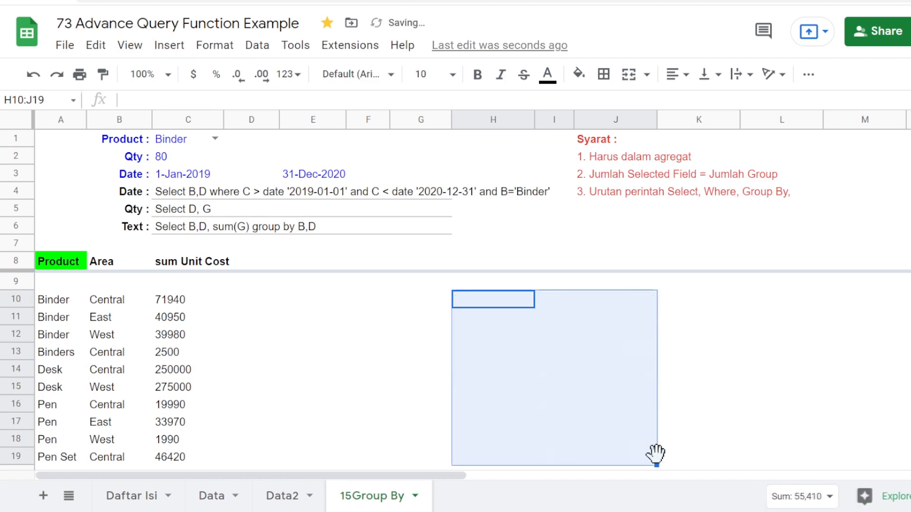
{"action": "left_click", "coordinate": [320, 355]}
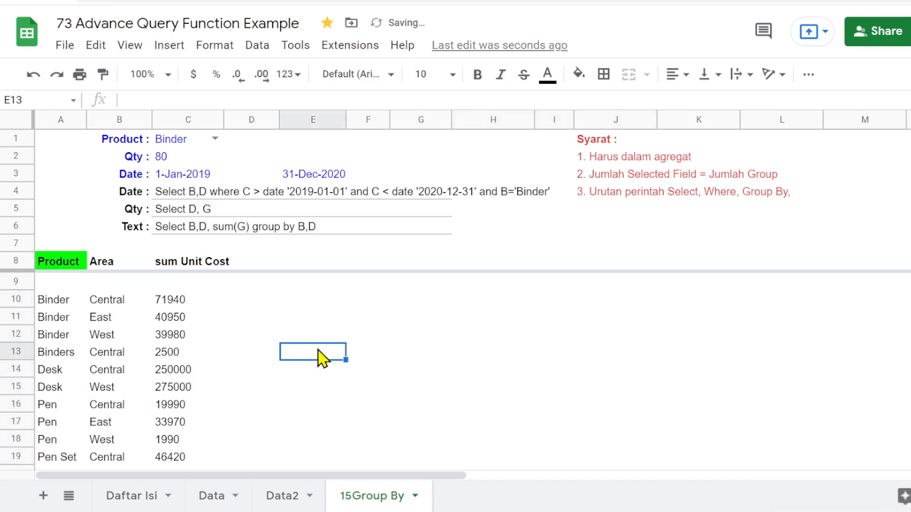
Reverse the grouping order in C6's query text to group by D,B and check the Product and Area columns in Data2
{"action": "left_click", "coordinate": [50, 284]}
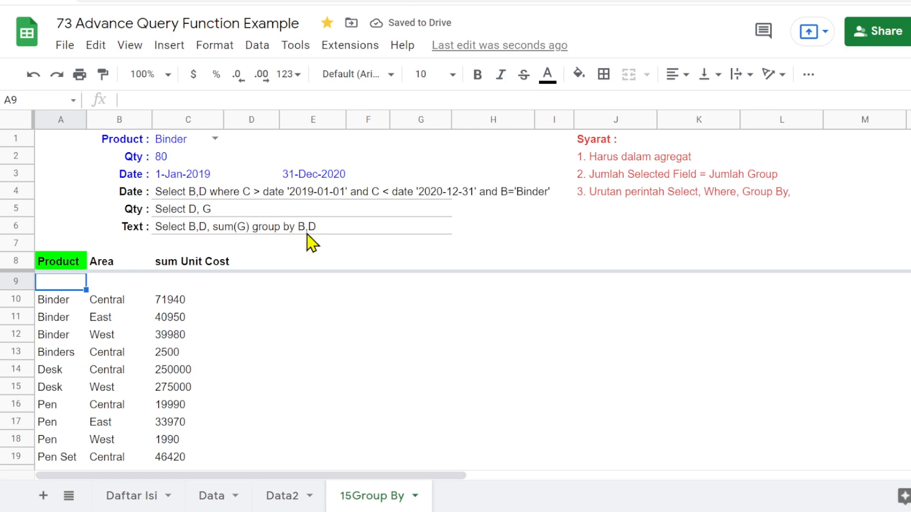
{"action": "left_click", "coordinate": [46, 302]}
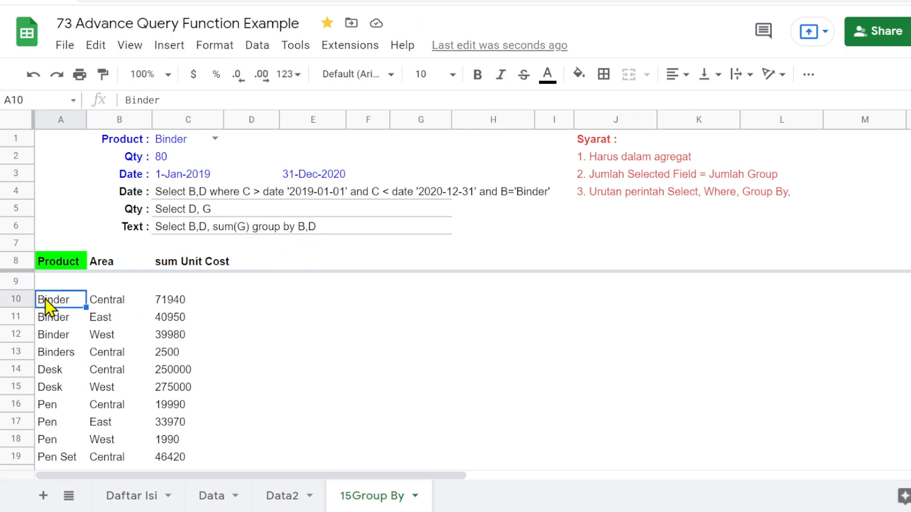
{"action": "left_click", "coordinate": [175, 227]}
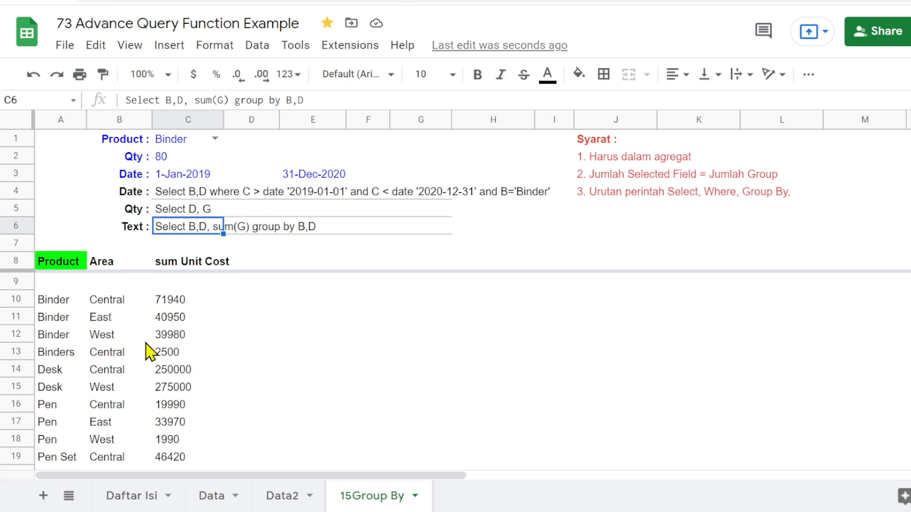
{"action": "left_click", "coordinate": [286, 100]}
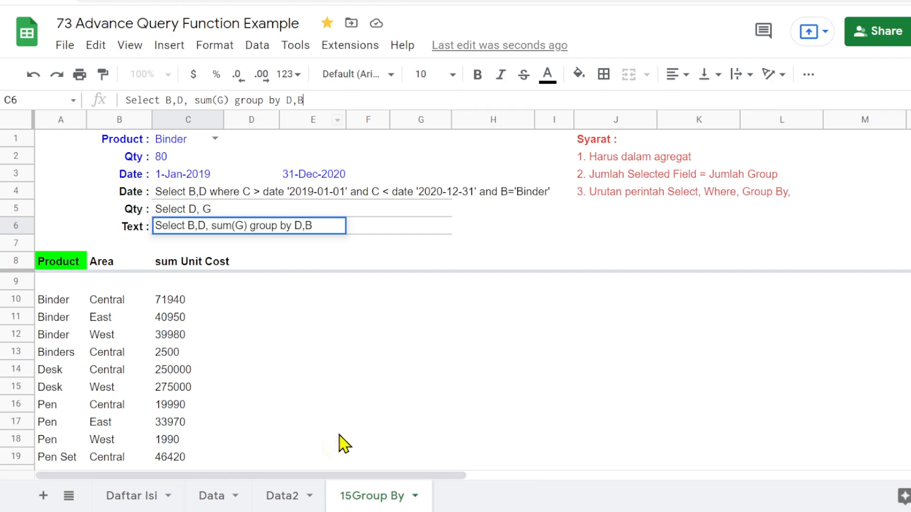
{"action": "left_click", "coordinate": [284, 502]}
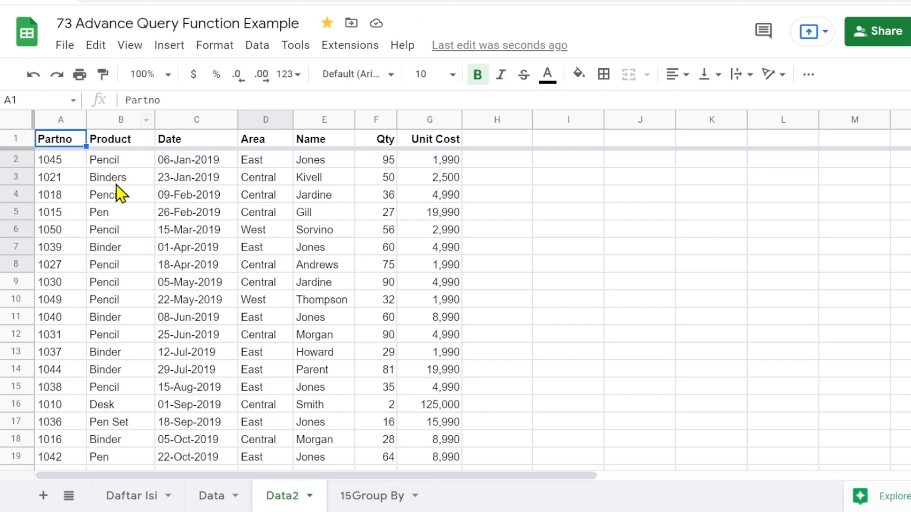
{"action": "left_click", "coordinate": [385, 497]}
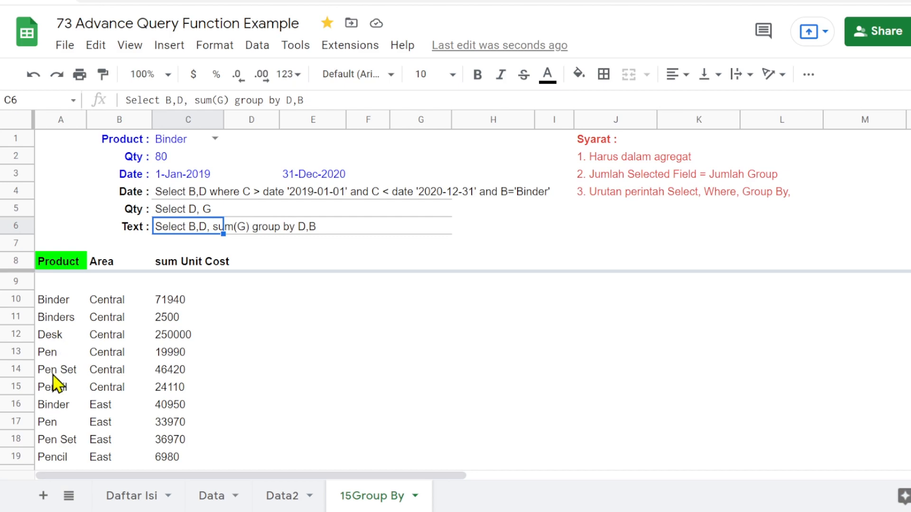
Swap the selected fields in C6 so the query reads Select D,B, sum(G) group by D,B
{"action": "double_click", "coordinate": [167, 100]}
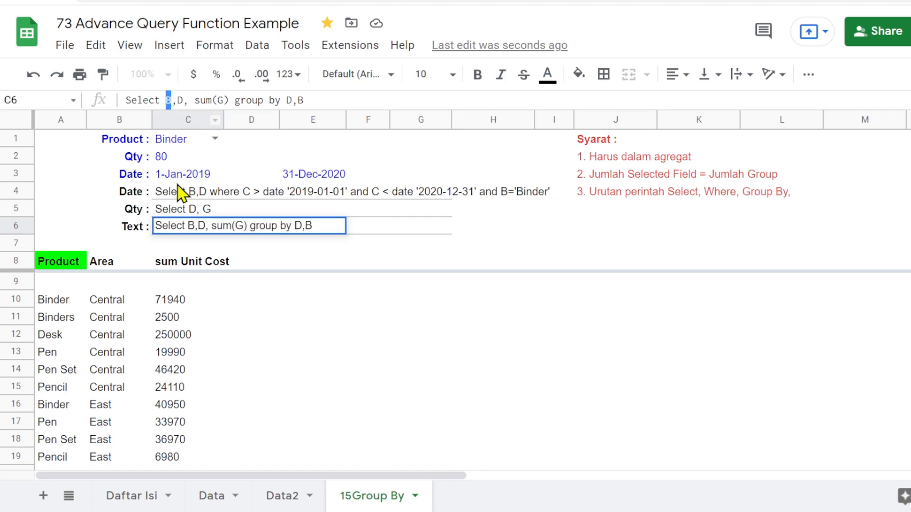
{"action": "type", "text": "D"}
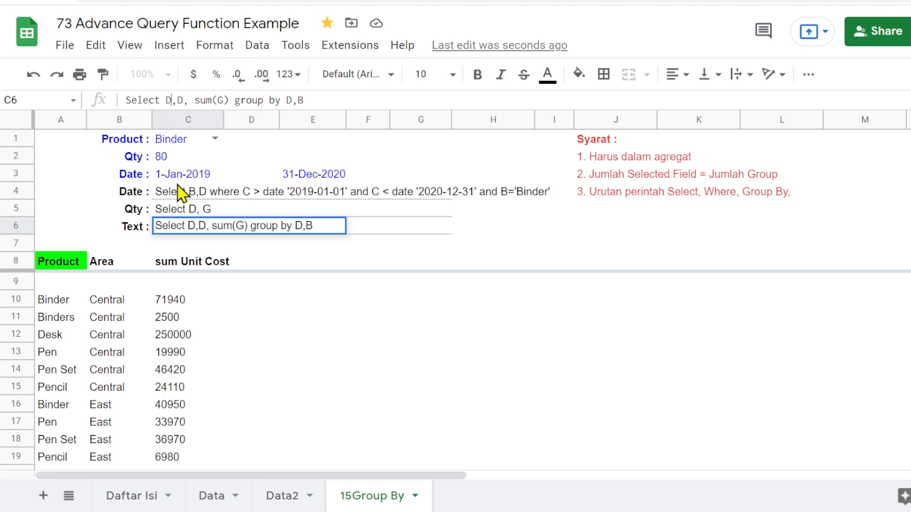
{"action": "key", "text": "Right"}
{"action": "type", "text": "B"}
{"action": "key", "text": "Delete"}
{"action": "key", "text": "Return"}
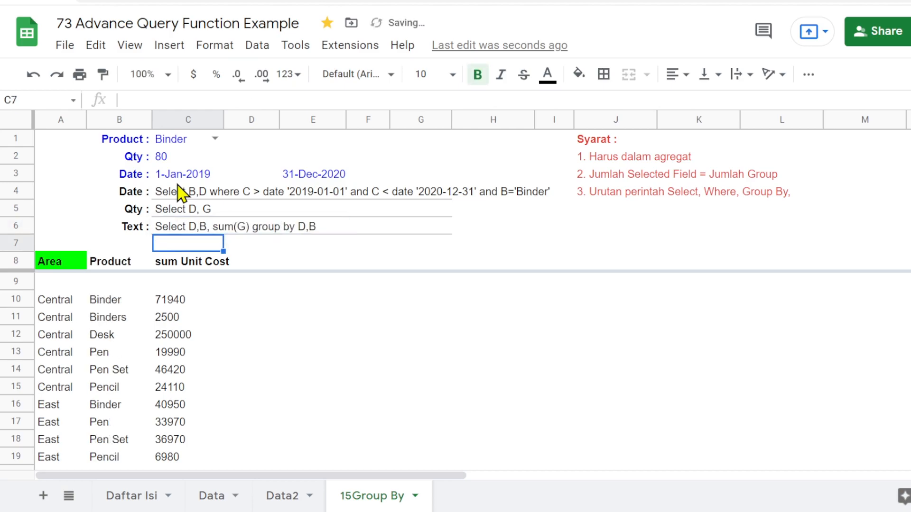
Examine the full query result below row 8, comparing the unit cost sums by area and product
{"action": "scroll", "coordinate": [86, 346], "scroll_direction": "down", "scroll_amount": 2}
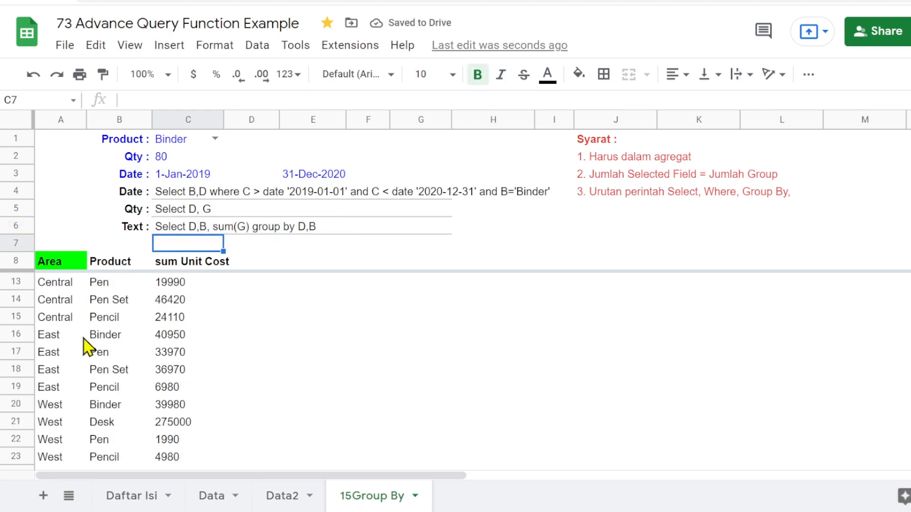
{"action": "scroll", "coordinate": [86, 346], "scroll_direction": "down", "scroll_amount": 1}
{"action": "scroll", "coordinate": [87, 346], "scroll_direction": "up", "scroll_amount": 3}
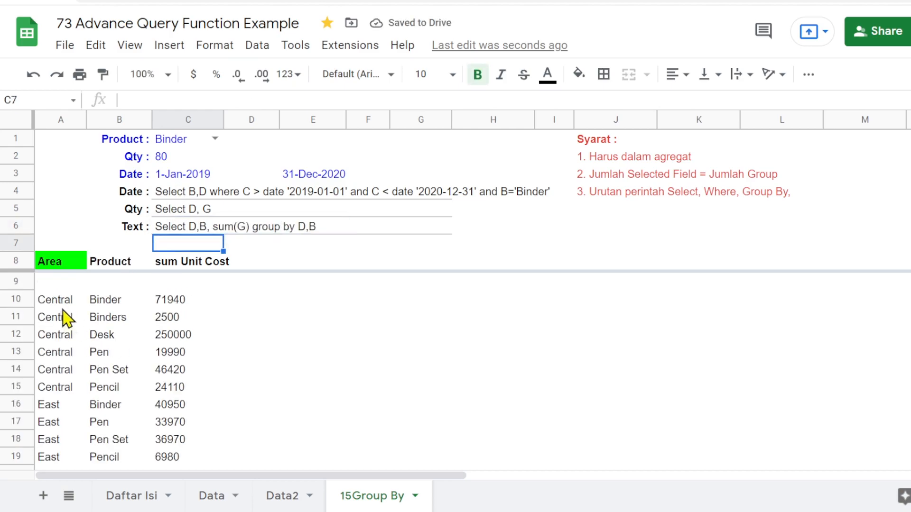
{"action": "scroll", "coordinate": [67, 401], "scroll_direction": "down", "scroll_amount": 3}
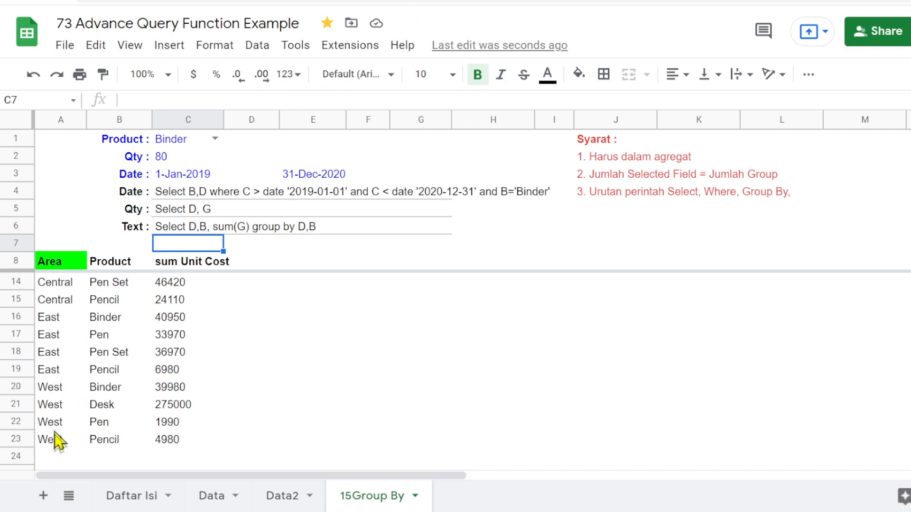
{"action": "scroll", "coordinate": [56, 448], "scroll_direction": "up", "scroll_amount": 3}
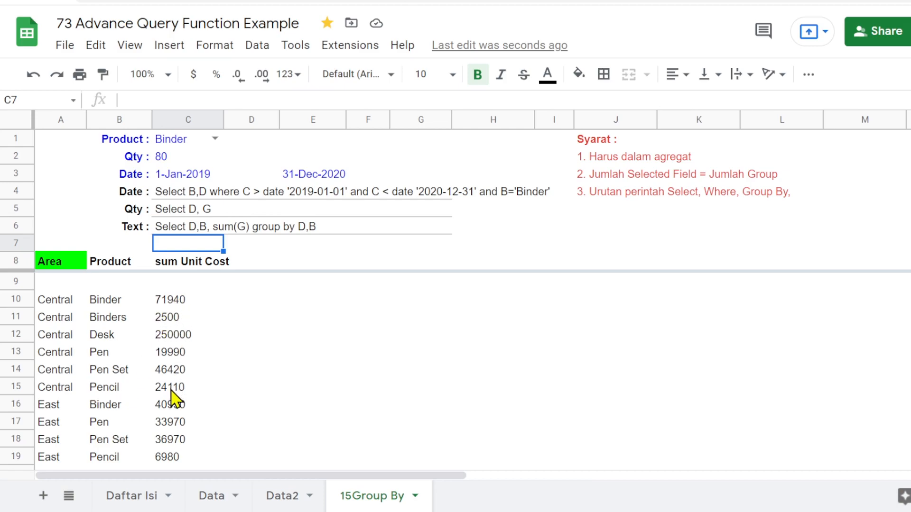
{"action": "scroll", "coordinate": [170, 398], "scroll_direction": "down", "scroll_amount": 1}
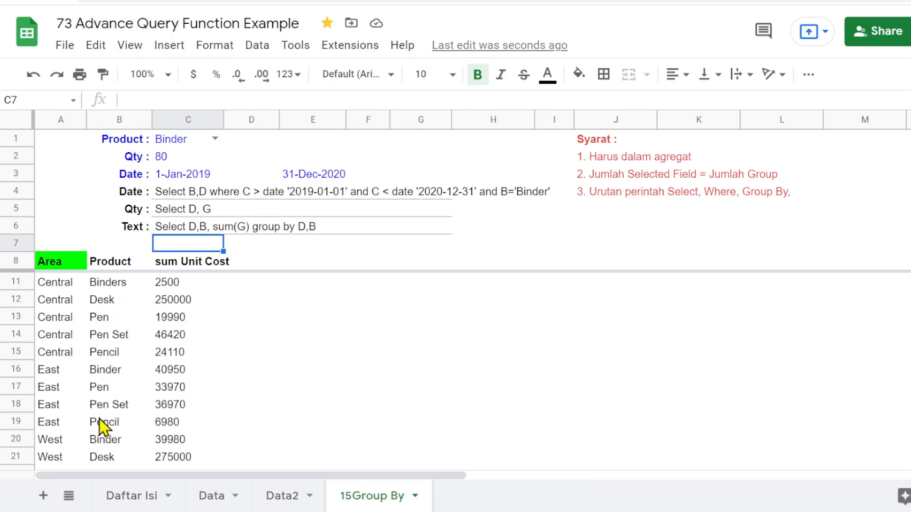
{"action": "scroll", "coordinate": [194, 403], "scroll_direction": "down", "scroll_amount": 1}
{"action": "scroll", "coordinate": [163, 397], "scroll_direction": "up", "scroll_amount": 2}
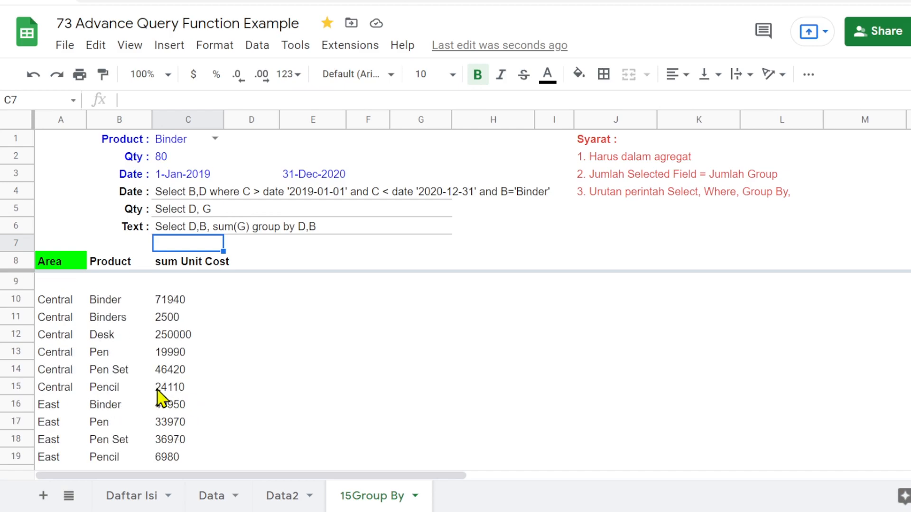
Try adding where D='East' after the group by clause in C6 and inspect the query result in A8
{"action": "left_click", "coordinate": [159, 226]}
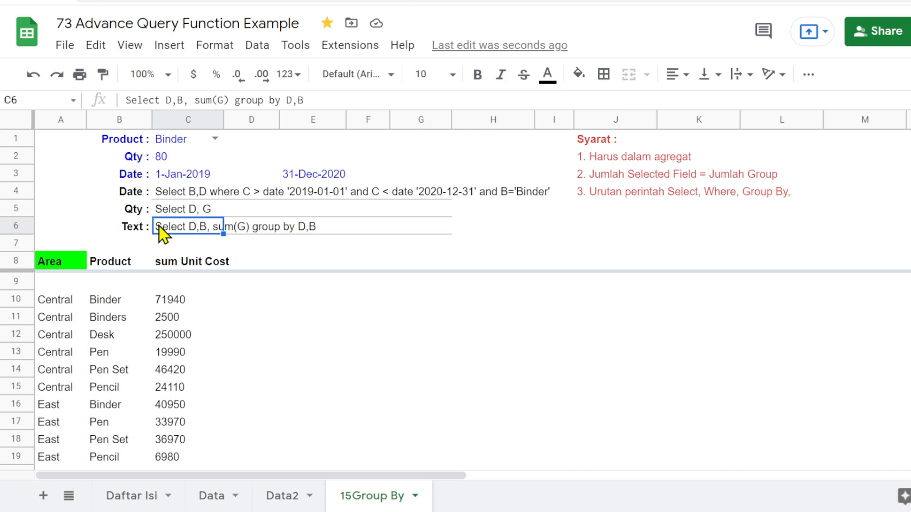
{"action": "left_click", "coordinate": [332, 99]}
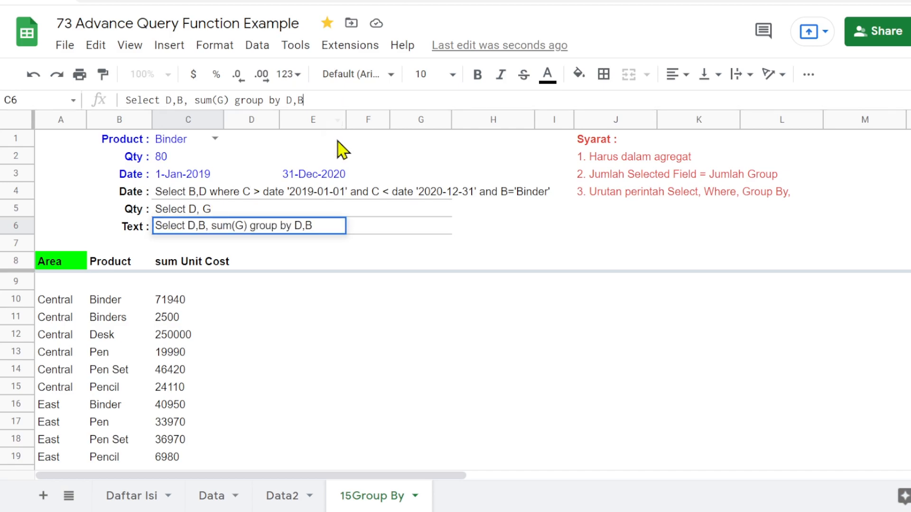
{"action": "type", "text": "where D='East"}
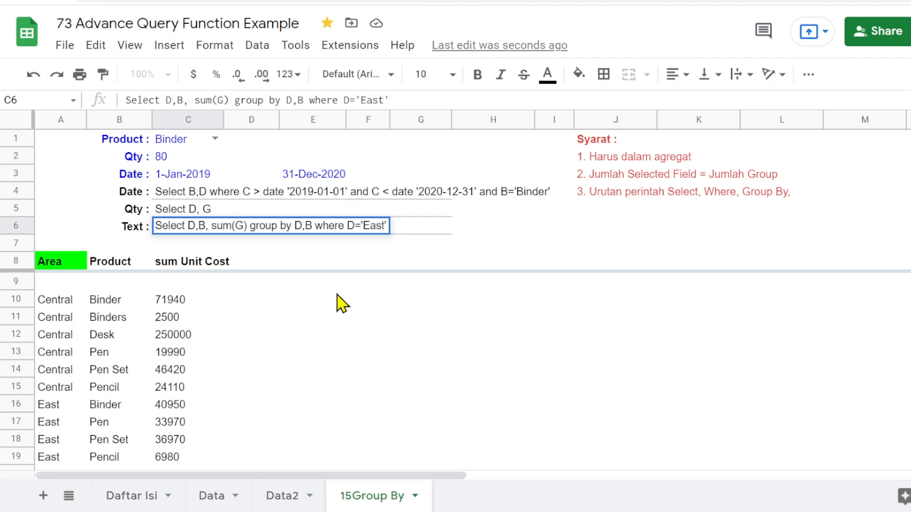
{"action": "key", "text": "Return"}
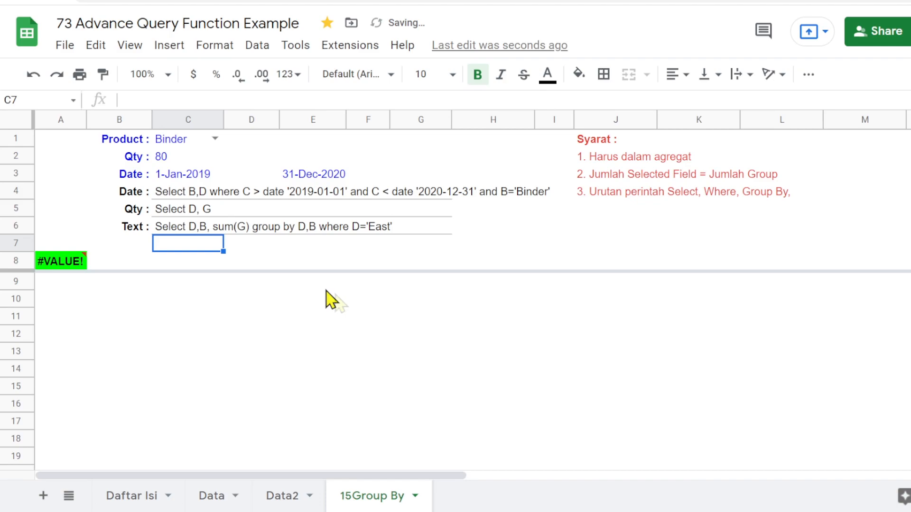
{"action": "mouse_move", "coordinate": [66, 262]}
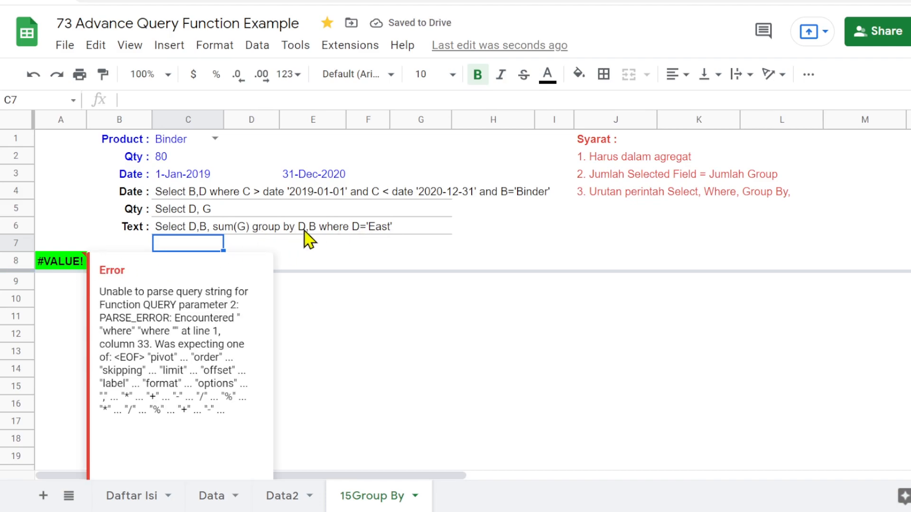
Move the where D='East' clause in C6 between sum(G) and group by D,B
{"action": "left_click", "coordinate": [174, 230]}
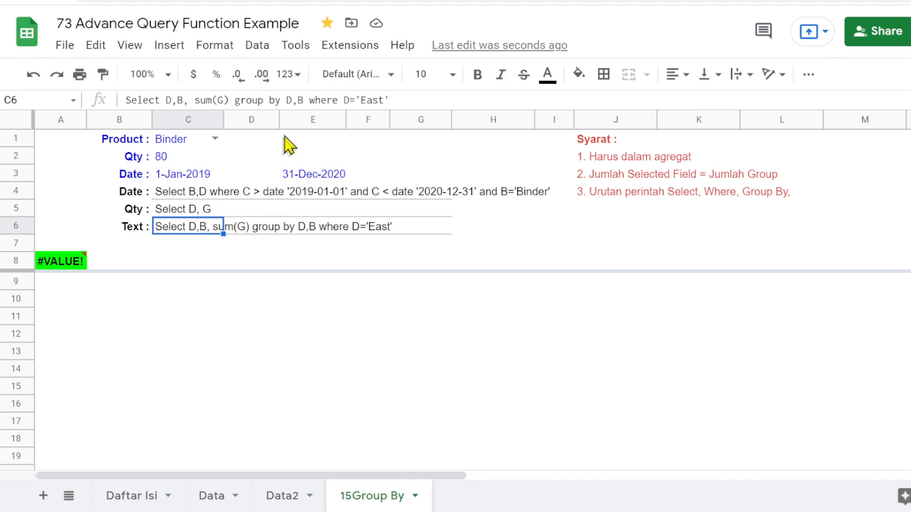
{"action": "left_click_drag", "start_coordinate": [310, 99], "coordinate": [406, 107]}
{"action": "key", "text": "ctrl+c"}
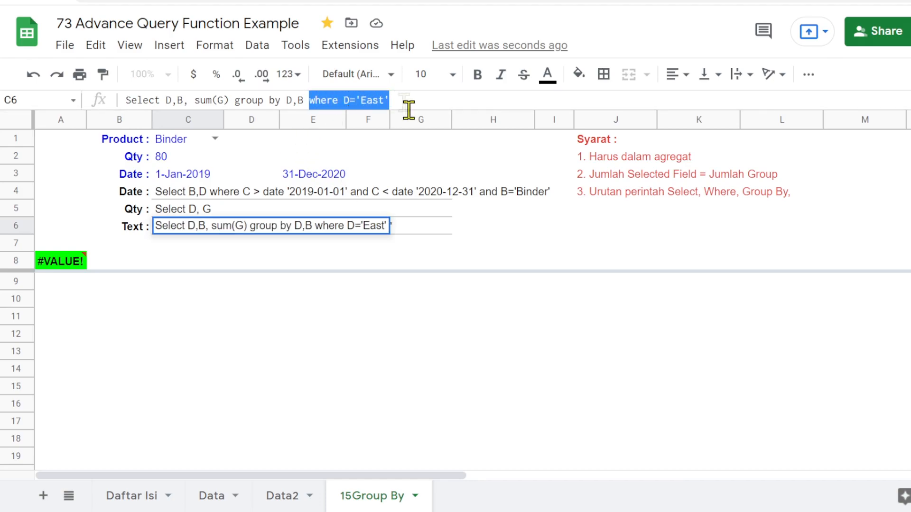
{"action": "key", "text": "BackSpace"}
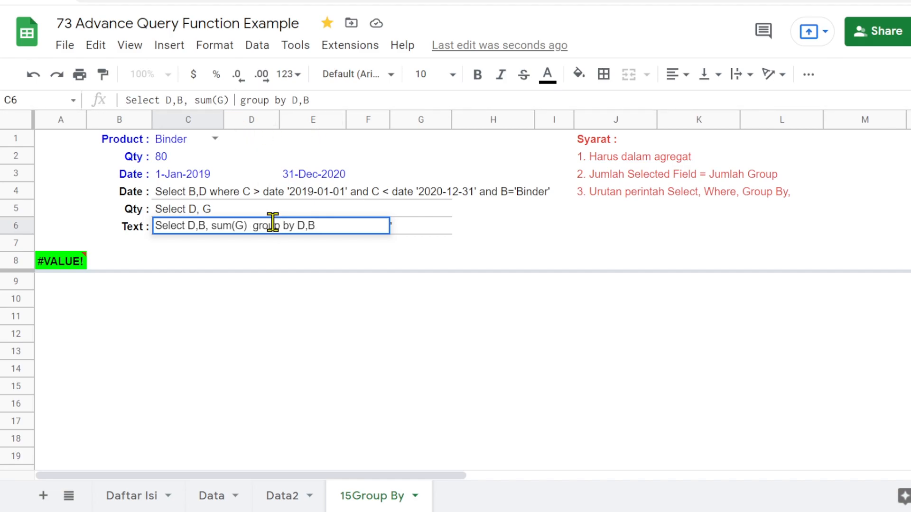
{"action": "key", "text": "ctrl+v"}
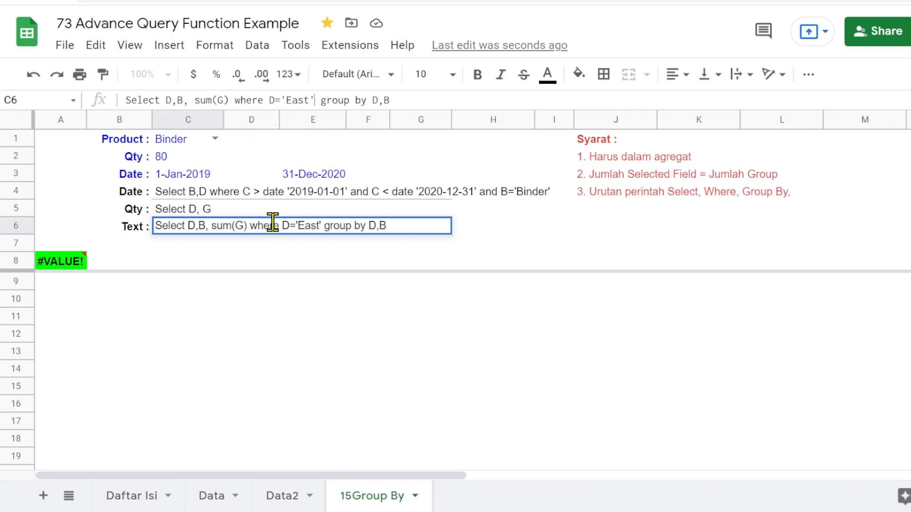
{"action": "key", "text": "Return"}
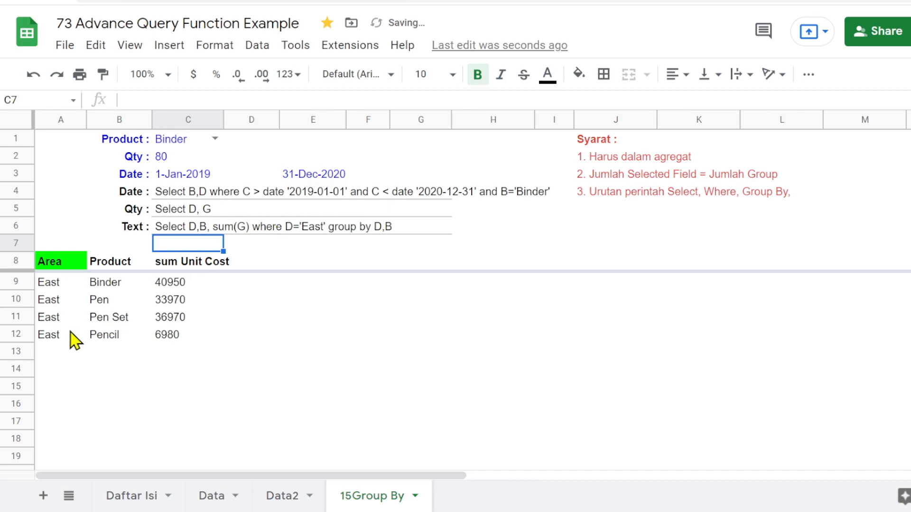
Review the QUERY formula in A8 and check the East entries in the Area column of Data2
{"action": "left_click", "coordinate": [53, 264]}
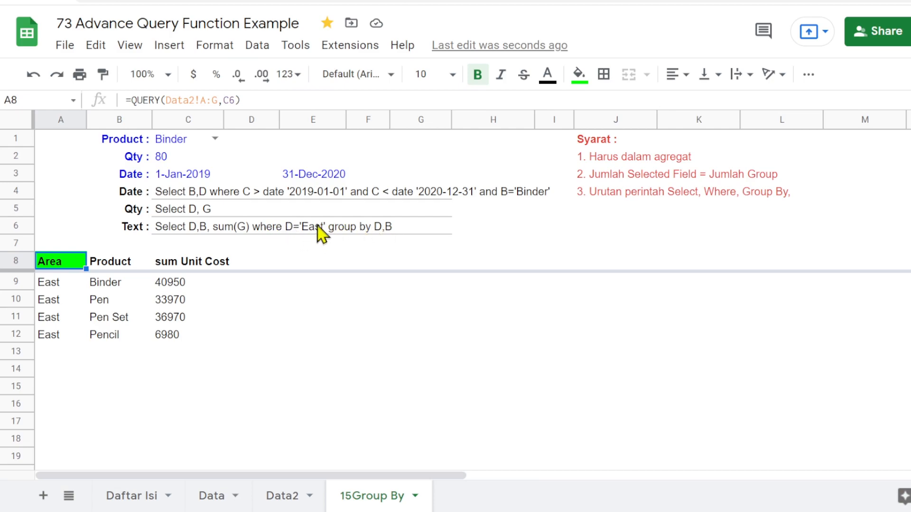
{"action": "left_click", "coordinate": [285, 495]}
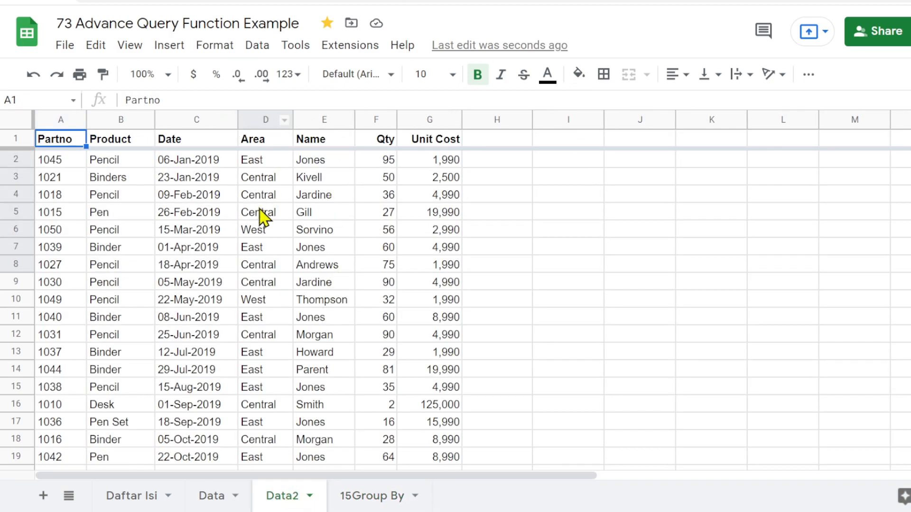
{"action": "left_click", "coordinate": [253, 163]}
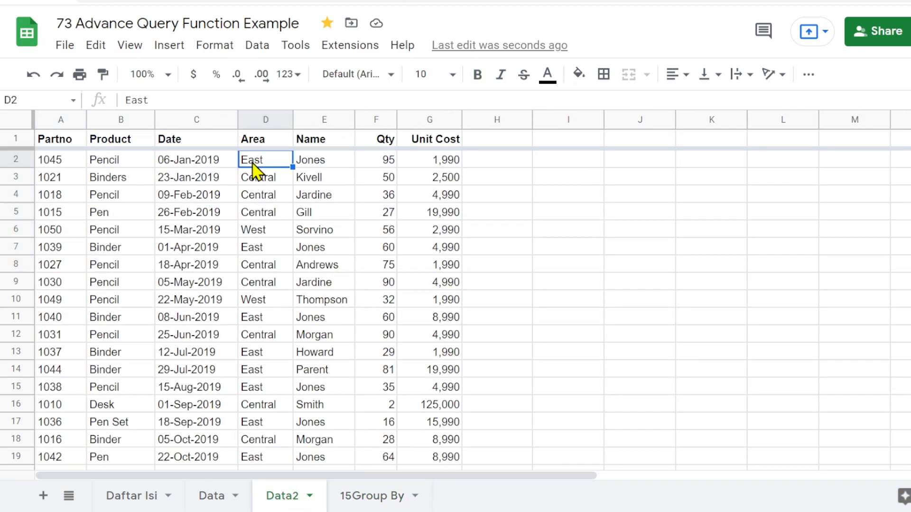
{"action": "left_click", "coordinate": [260, 249]}
{"action": "left_click", "coordinate": [358, 497]}
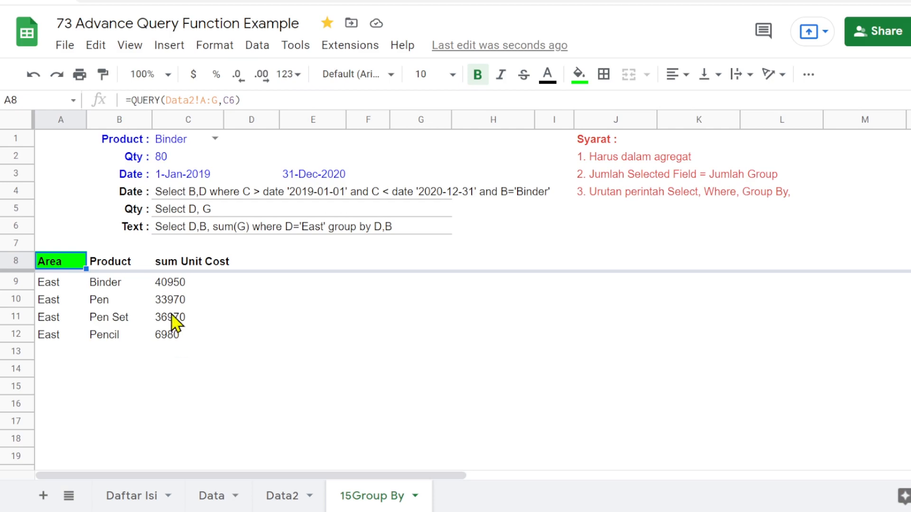
Review the aggregation functions listed under GROUP BY in the Daftar Isi sheet and return to the 15Group By sheet
{"action": "left_click", "coordinate": [187, 213]}
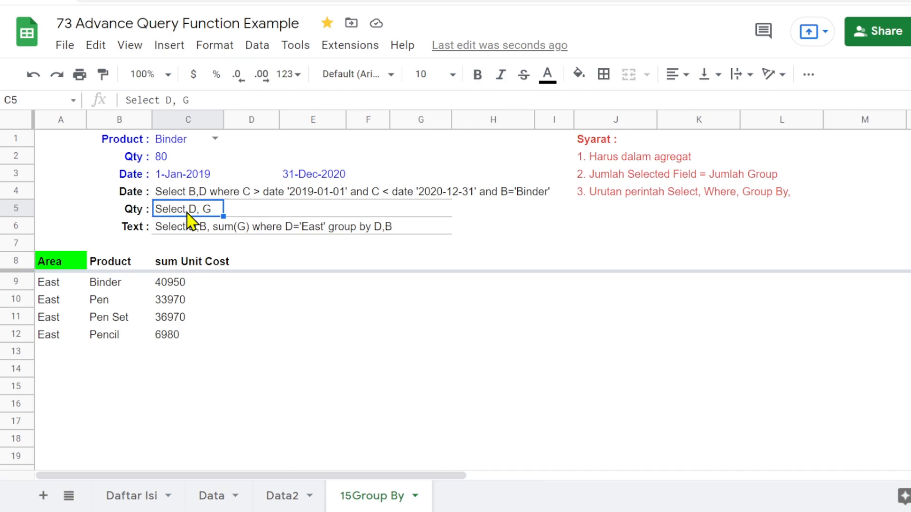
{"action": "left_click", "coordinate": [137, 496]}
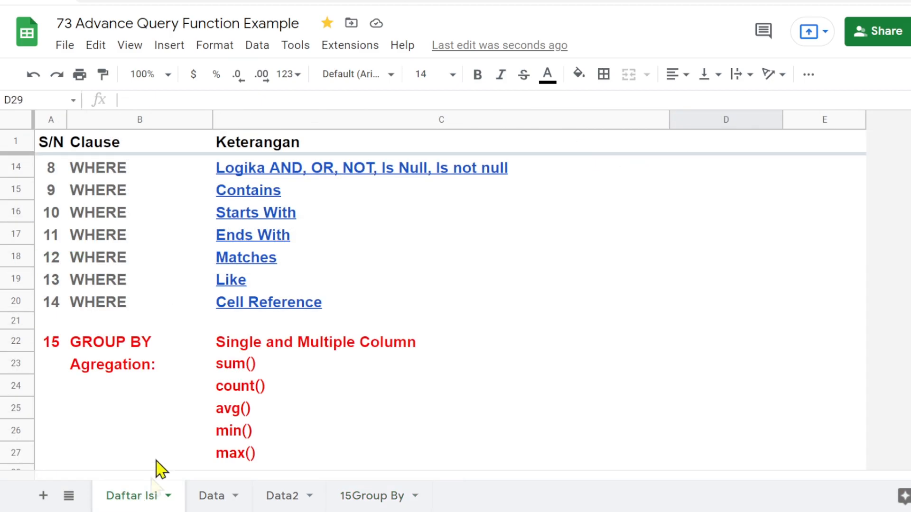
{"action": "scroll", "coordinate": [223, 380], "scroll_direction": "down", "scroll_amount": 1}
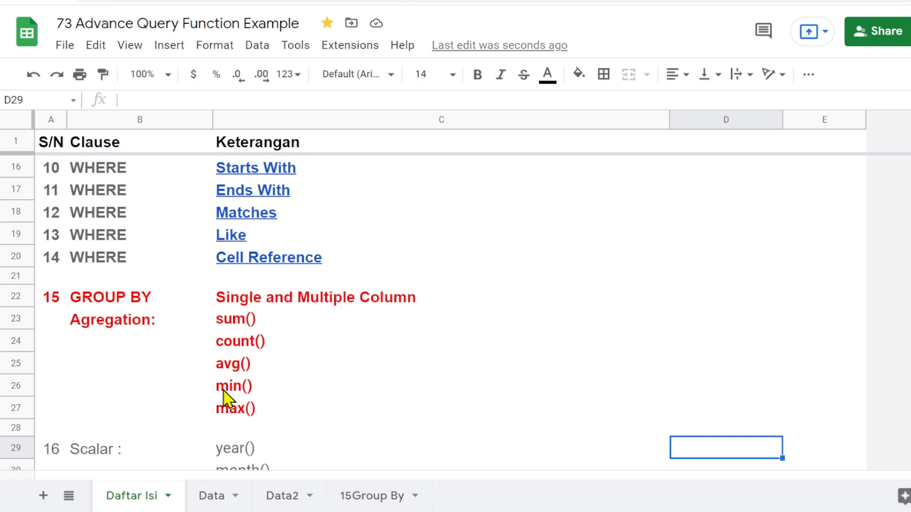
{"action": "left_click", "coordinate": [373, 498]}
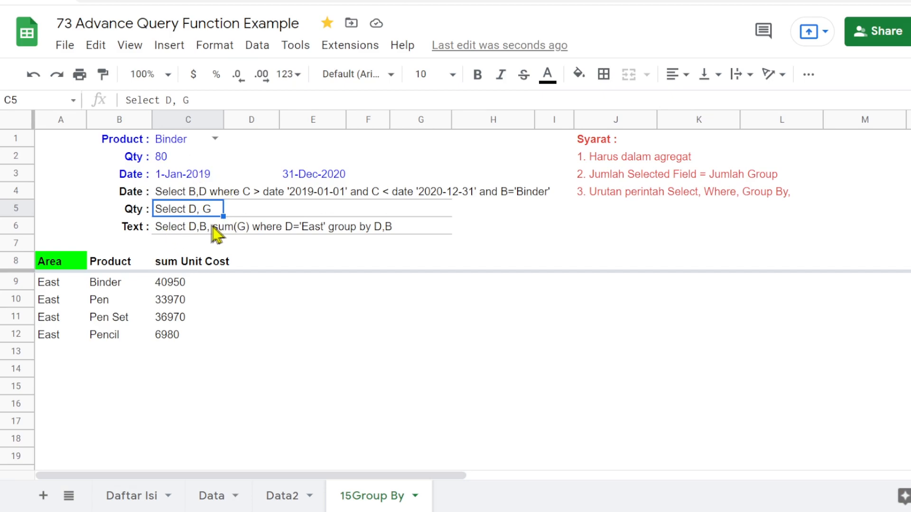
Append sum(G) to the query text in C5
{"action": "left_click", "coordinate": [191, 99]}
{"action": "type", "text": "su"}
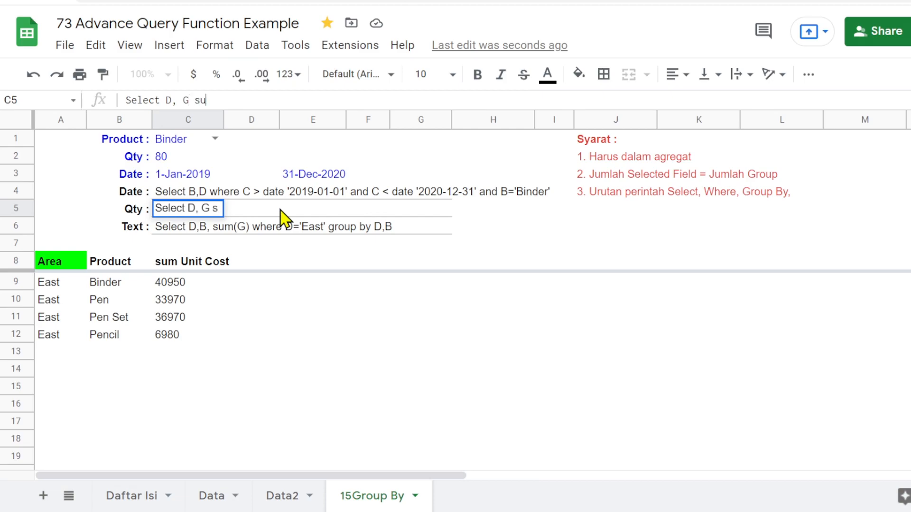
{"action": "type", "text": "m(G"}
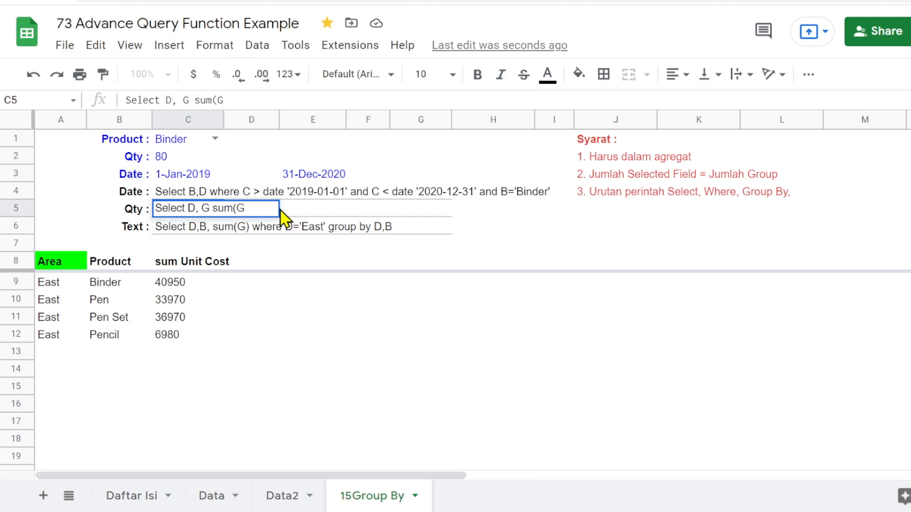
{"action": "type", "text": ")"}
Change the QUERY formula in A8 to reference C5 as its query and inspect the result
{"action": "left_click", "coordinate": [52, 266]}
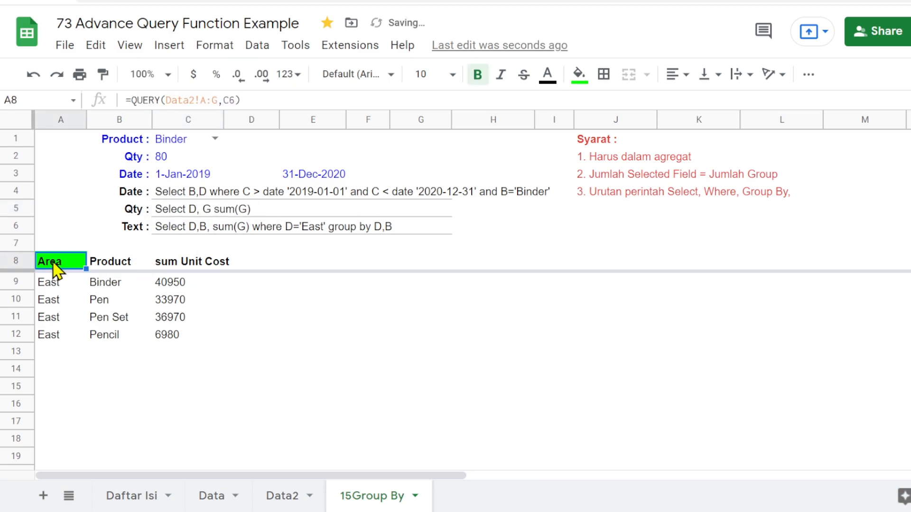
{"action": "left_click", "coordinate": [230, 100]}
{"action": "key", "text": "BackSpace"}
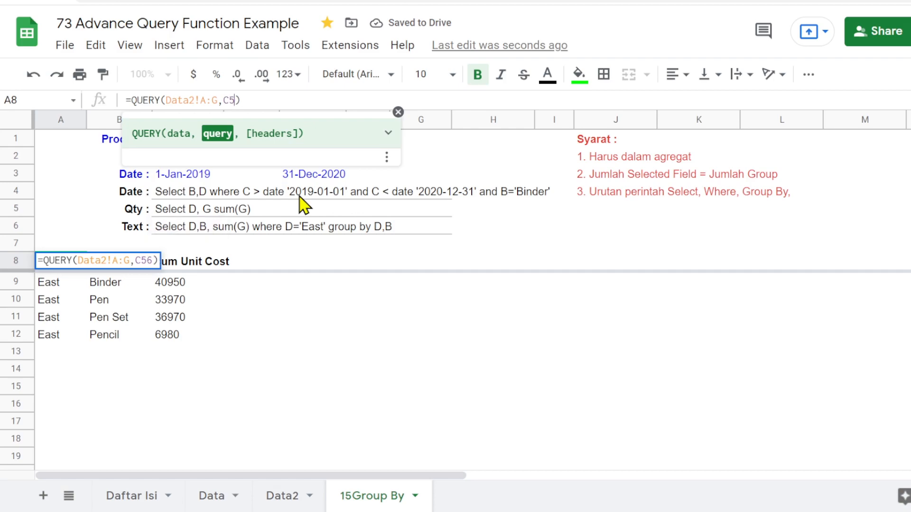
{"action": "type", "text": "5"}
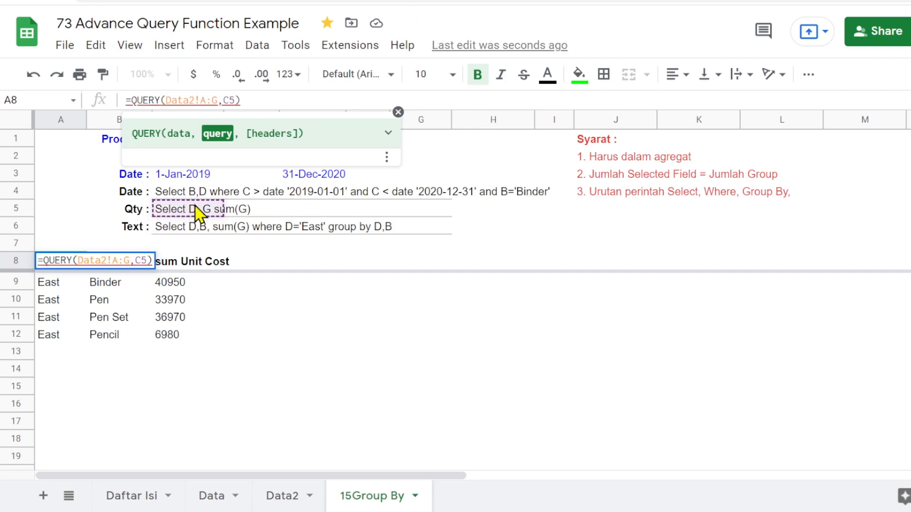
{"action": "key", "text": "Return"}
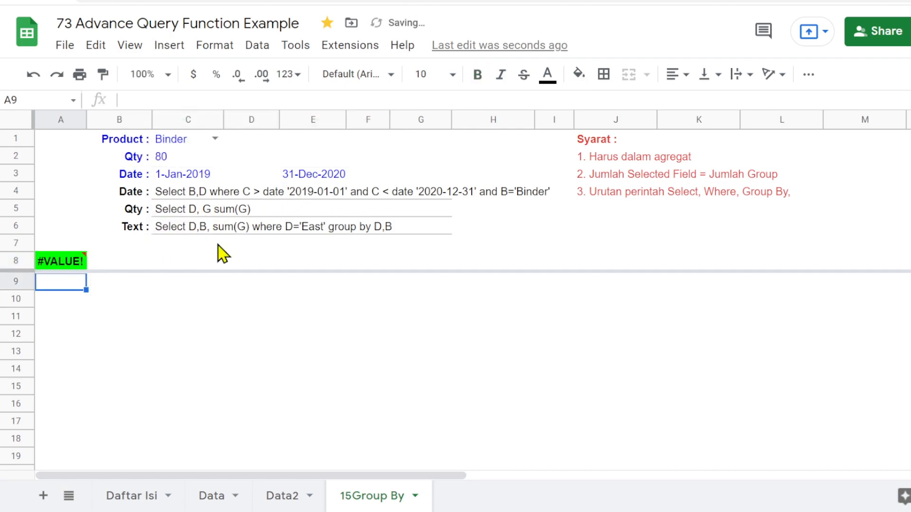
{"action": "left_click", "coordinate": [70, 263]}
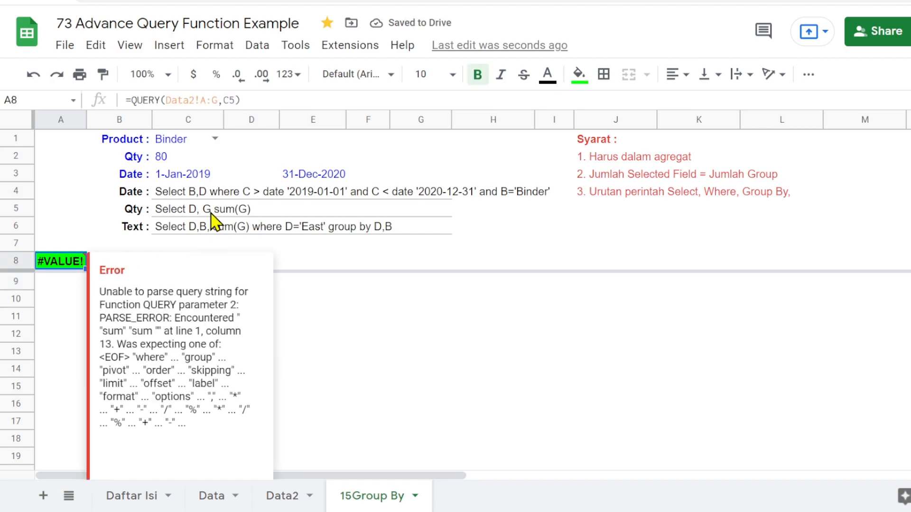
Insert a comma before sum(G) in the C5 query and append group by B,D
{"action": "left_click", "coordinate": [180, 209]}
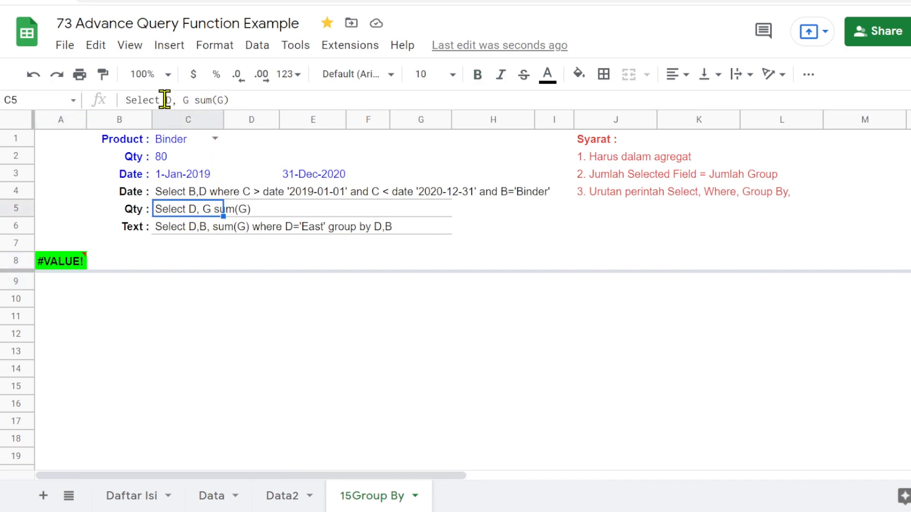
{"action": "left_click", "coordinate": [185, 100]}
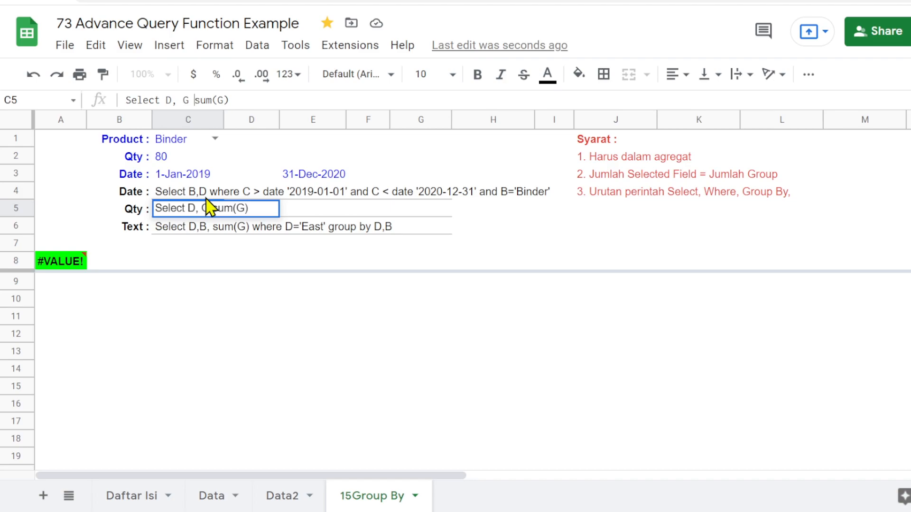
{"action": "type", "text": ","}
{"action": "key", "text": "Return"}
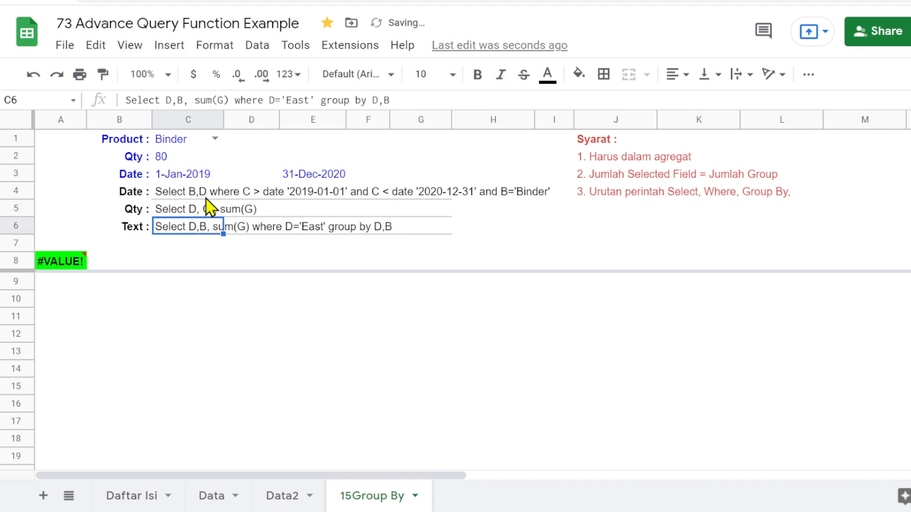
{"action": "left_click", "coordinate": [174, 210]}
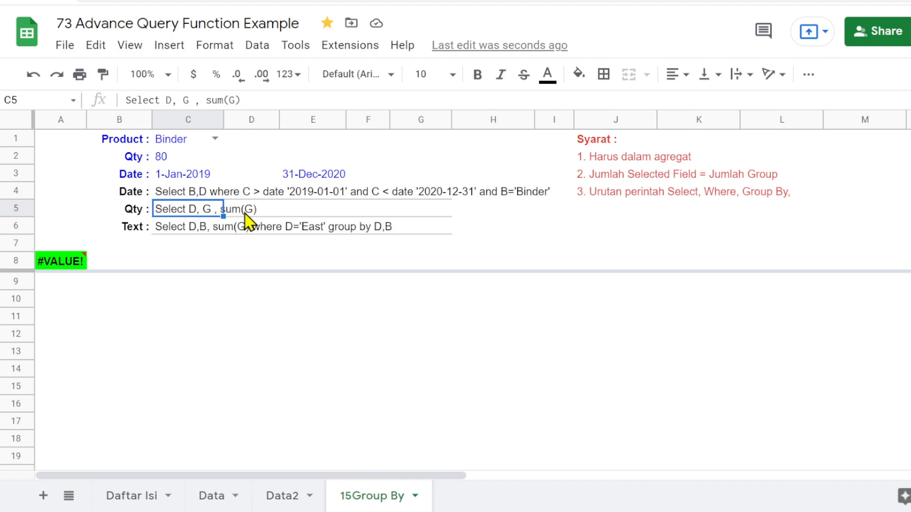
{"action": "left_click", "coordinate": [255, 99]}
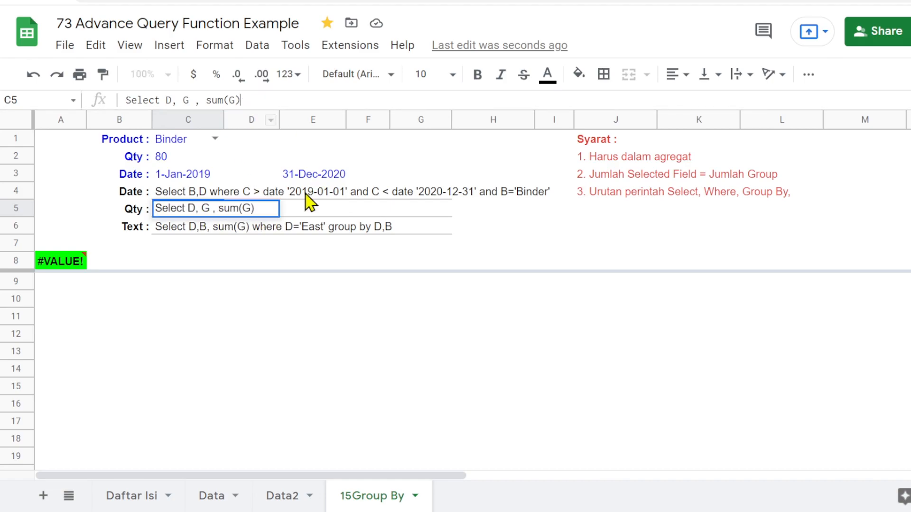
{"action": "type", "text": "group by B,D"}
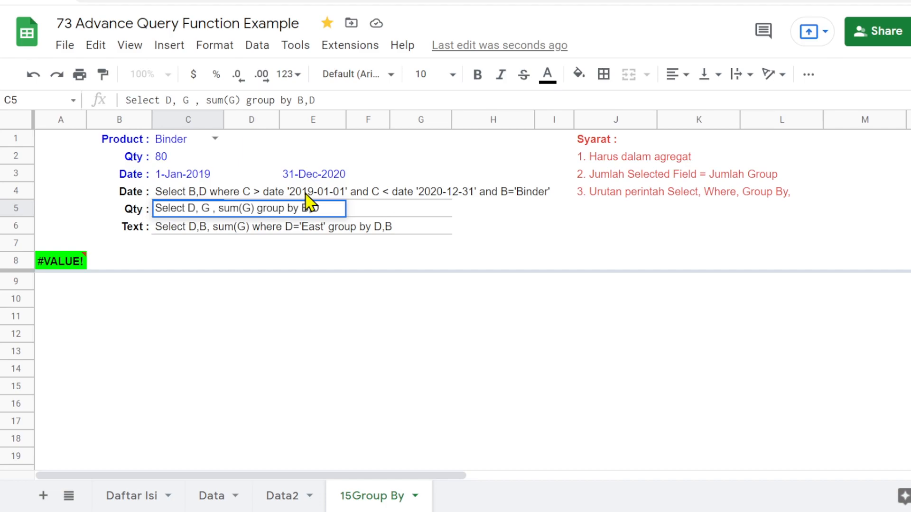
{"action": "key", "text": "Return"}
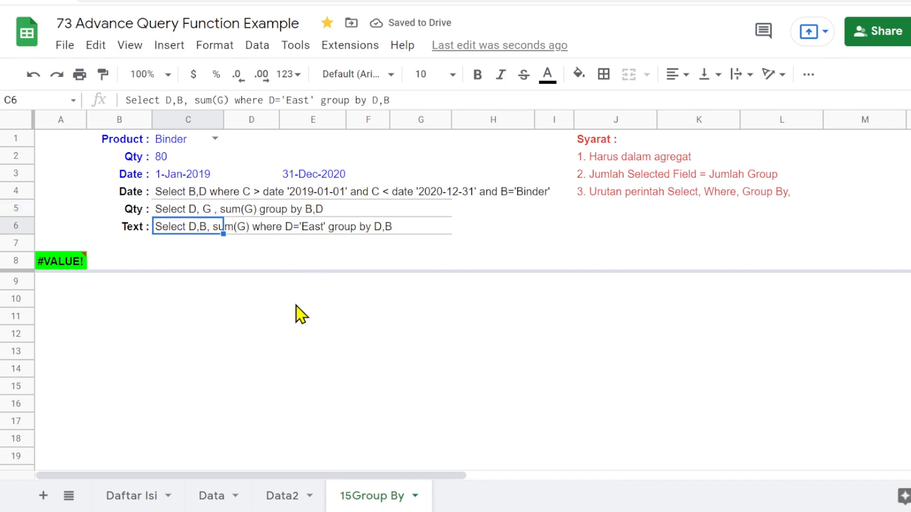
Replace the selected column G with B in the C5 query and look over the grouped results
{"action": "key", "text": "Up"}
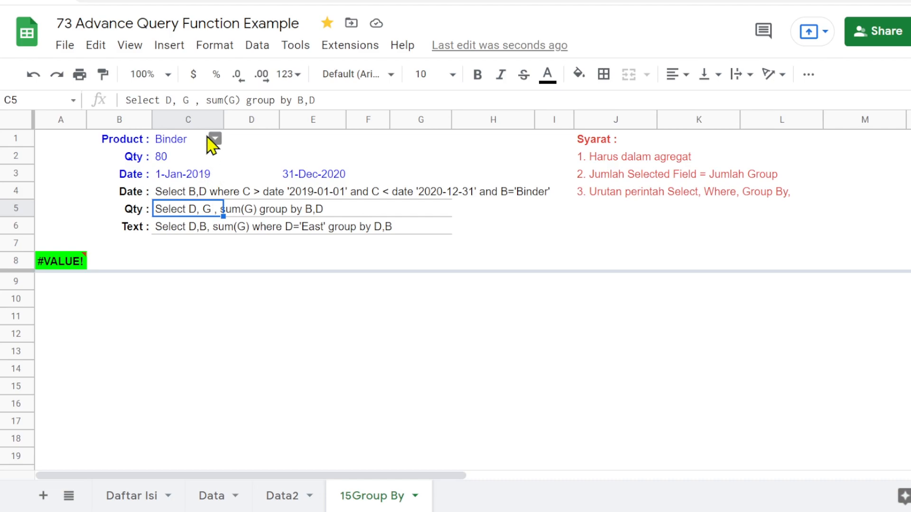
{"action": "double_click", "coordinate": [184, 100]}
{"action": "type", "text": "B"}
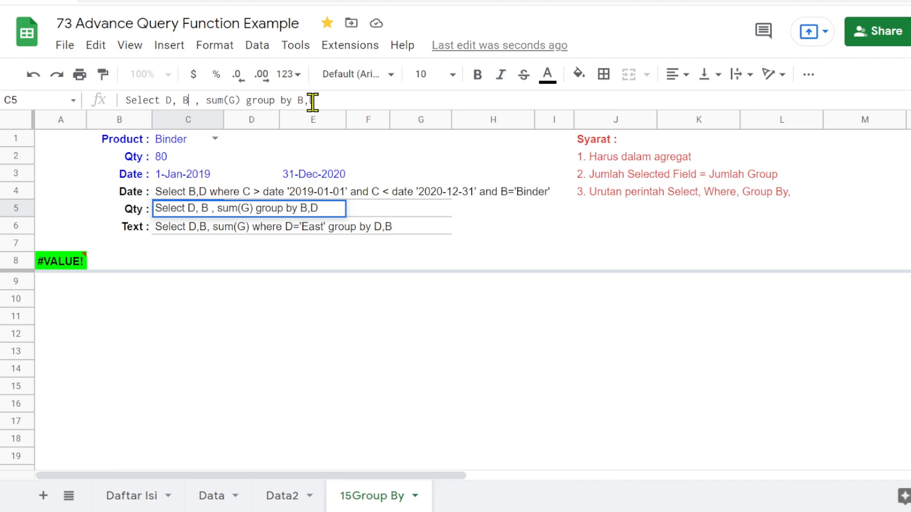
{"action": "key", "text": "Return"}
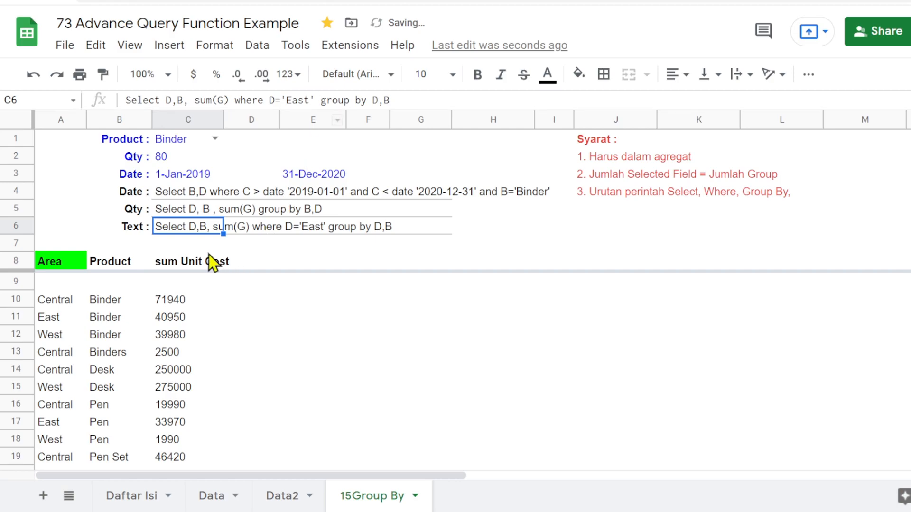
{"action": "scroll", "coordinate": [155, 336], "scroll_direction": "down", "scroll_amount": 2}
{"action": "scroll", "coordinate": [154, 337], "scroll_direction": "up", "scroll_amount": 2}
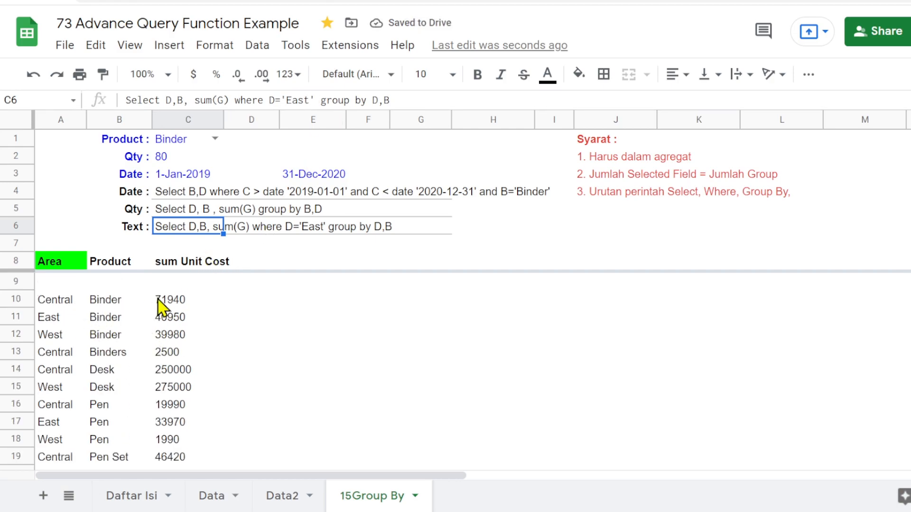
Change the aggregation function for G in the C5 query to avg
{"action": "left_click", "coordinate": [164, 213]}
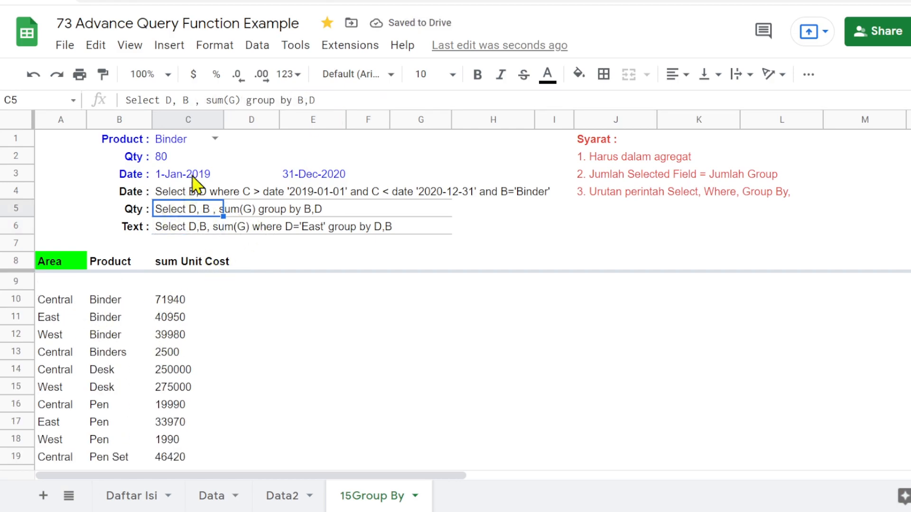
{"action": "left_click_drag", "start_coordinate": [207, 101], "coordinate": [223, 100]}
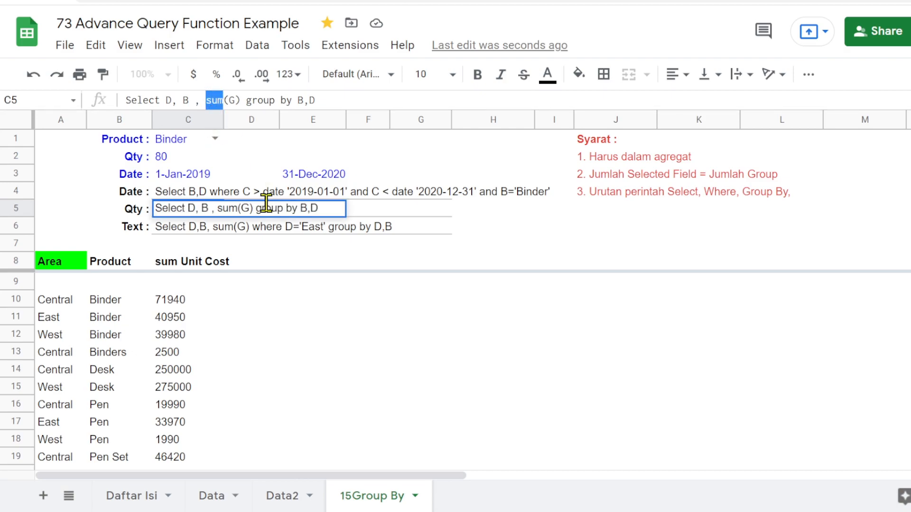
{"action": "type", "text": "avg"}
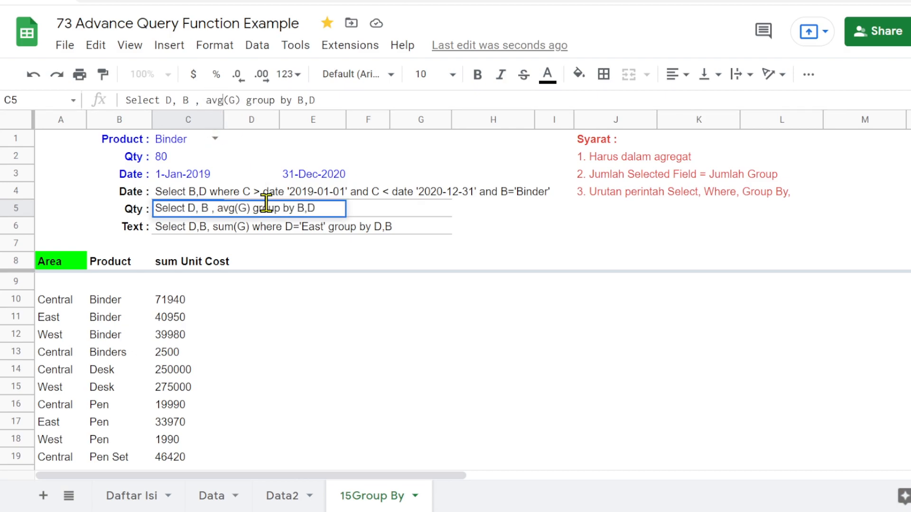
{"action": "key", "text": "Return"}
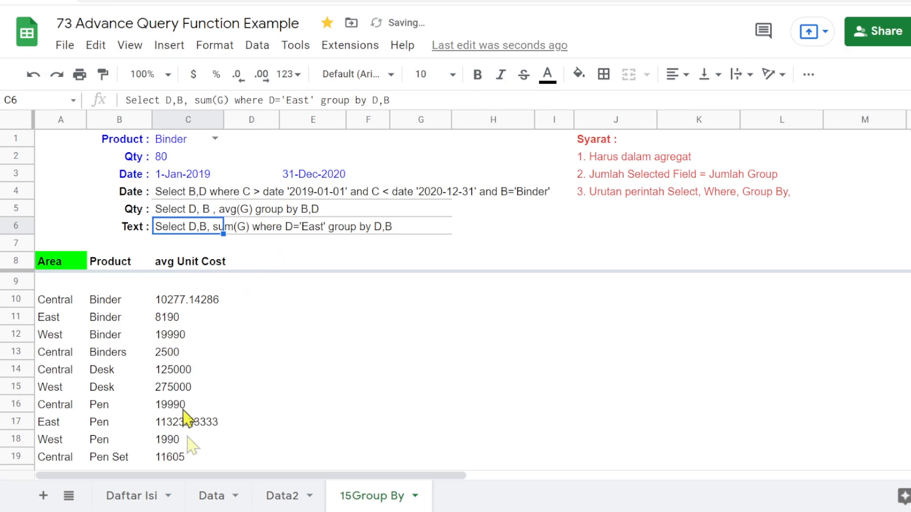
Change the aggregation function for G in the C5 query to min
{"action": "left_click", "coordinate": [175, 210]}
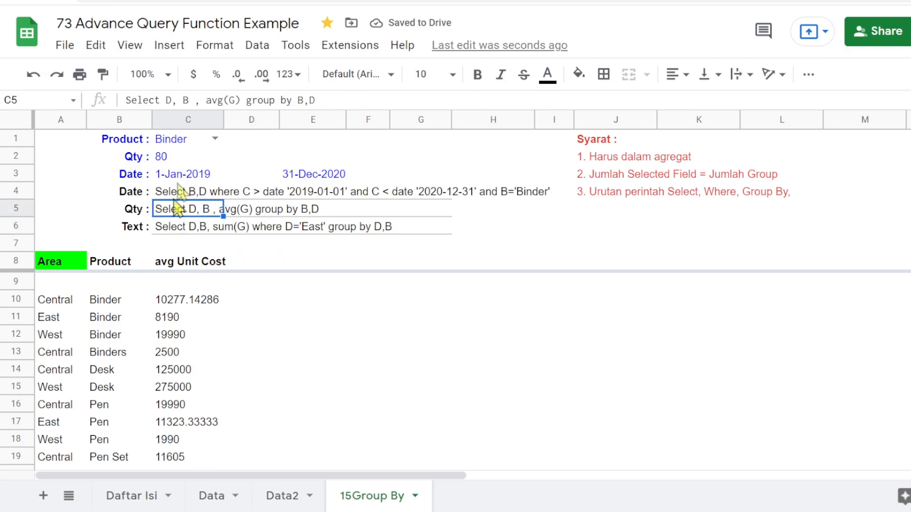
{"action": "double_click", "coordinate": [213, 100]}
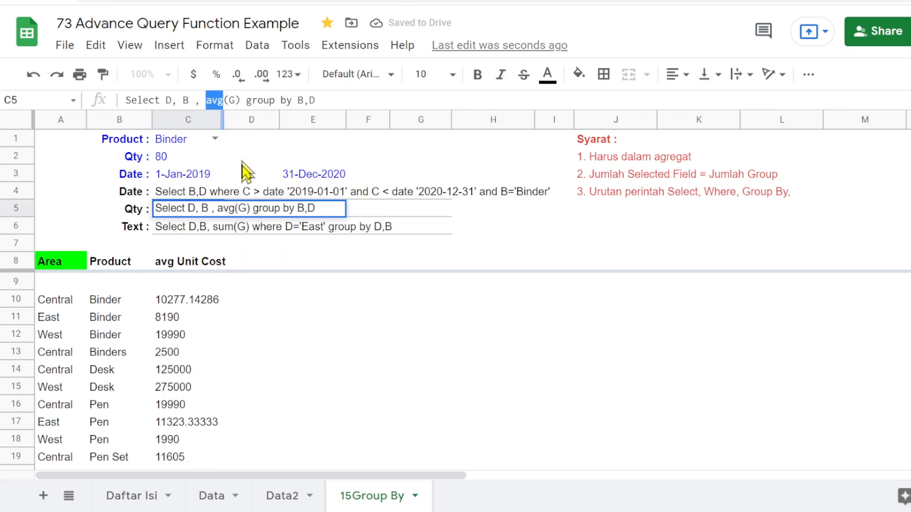
{"action": "type", "text": "min"}
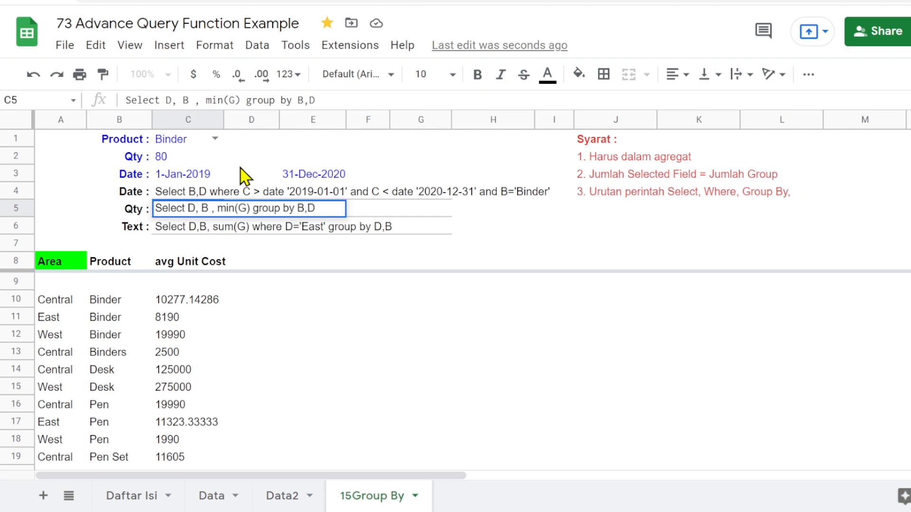
{"action": "key", "text": "Return"}
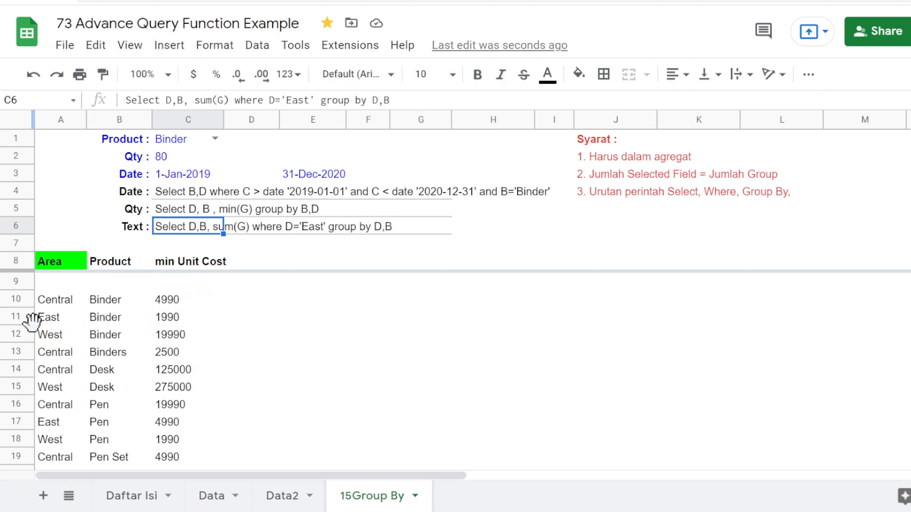
Change the aggregation function for G in the C5 query to max
{"action": "left_click", "coordinate": [166, 210]}
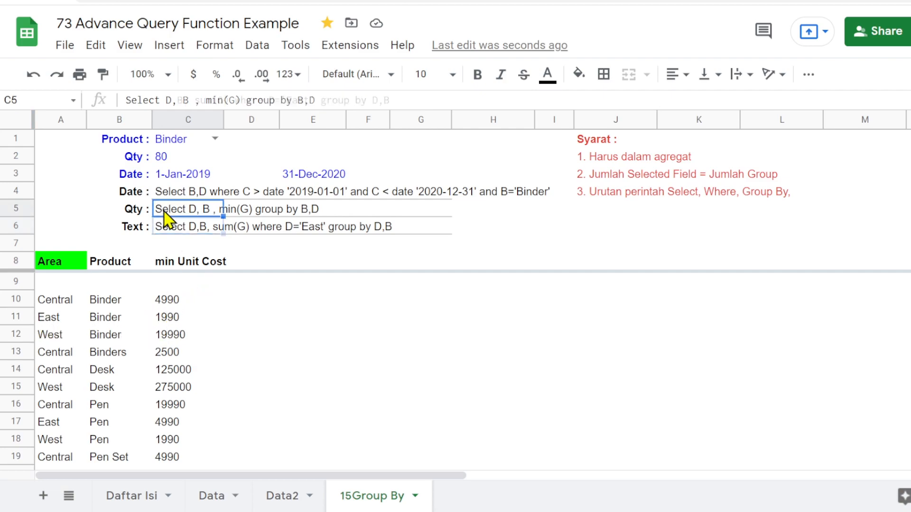
{"action": "double_click", "coordinate": [209, 99]}
{"action": "type", "text": "max"}
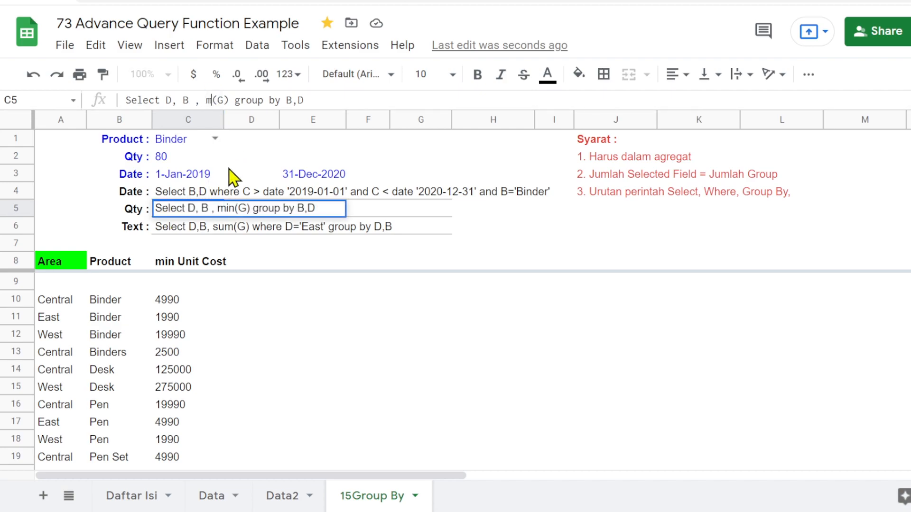
{"action": "key", "text": "Return"}
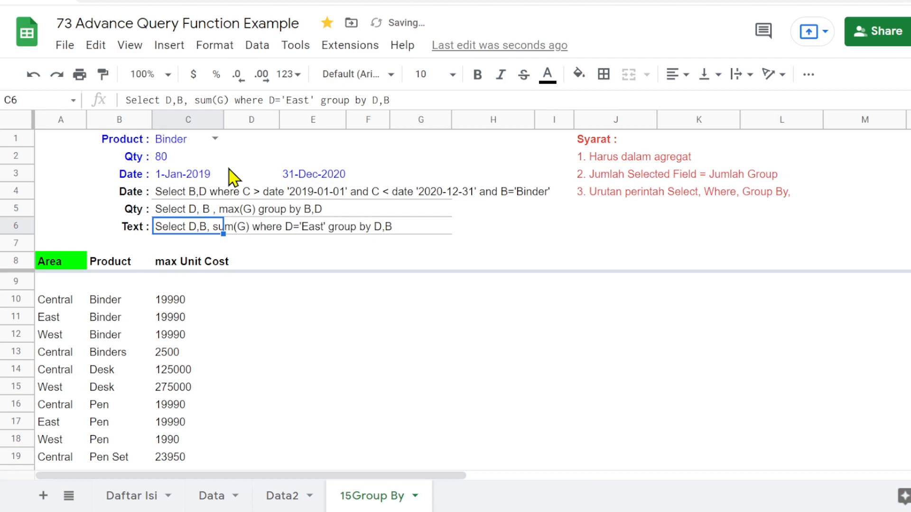
Change the aggregation function for G in the C5 query to count and examine the results, including row A9:C9
{"action": "left_click", "coordinate": [172, 211]}
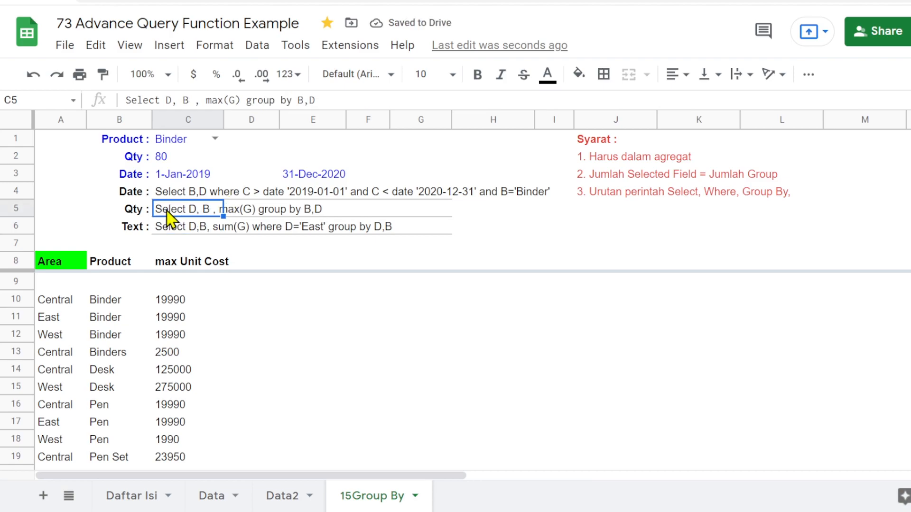
{"action": "left_click_drag", "start_coordinate": [206, 100], "coordinate": [217, 100]}
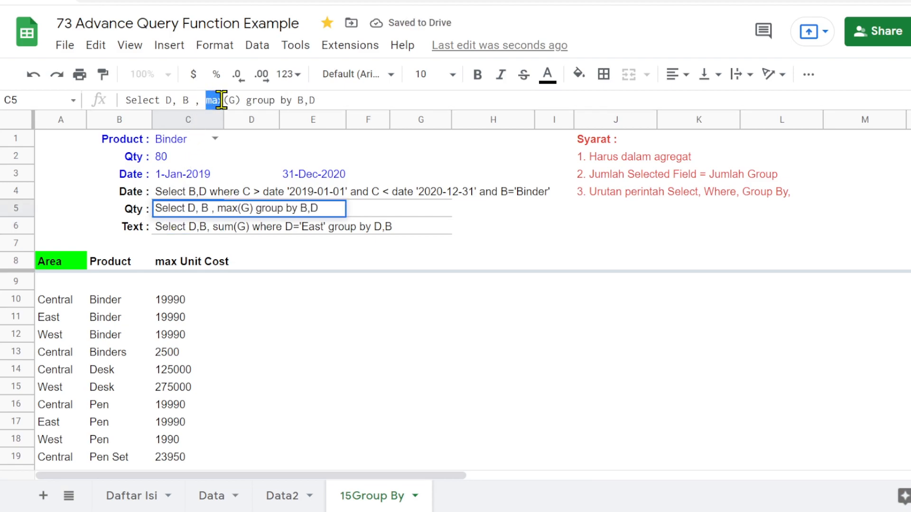
{"action": "type", "text": "count"}
{"action": "key", "text": "Return"}
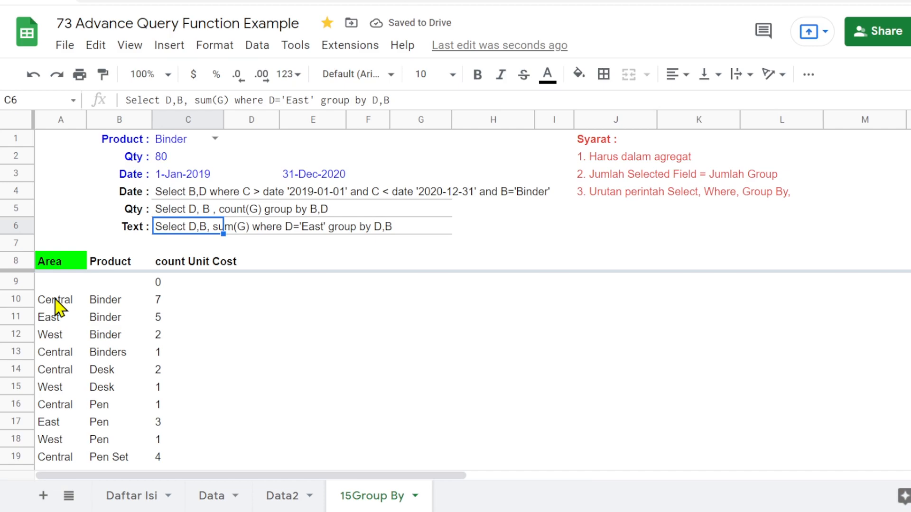
{"action": "left_click", "coordinate": [158, 299]}
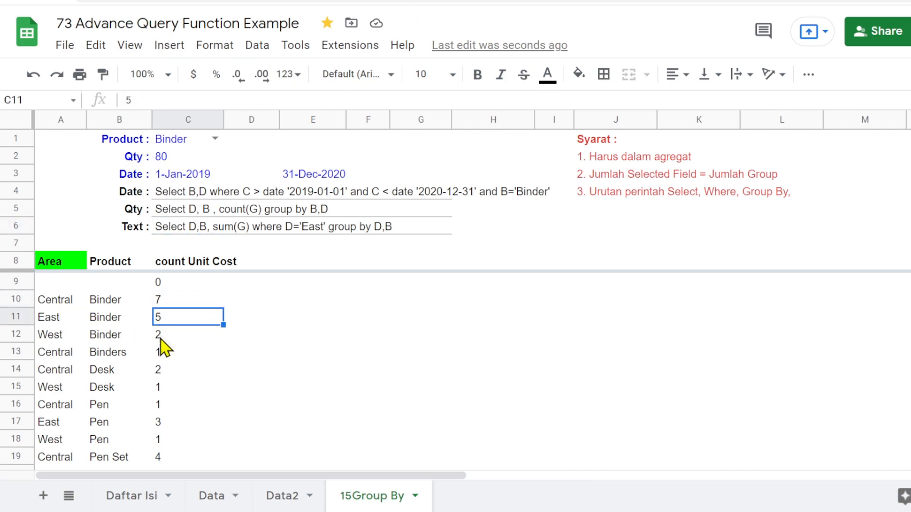
{"action": "left_click", "coordinate": [151, 282]}
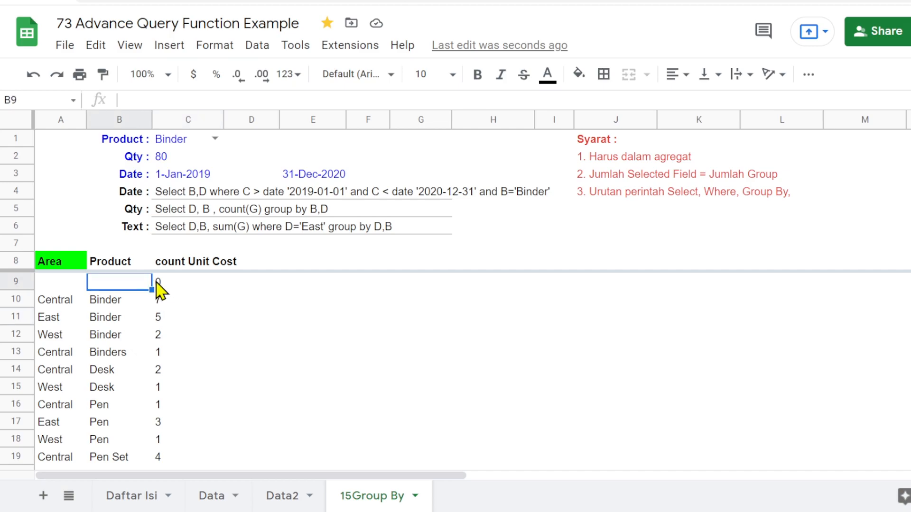
{"action": "left_click", "coordinate": [156, 283]}
{"action": "left_click_drag", "start_coordinate": [64, 283], "coordinate": [157, 282]}
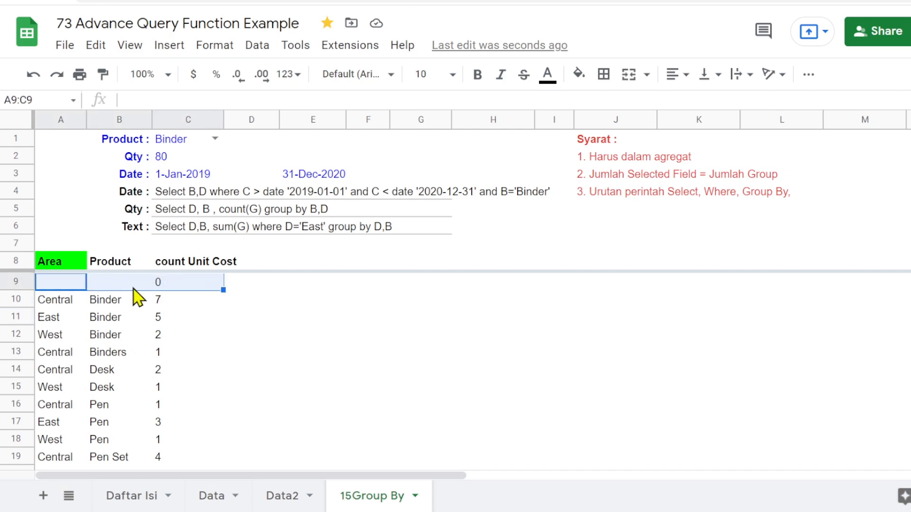
Compare the grouped count results with the Data2 source rows, including the empty rows below the data
{"action": "scroll", "coordinate": [174, 313], "scroll_direction": "down", "scroll_amount": 3}
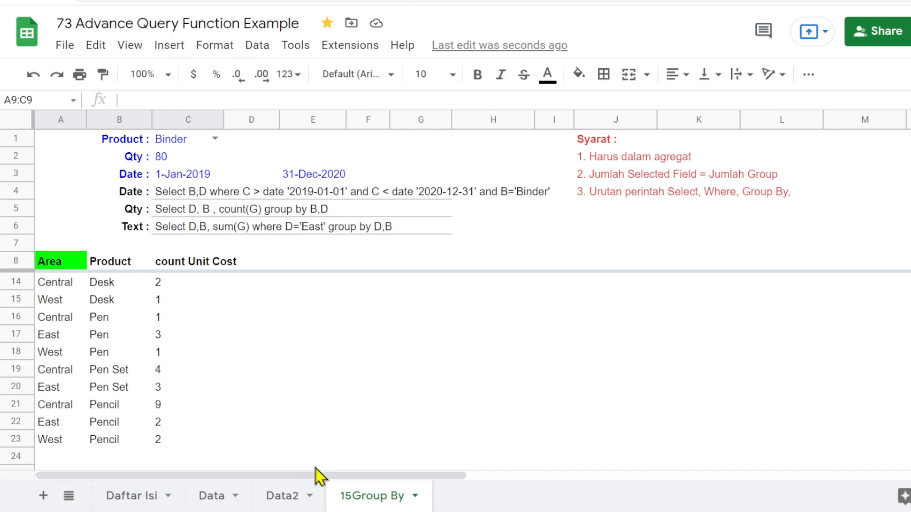
{"action": "left_click", "coordinate": [292, 494]}
{"action": "scroll", "coordinate": [319, 397], "scroll_direction": "down", "scroll_amount": 10}
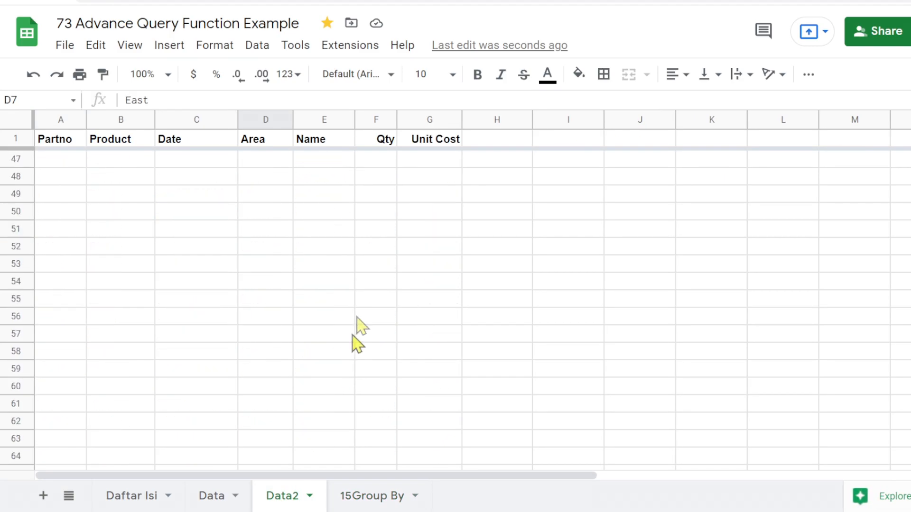
{"action": "scroll", "coordinate": [287, 327], "scroll_direction": "up", "scroll_amount": 7}
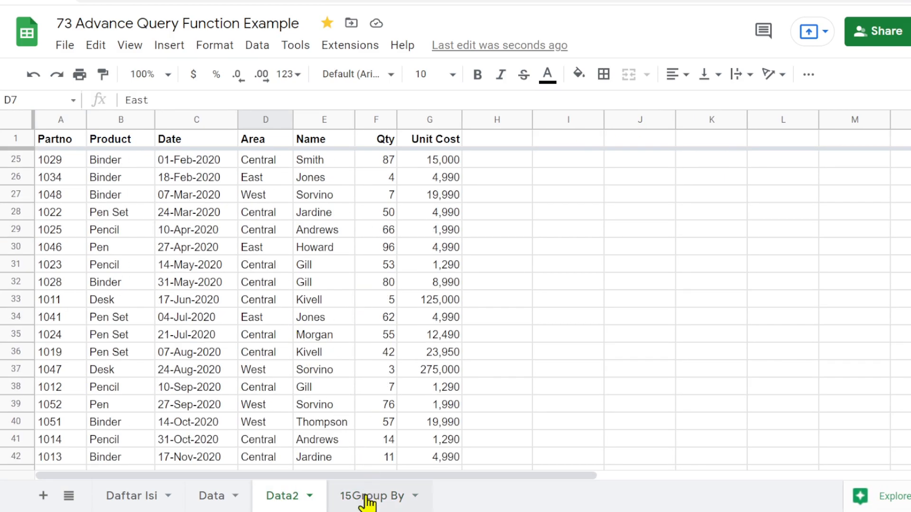
{"action": "left_click", "coordinate": [366, 498]}
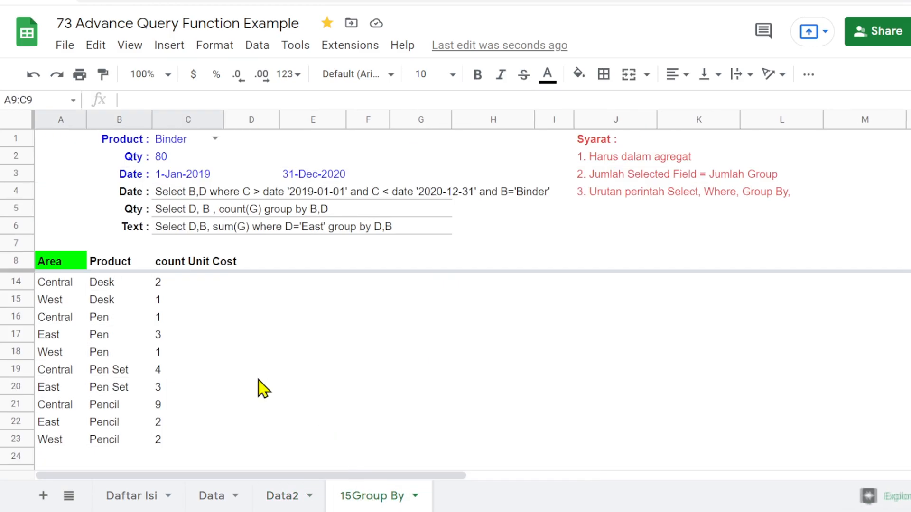
Insert "where D is not null" before the group by clause in the C5 query to exclude blank rows
{"action": "left_click", "coordinate": [173, 215]}
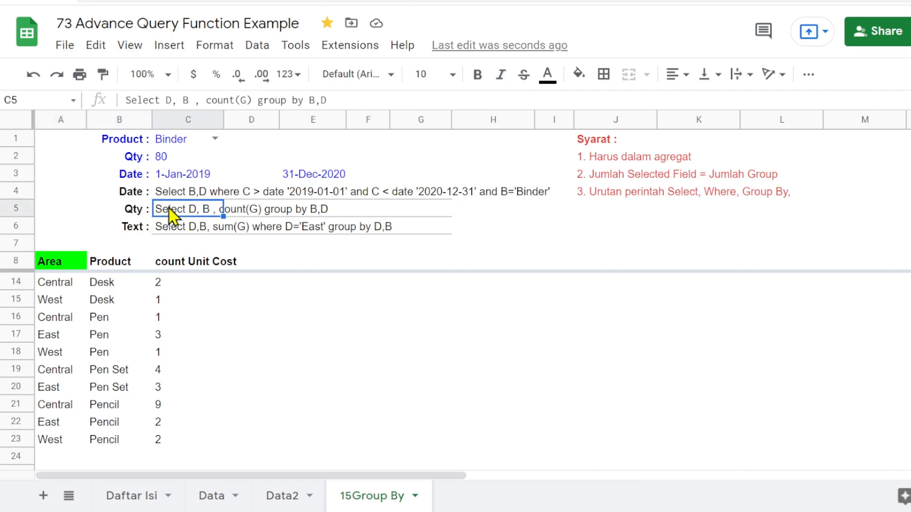
{"action": "left_click", "coordinate": [254, 99]}
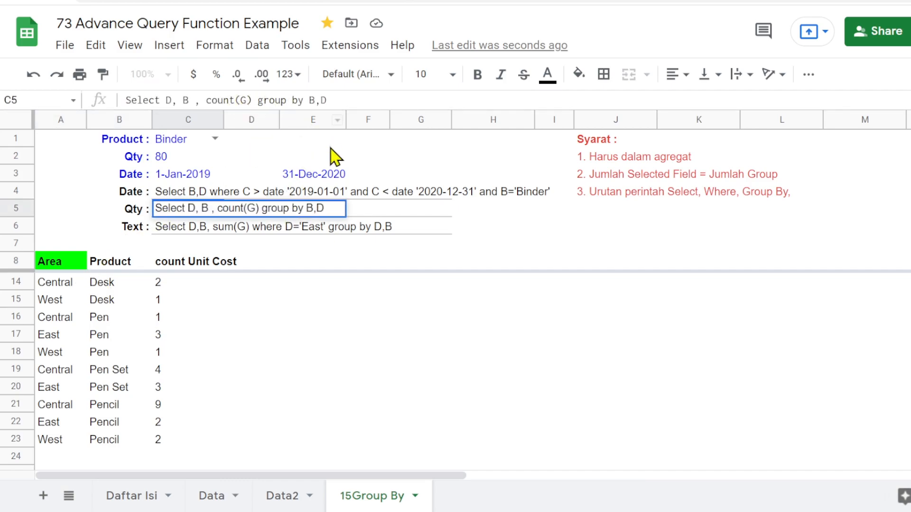
{"action": "type", "text": "where "}
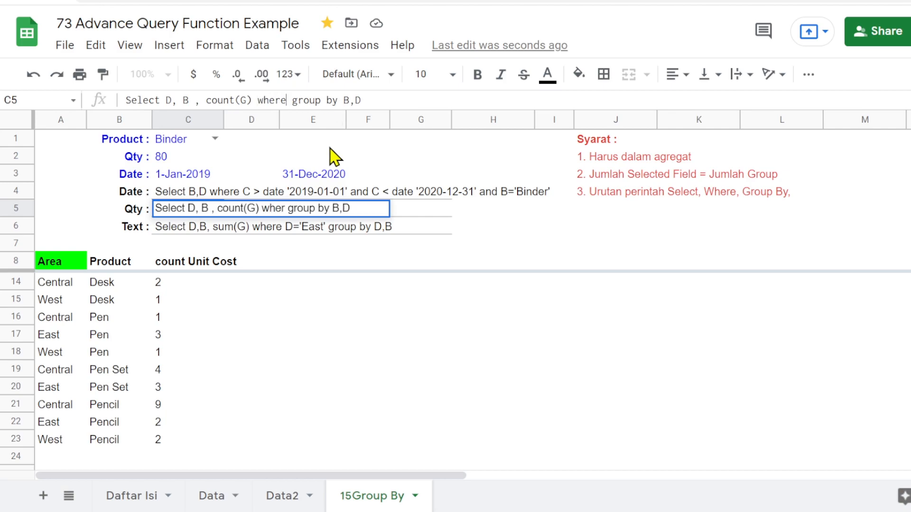
{"action": "type", "text": "D"}
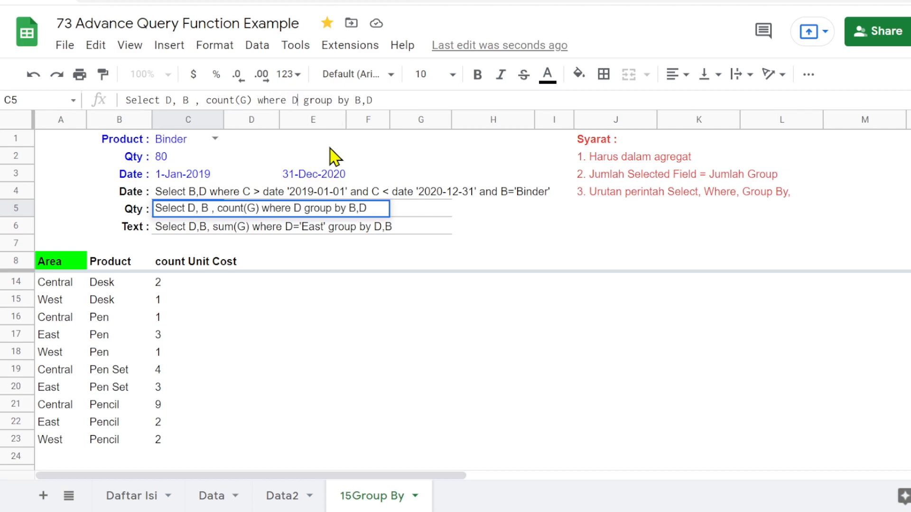
{"action": "type", "text": " is not null"}
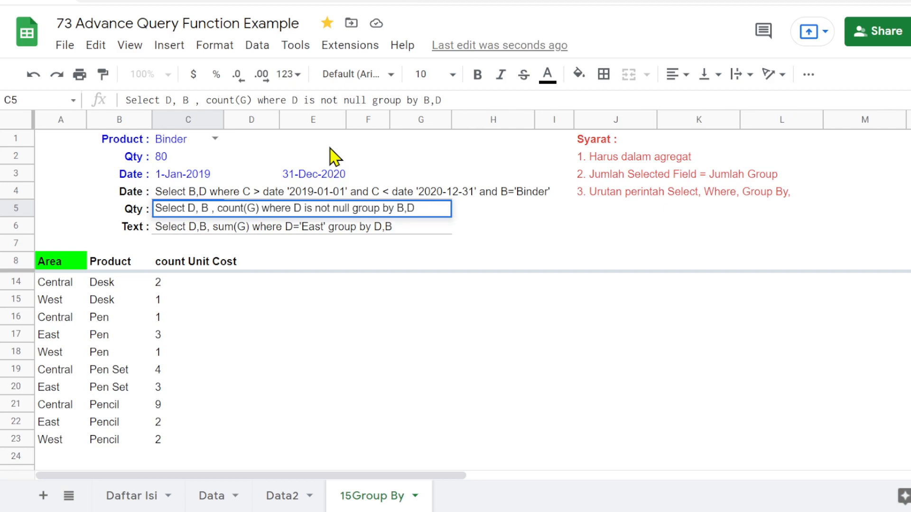
{"action": "key", "text": "Return"}
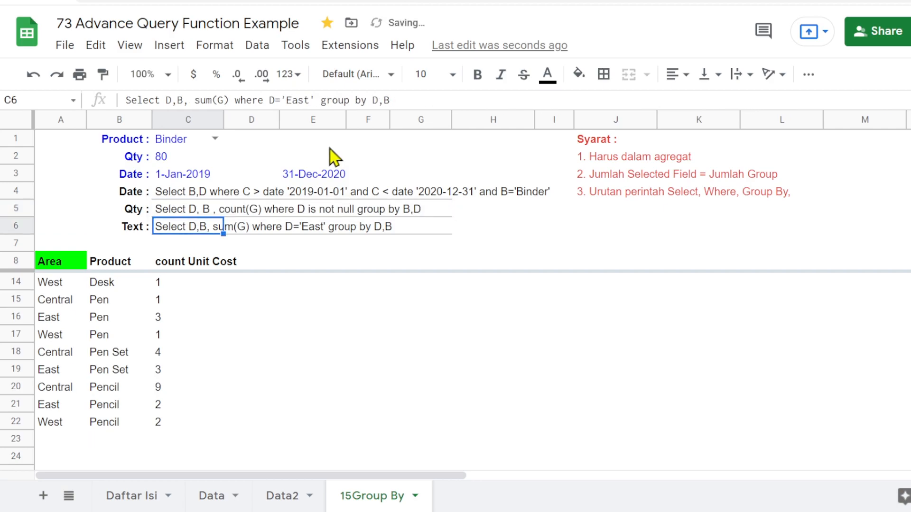
{"action": "scroll", "coordinate": [94, 448], "scroll_direction": "up", "scroll_amount": 2}
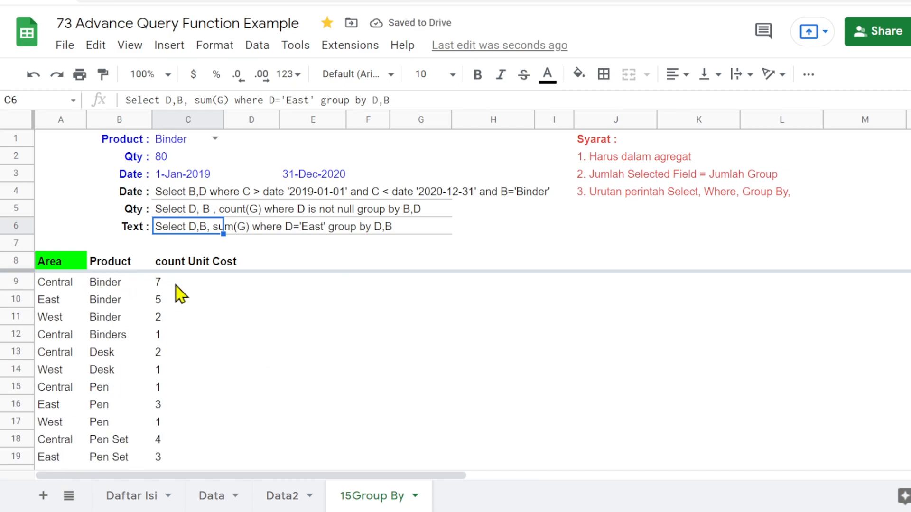
Examine the date query in C4 and its criteria cells C3, E3 and C1
{"action": "left_click", "coordinate": [176, 196]}
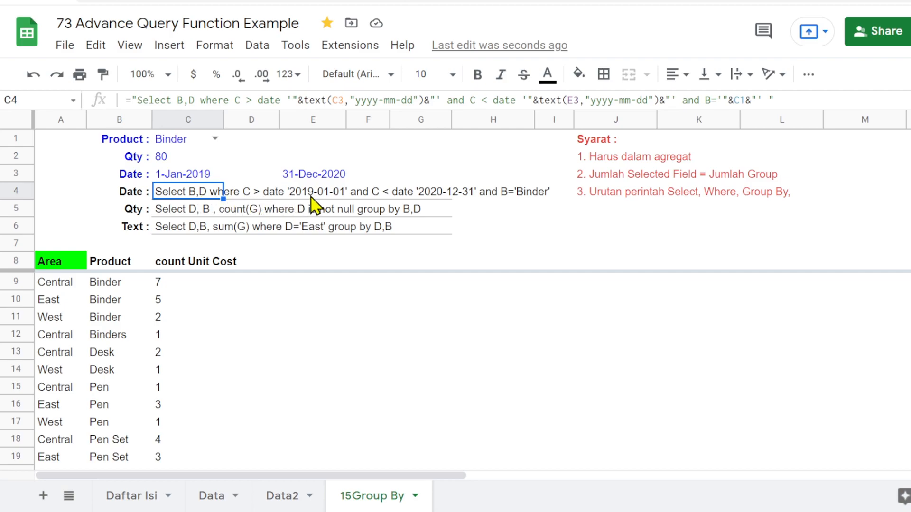
{"action": "left_click", "coordinate": [197, 177]}
{"action": "left_click", "coordinate": [316, 177]}
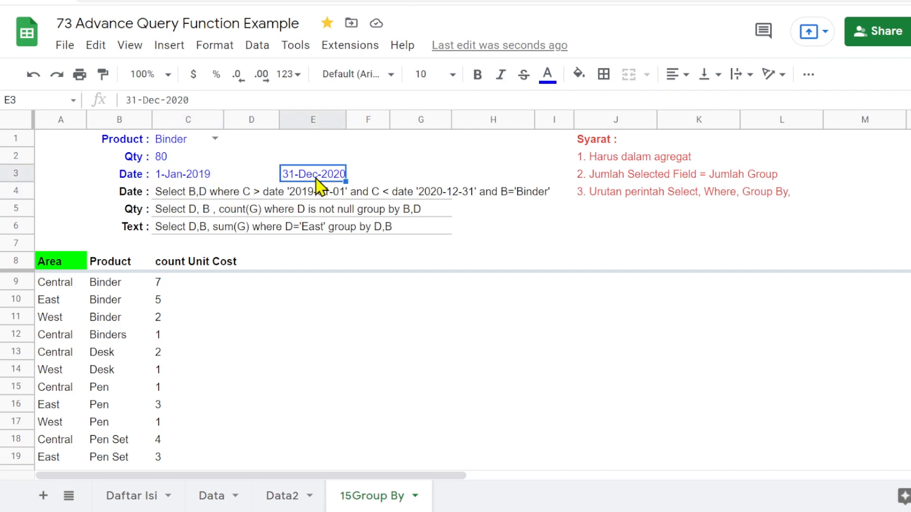
{"action": "left_click", "coordinate": [170, 141]}
{"action": "left_click", "coordinate": [178, 195]}
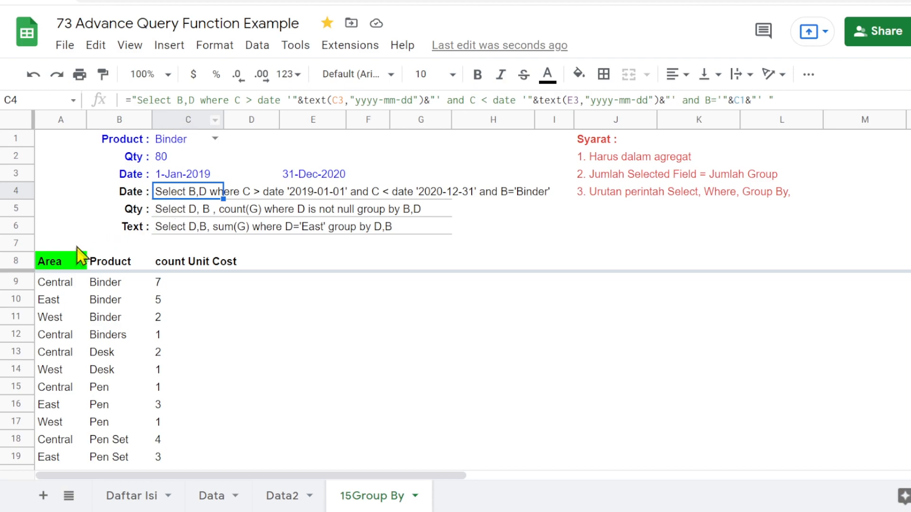
Change the query reference in the A8 QUERY formula to C4
{"action": "left_click", "coordinate": [55, 265]}
{"action": "left_click", "coordinate": [228, 100]}
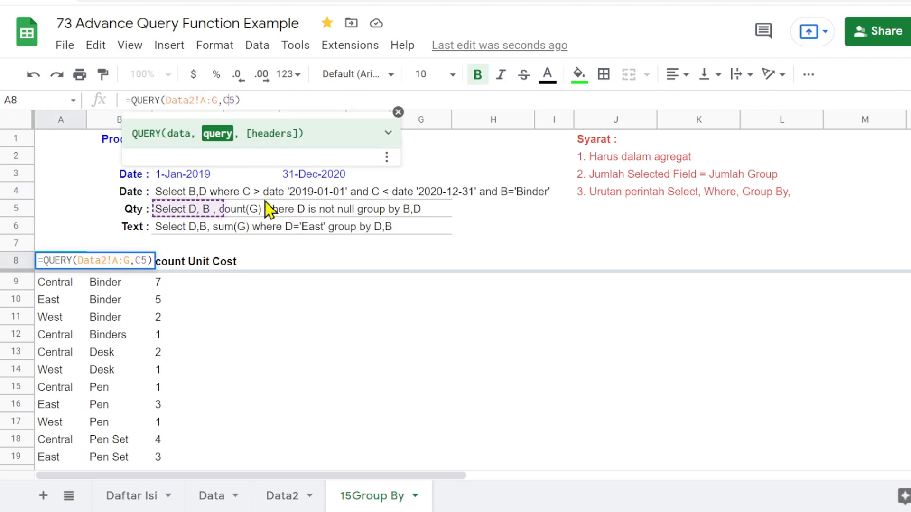
{"action": "type", "text": "4"}
{"action": "key", "text": "Delete"}
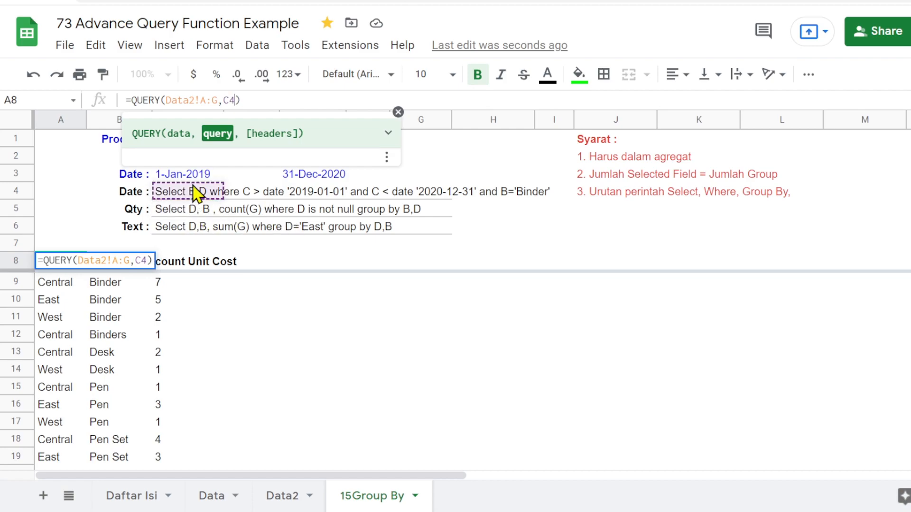
{"action": "key", "text": "Return"}
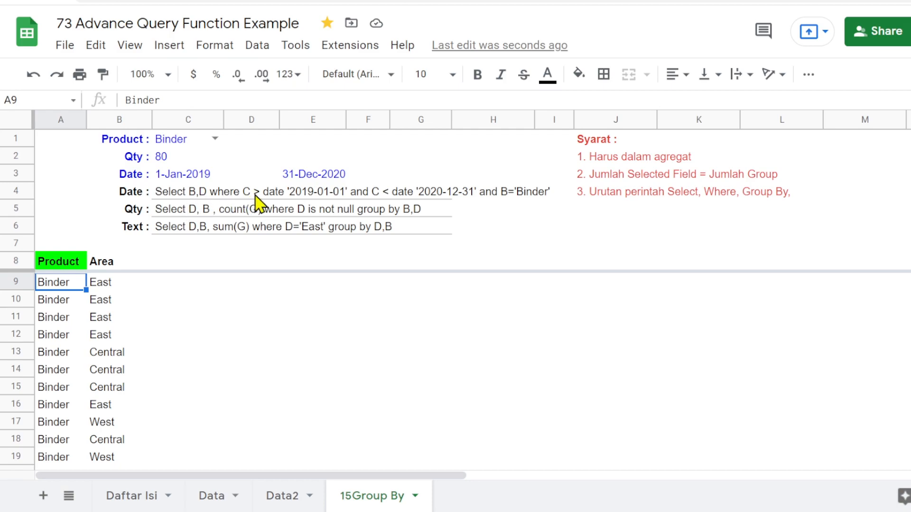
Check the Data2 columns and add field C between B and D in the C4 query's Select list
{"action": "left_click", "coordinate": [283, 496]}
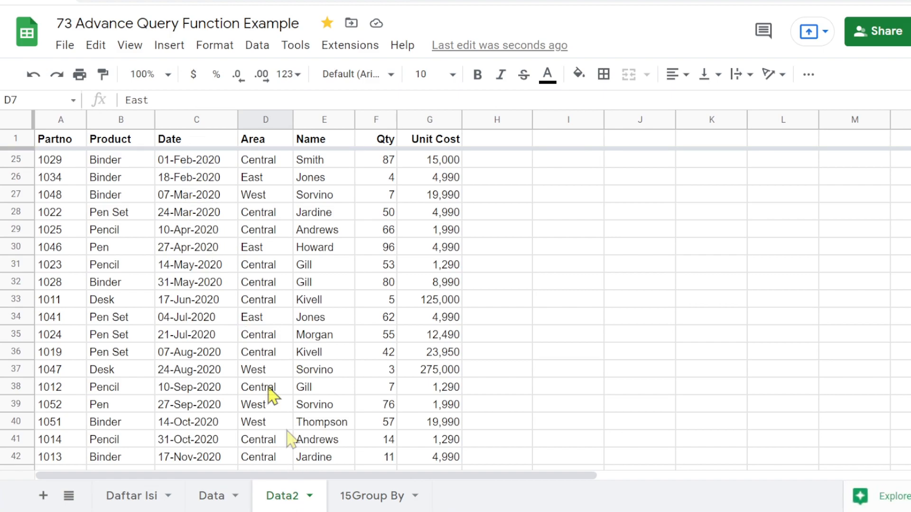
{"action": "left_click", "coordinate": [370, 496]}
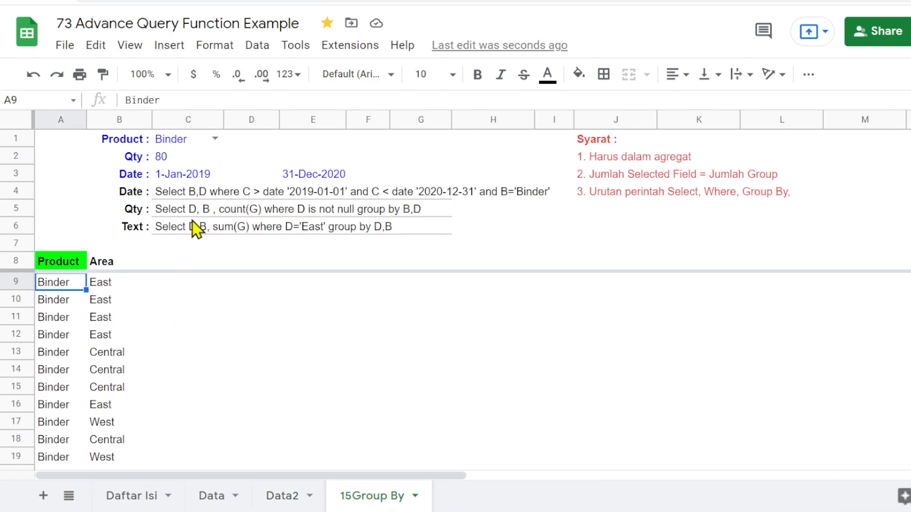
{"action": "left_click", "coordinate": [161, 196]}
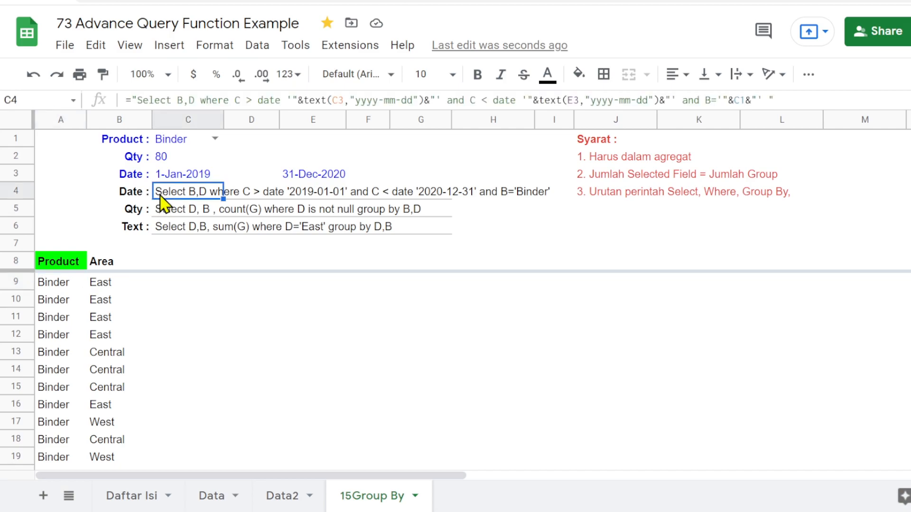
{"action": "left_click", "coordinate": [188, 100]}
{"action": "type", "text": "C,"}
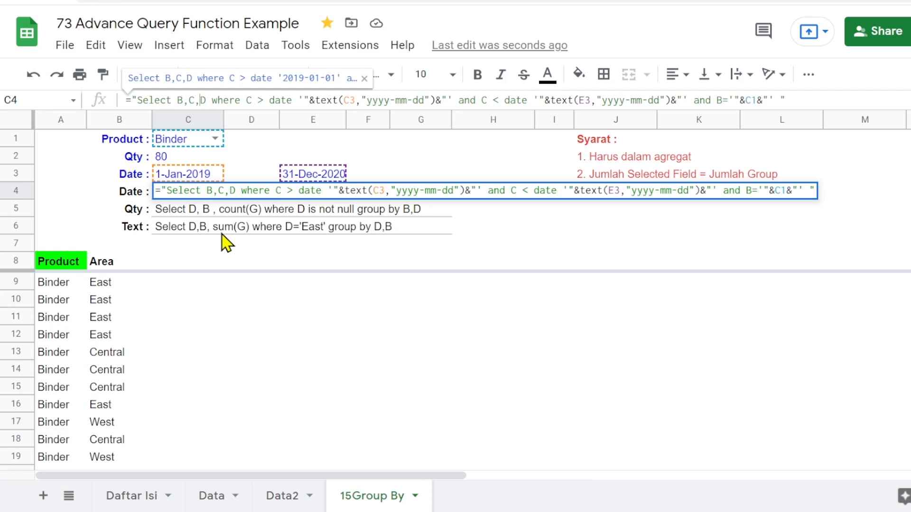
{"action": "key", "text": "Return"}
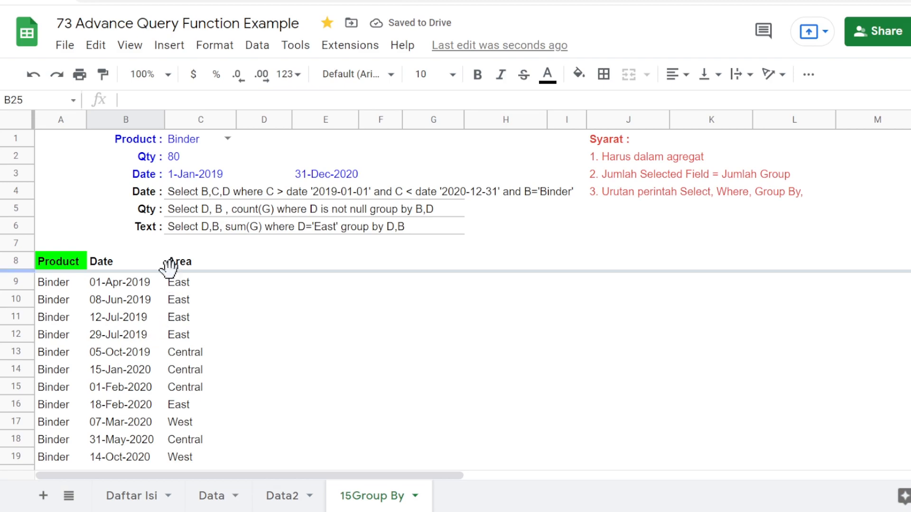
Examine how the C4 formula builds its date criteria with the text function from C3 and E3 and takes the product from C1
{"action": "left_click", "coordinate": [340, 192]}
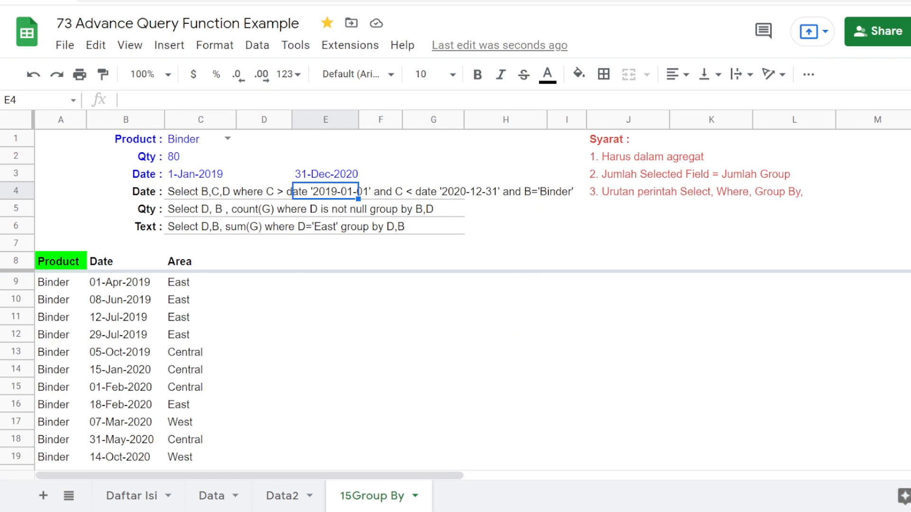
{"action": "left_click", "coordinate": [180, 195]}
{"action": "left_click", "coordinate": [441, 260]}
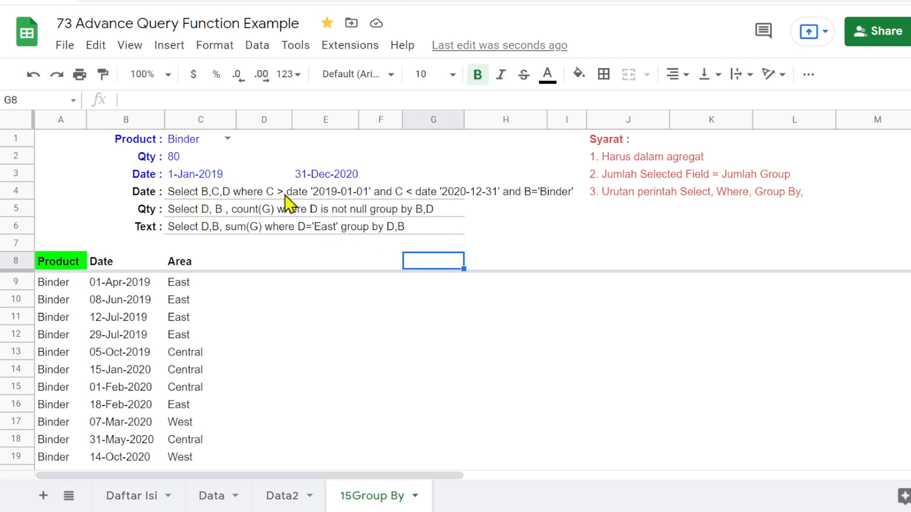
{"action": "left_click", "coordinate": [240, 195]}
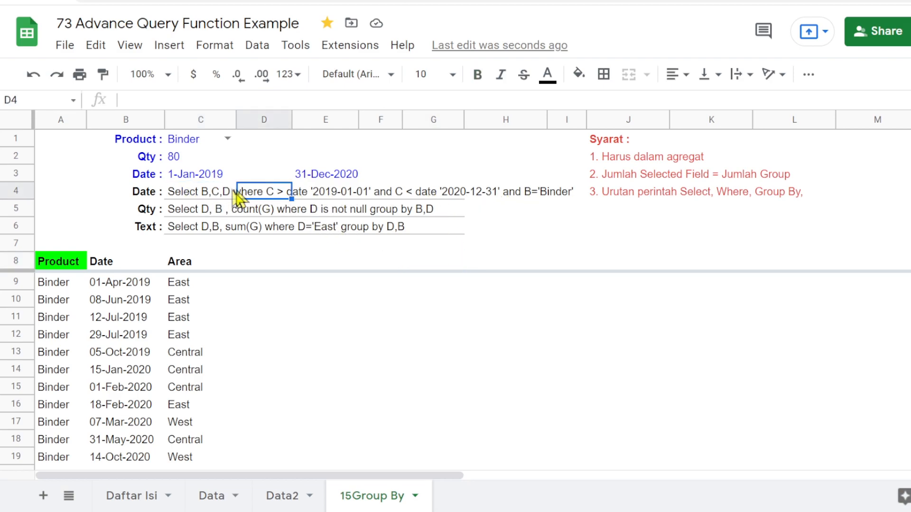
{"action": "left_click", "coordinate": [174, 196]}
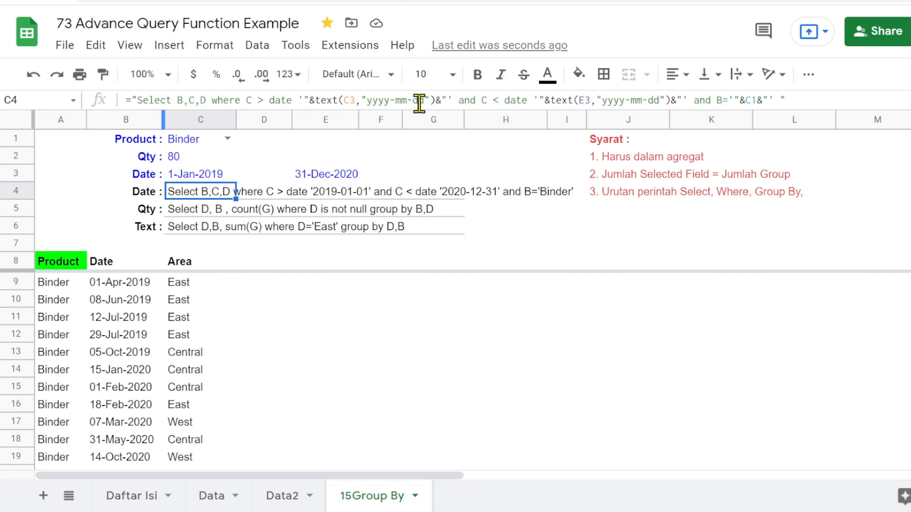
{"action": "left_click", "coordinate": [348, 100]}
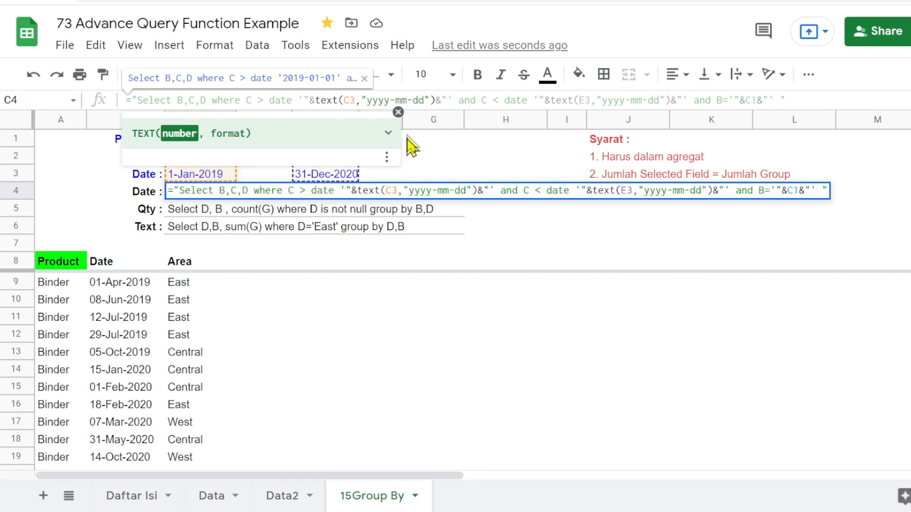
{"action": "left_click", "coordinate": [398, 113]}
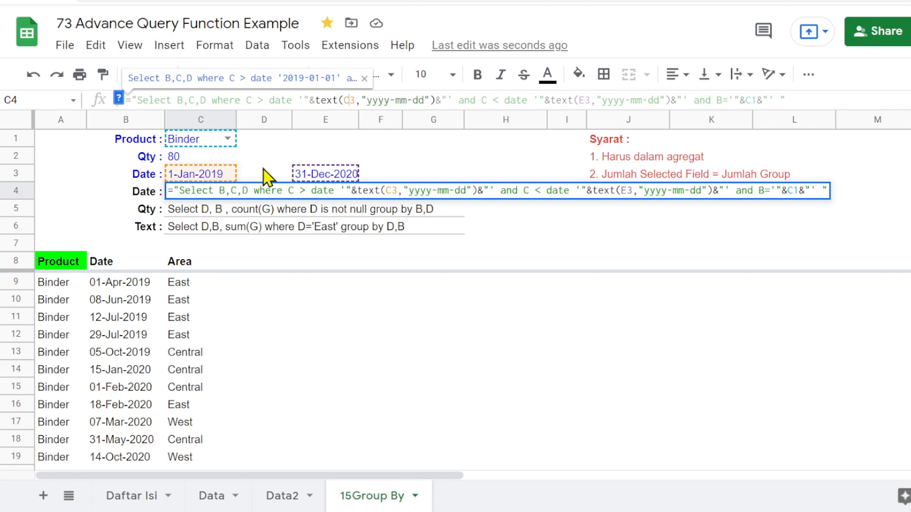
{"action": "left_click", "coordinate": [376, 304]}
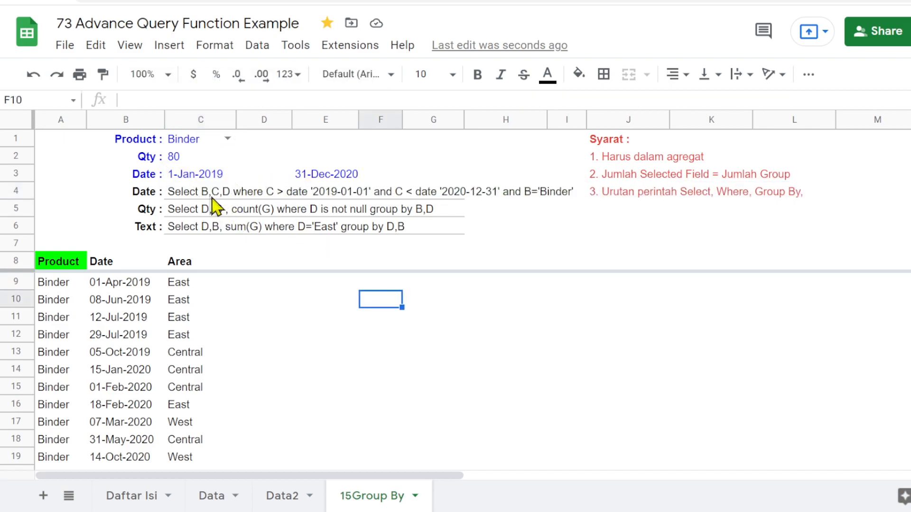
{"action": "left_click", "coordinate": [183, 197]}
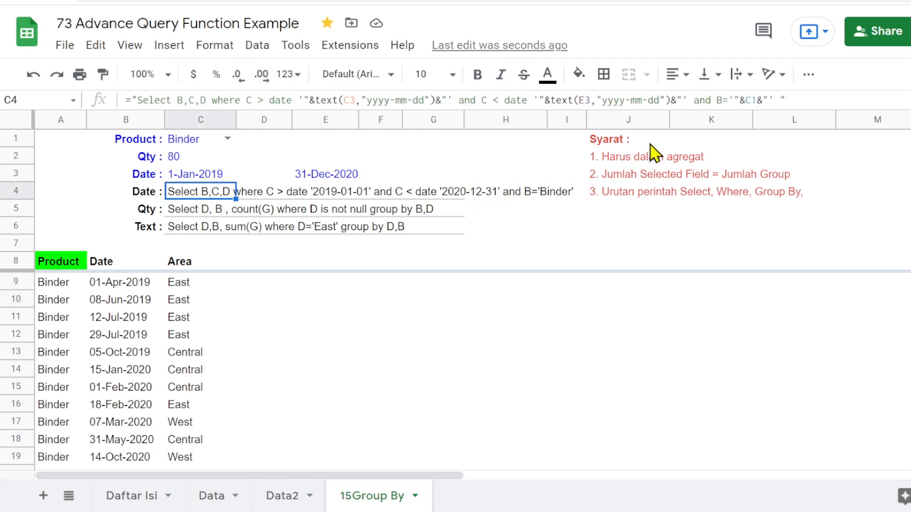
Move the Syarat notes from J1:J4 to K1:K4
{"action": "left_click_drag", "start_coordinate": [611, 143], "coordinate": [621, 192]}
{"action": "left_click_drag", "start_coordinate": [608, 129], "coordinate": [716, 142]}
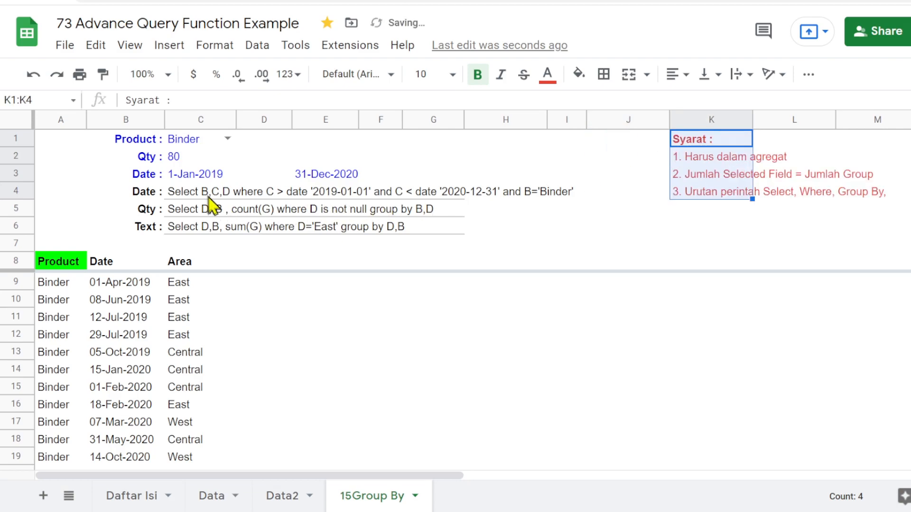
Change the C4 query's Select list to B,D,sum(G) and append group by B,D after the product condition
{"action": "left_click", "coordinate": [194, 198]}
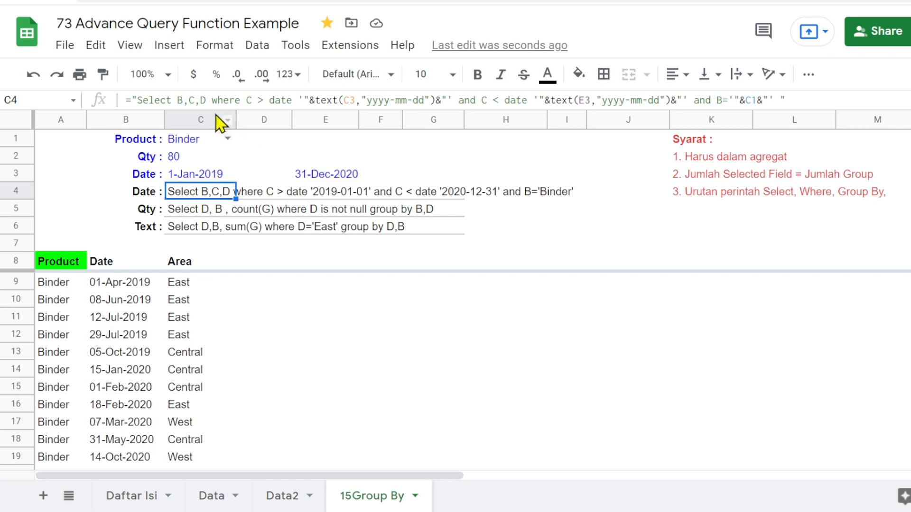
{"action": "left_click", "coordinate": [192, 100]}
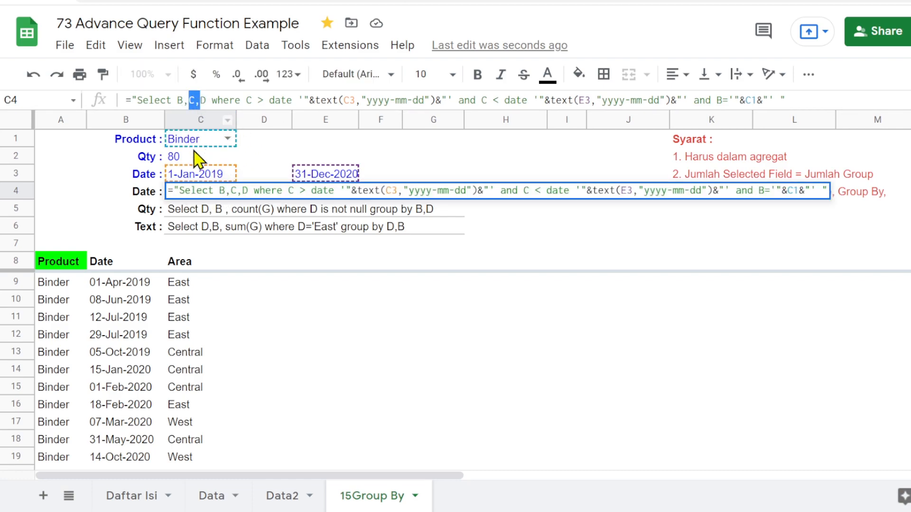
{"action": "key", "text": "BackSpace"}
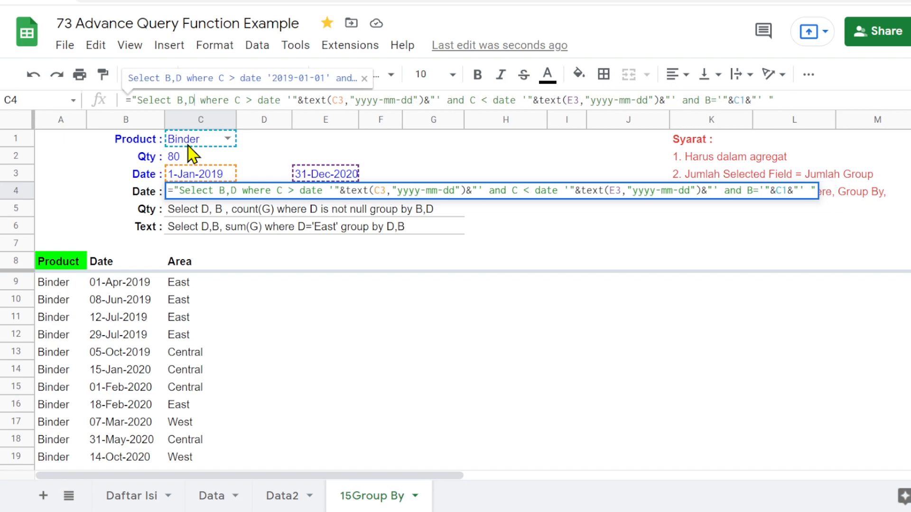
{"action": "type", "text": ","}
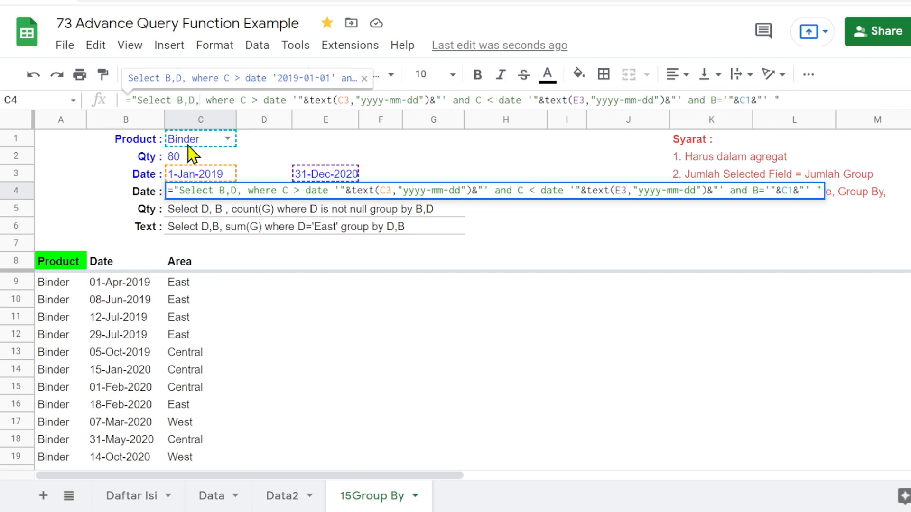
{"action": "type", "text": "sumG"}
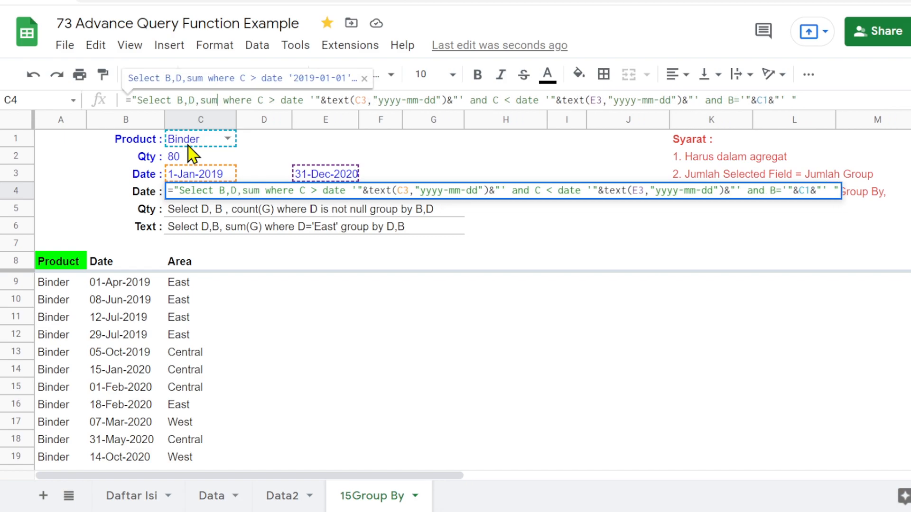
{"action": "type", "text": ")_"}
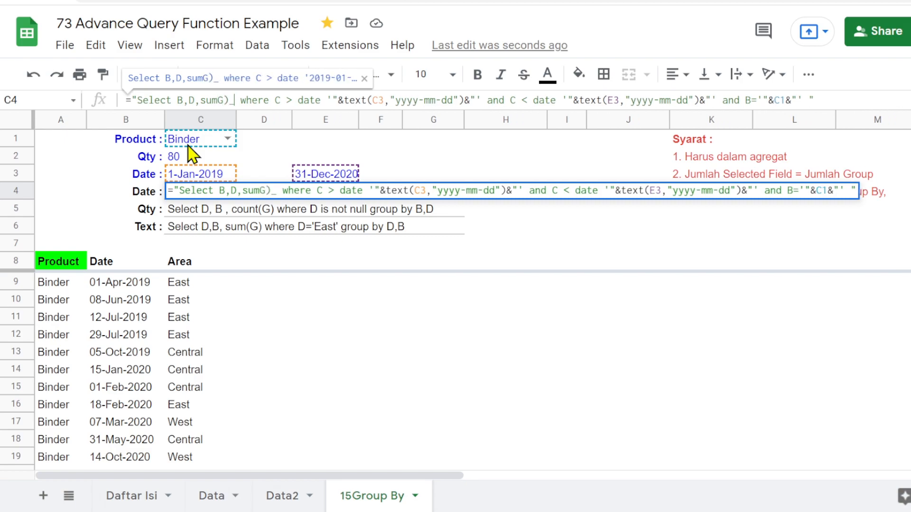
{"action": "key", "text": "BackSpace"}
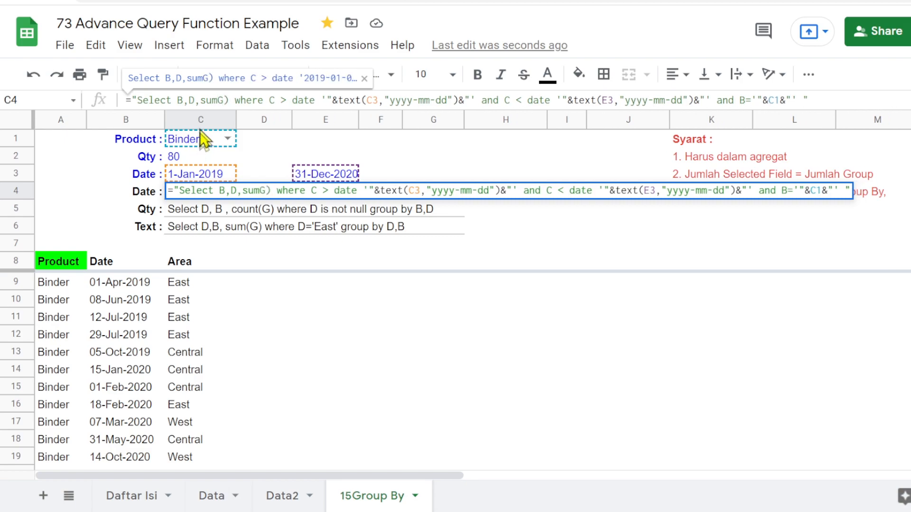
{"action": "left_click", "coordinate": [219, 100]}
{"action": "type", "text": "("}
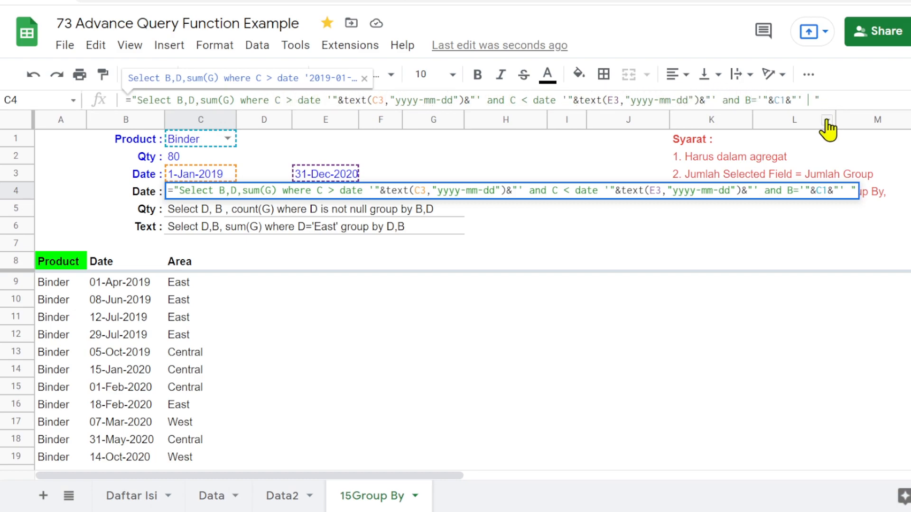
{"action": "type", "text": "roup by B,D"}
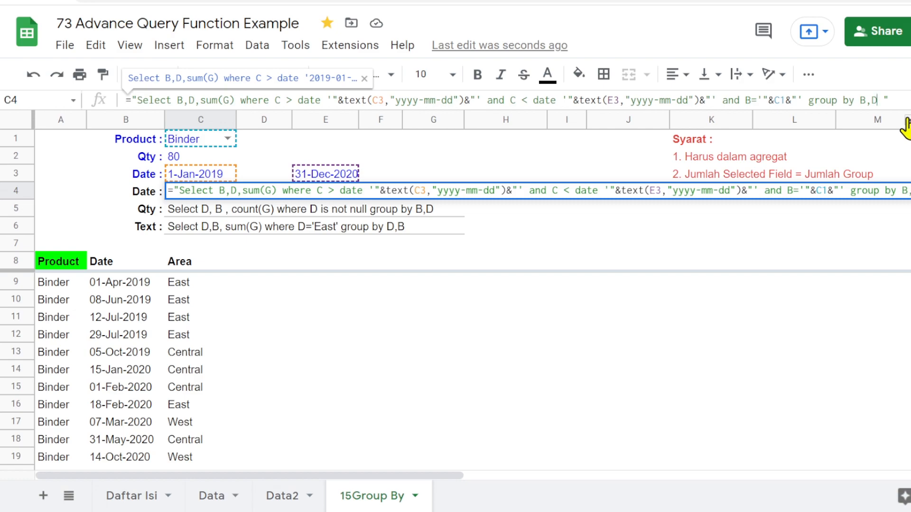
{"action": "key", "text": "Return"}
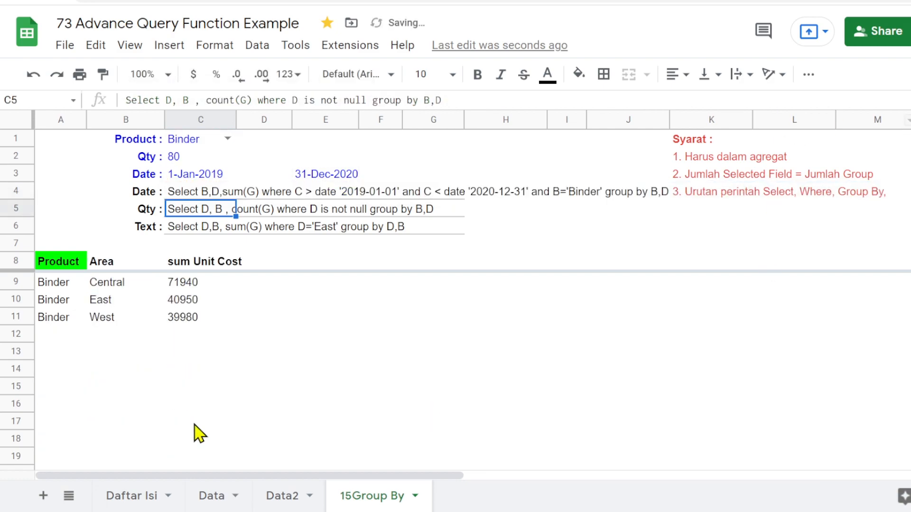
Examine the grouped result and compare the fields and date criteria of the C4 formula with the Data2 columns
{"action": "left_click", "coordinate": [52, 287]}
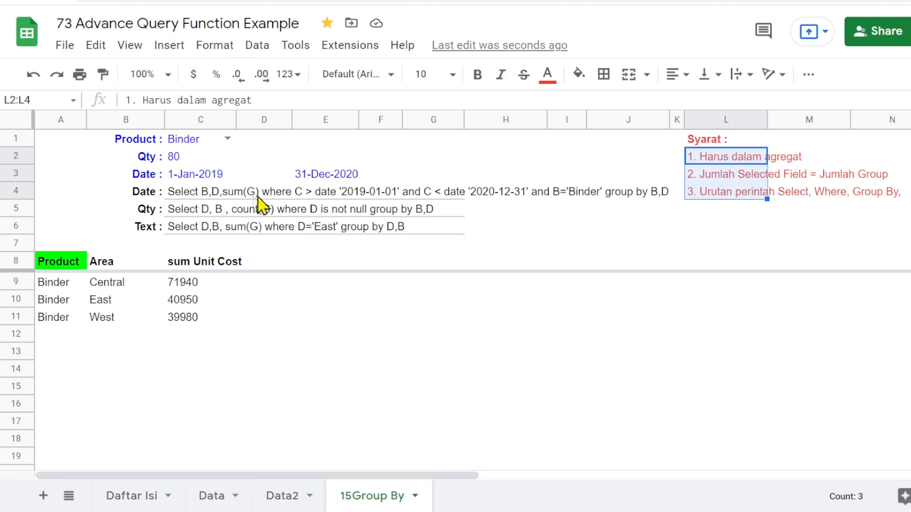
{"action": "left_click", "coordinate": [284, 495]}
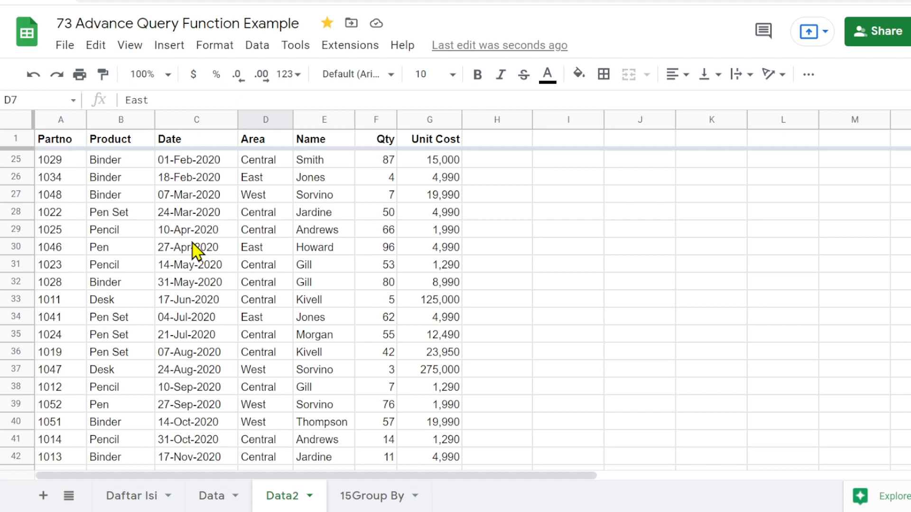
{"action": "left_click", "coordinate": [367, 496]}
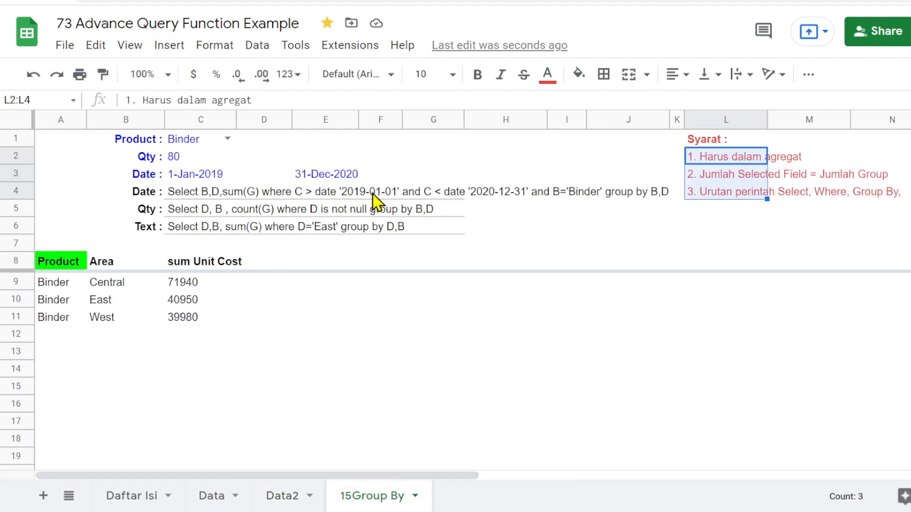
{"action": "left_click", "coordinate": [341, 194]}
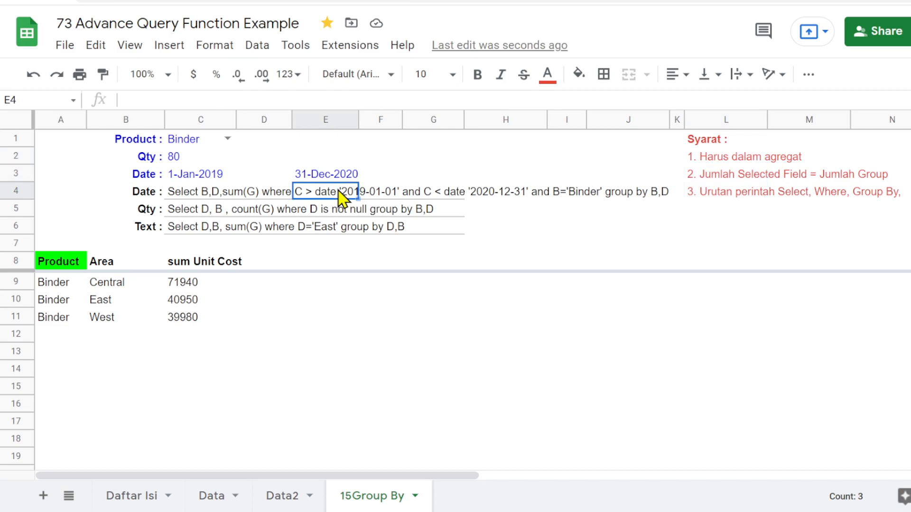
{"action": "left_click", "coordinate": [185, 193]}
{"action": "triple_click", "coordinate": [188, 189]}
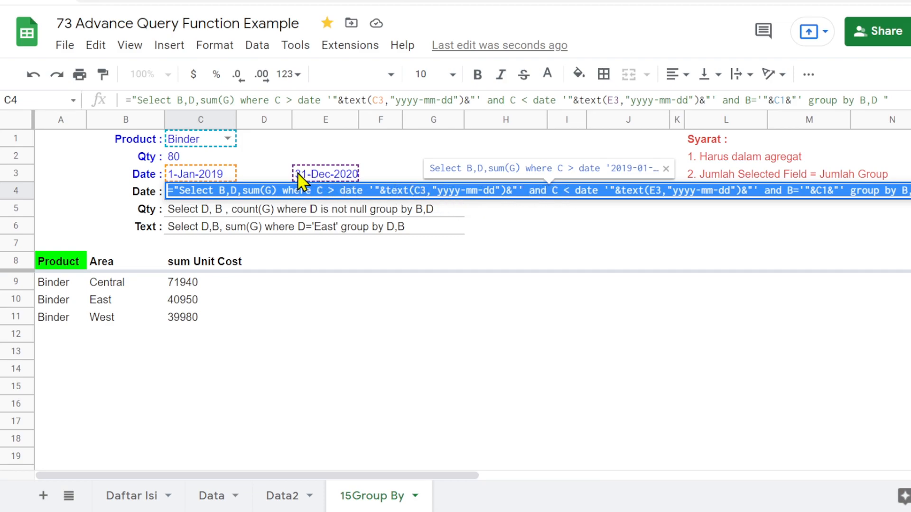
{"action": "left_click", "coordinate": [291, 498]}
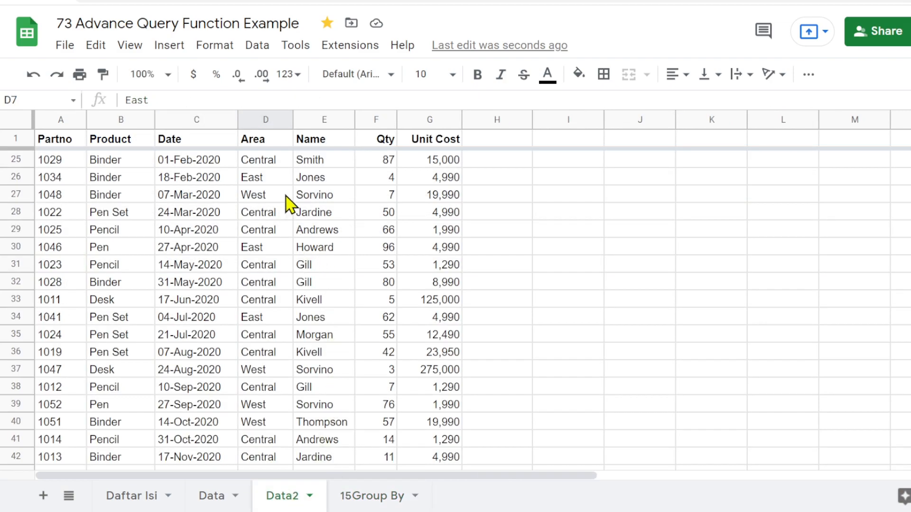
{"action": "left_click", "coordinate": [364, 503]}
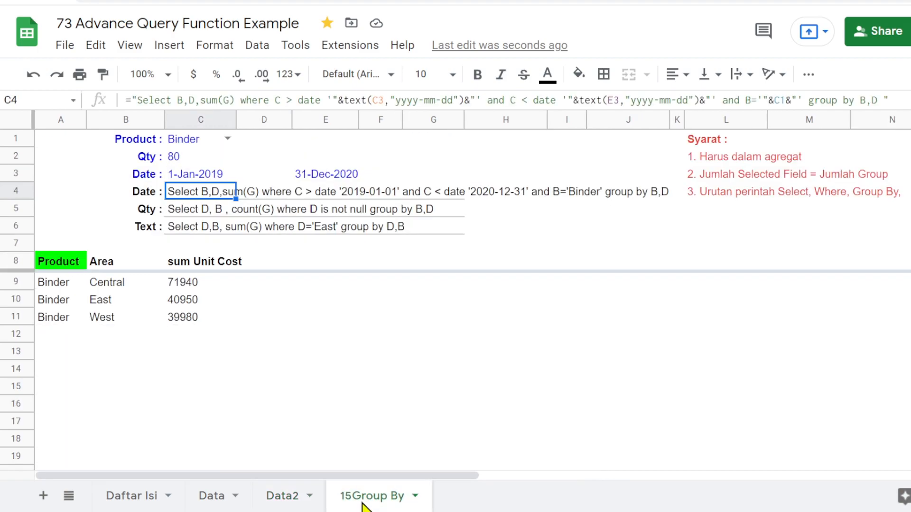
{"action": "double_click", "coordinate": [187, 195]}
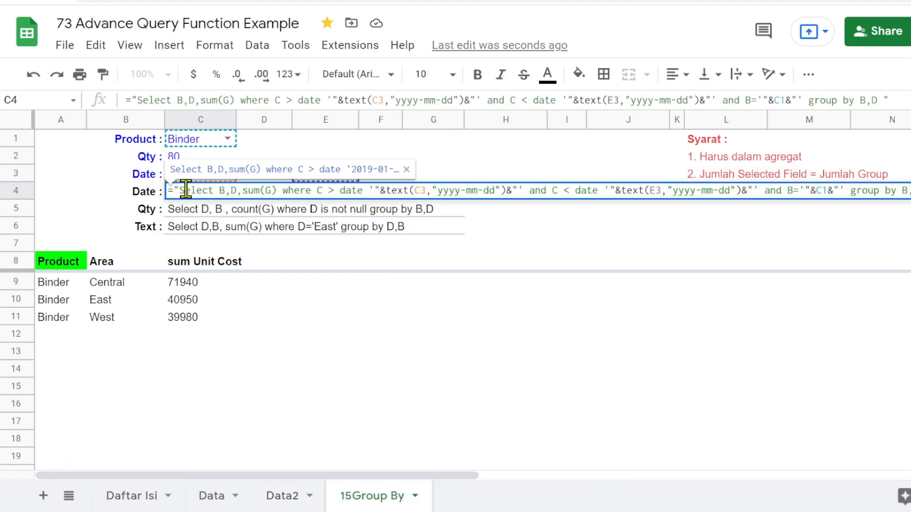
{"action": "left_click", "coordinate": [407, 169]}
{"action": "key", "text": "ctrl+a"}
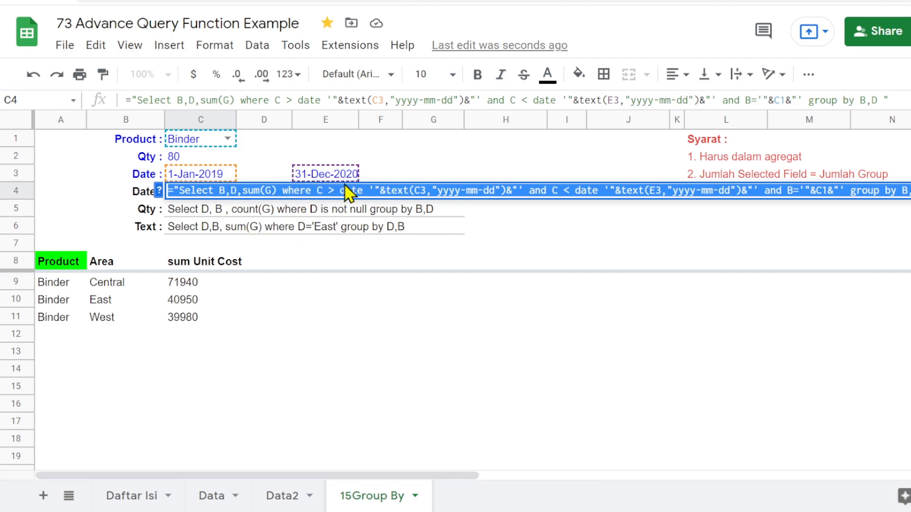
{"action": "key", "text": "Escape"}
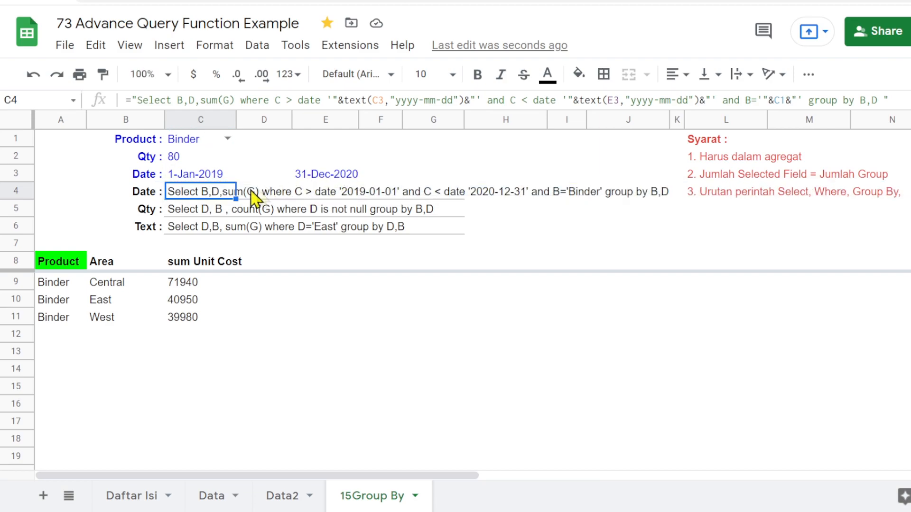
Set the product in C1 to Binders and check the area and summed unit cost in the result
{"action": "left_click", "coordinate": [228, 138]}
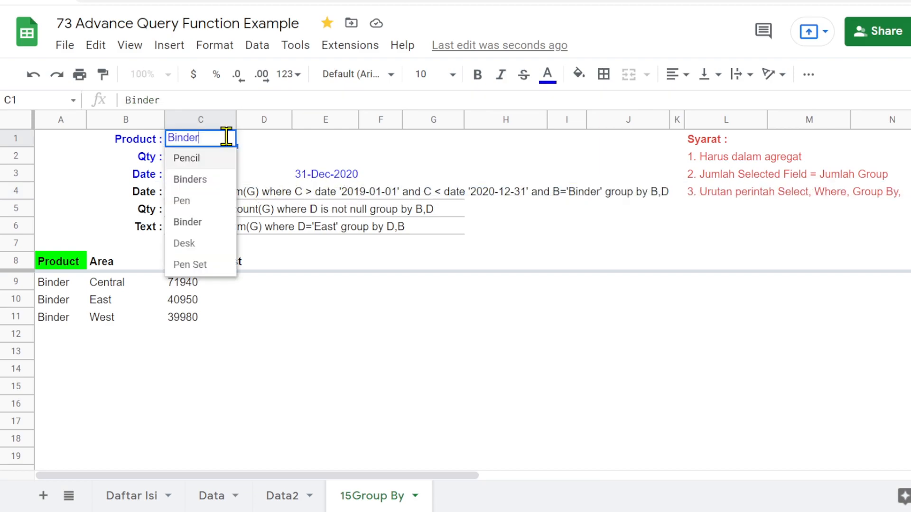
{"action": "left_click", "coordinate": [209, 180]}
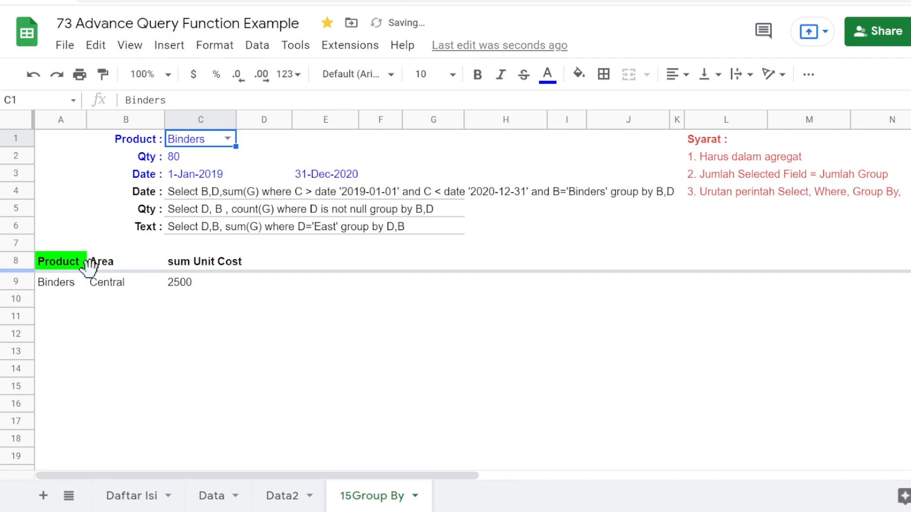
{"action": "left_click", "coordinate": [118, 288]}
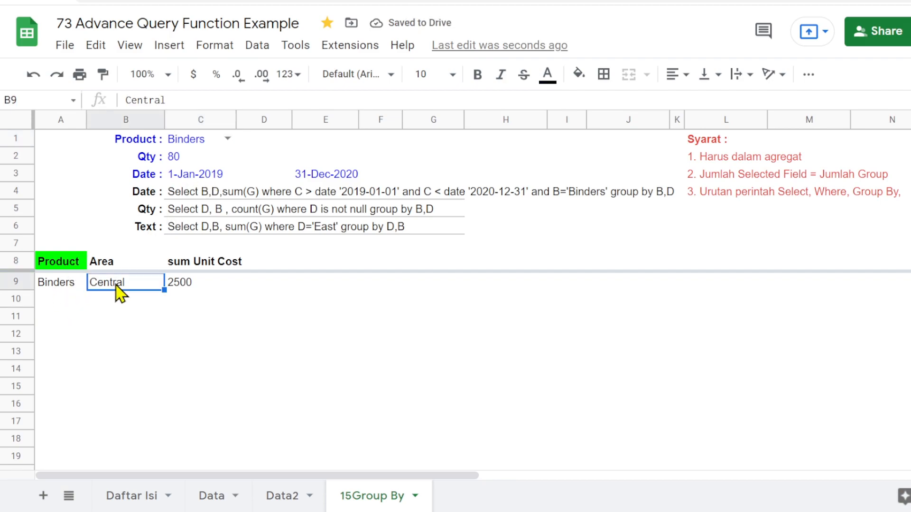
{"action": "left_click", "coordinate": [183, 286]}
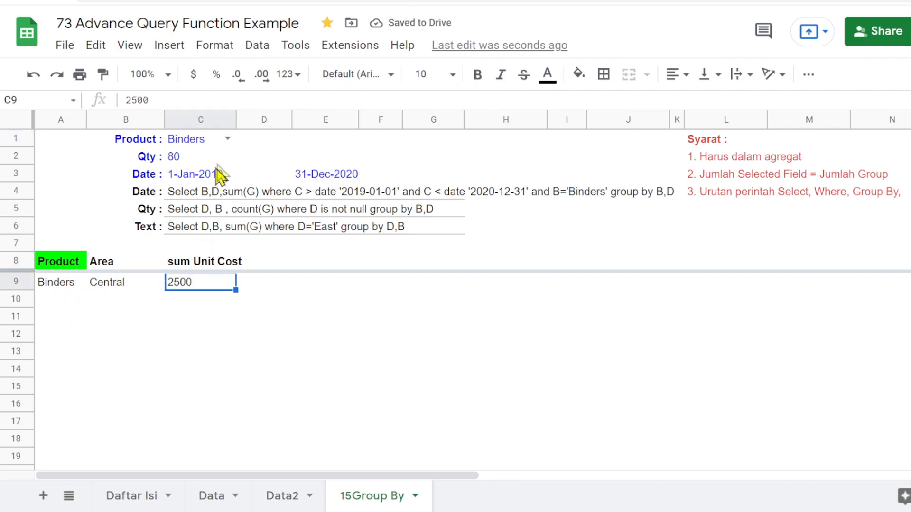
Set the product in C1 to Pen and check the summed unit cost for each area
{"action": "left_click", "coordinate": [227, 139]}
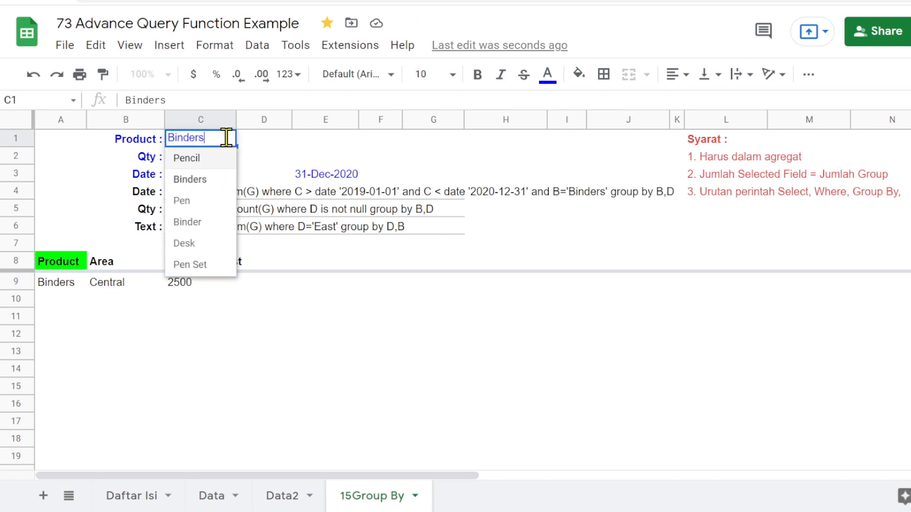
{"action": "left_click", "coordinate": [199, 204]}
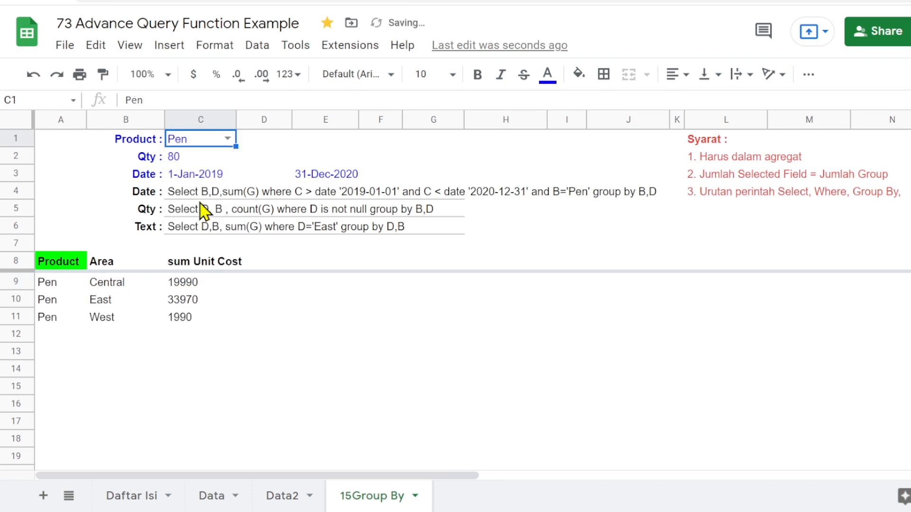
{"action": "left_click", "coordinate": [107, 287]}
{"action": "left_click", "coordinate": [183, 285]}
{"action": "left_click", "coordinate": [109, 304]}
{"action": "left_click", "coordinate": [189, 303]}
{"action": "left_click", "coordinate": [97, 324]}
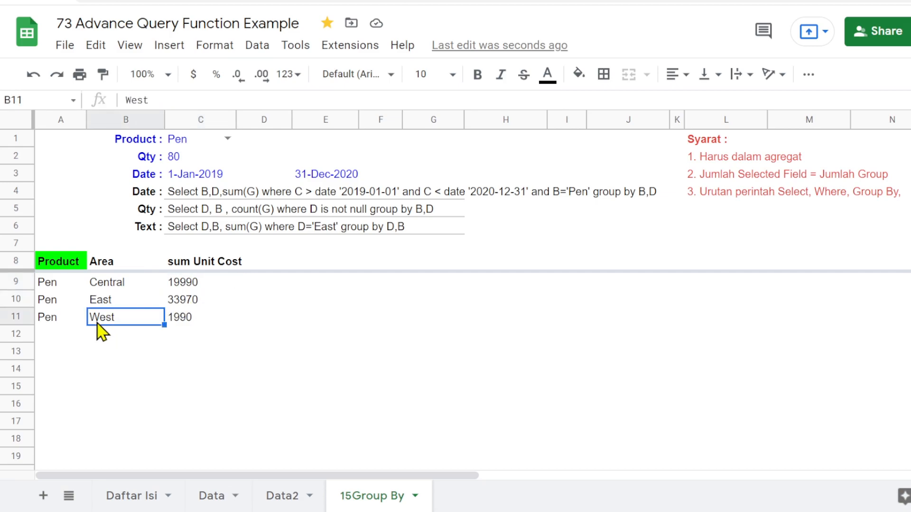
{"action": "left_click", "coordinate": [181, 320]}
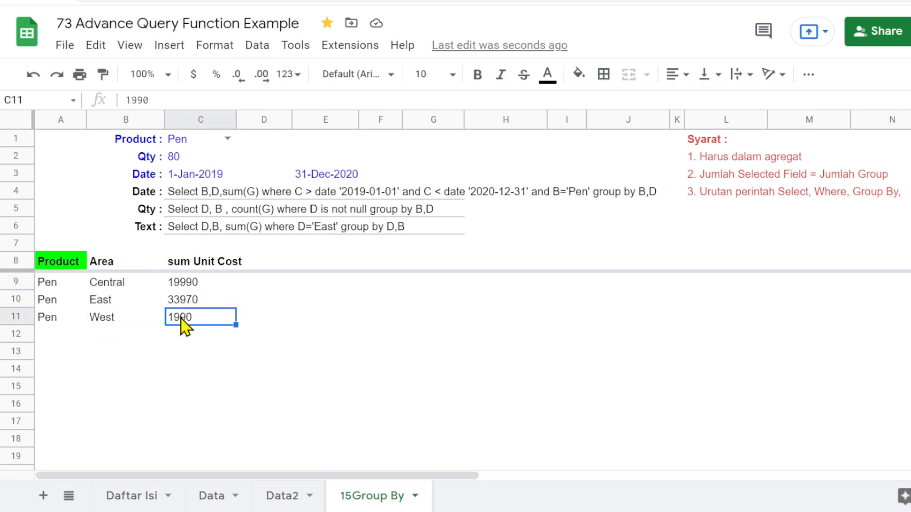
Test Binder and Desk as the product in C1, ending with Pen Set
{"action": "left_click", "coordinate": [228, 138]}
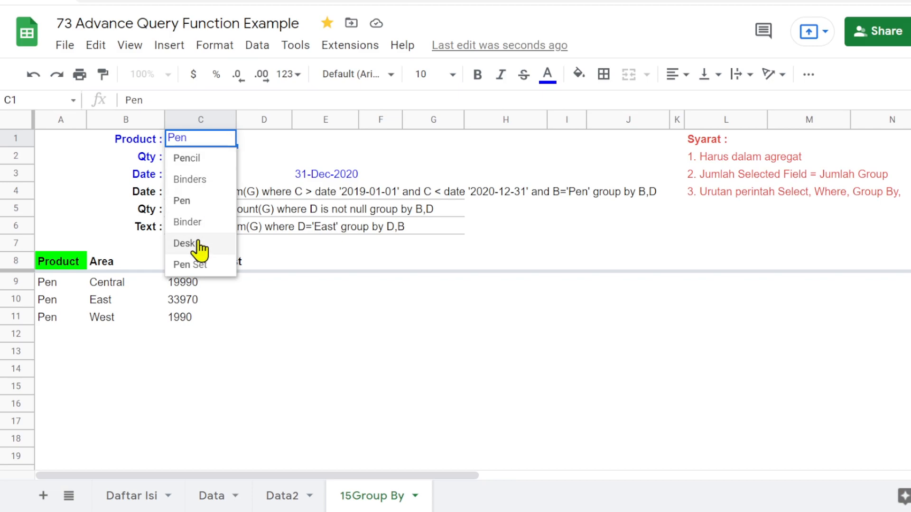
{"action": "left_click", "coordinate": [202, 223]}
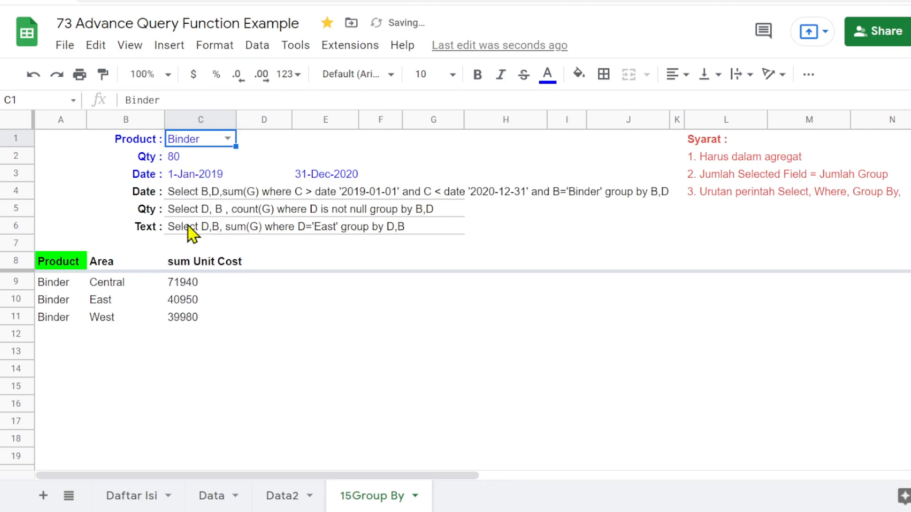
{"action": "left_click", "coordinate": [222, 147]}
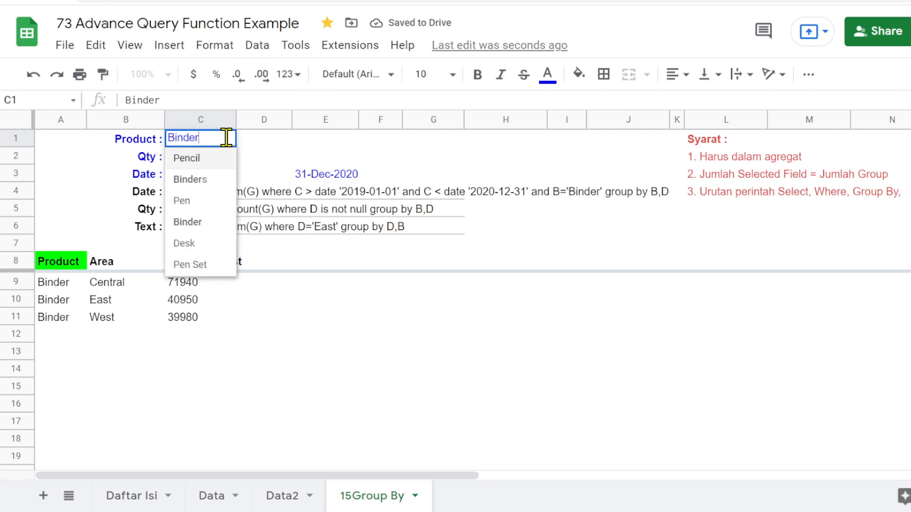
{"action": "left_click", "coordinate": [195, 242]}
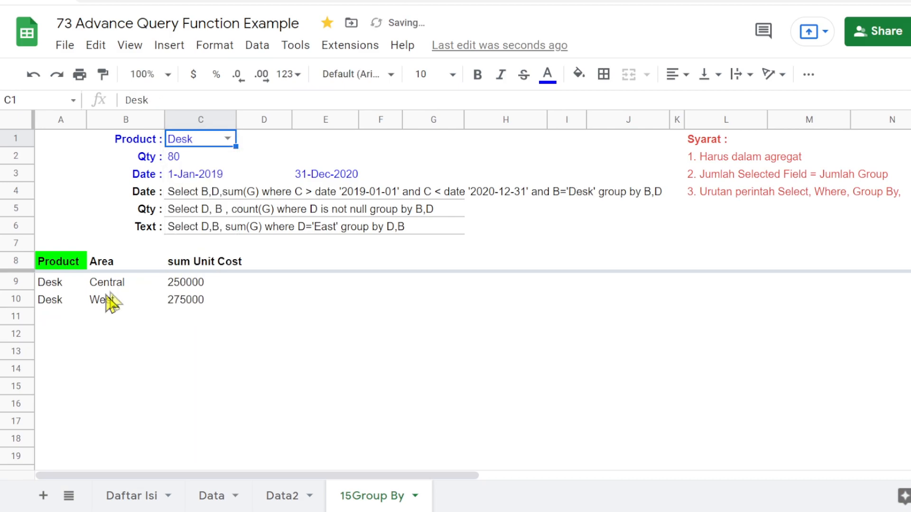
{"action": "left_click", "coordinate": [227, 138]}
{"action": "left_click", "coordinate": [197, 268]}
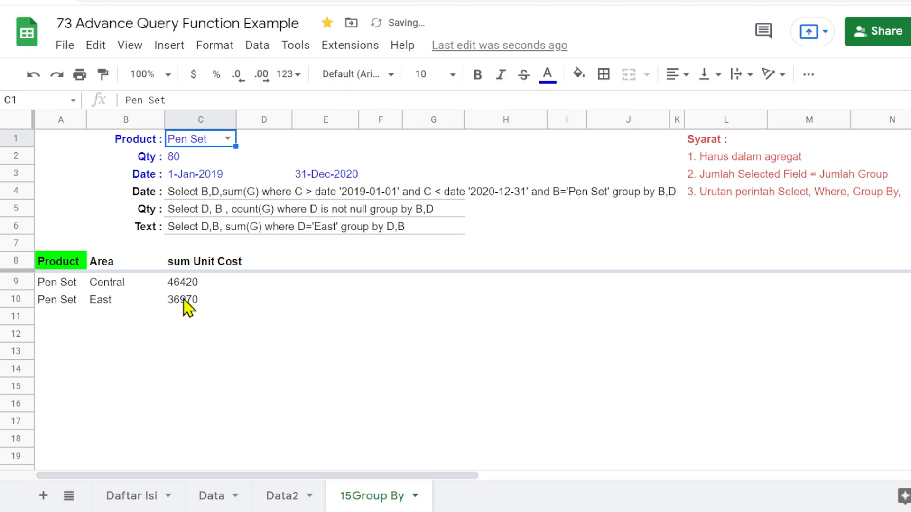
Set the start date in C3 to 1-Jan-2020
{"action": "left_click", "coordinate": [211, 176]}
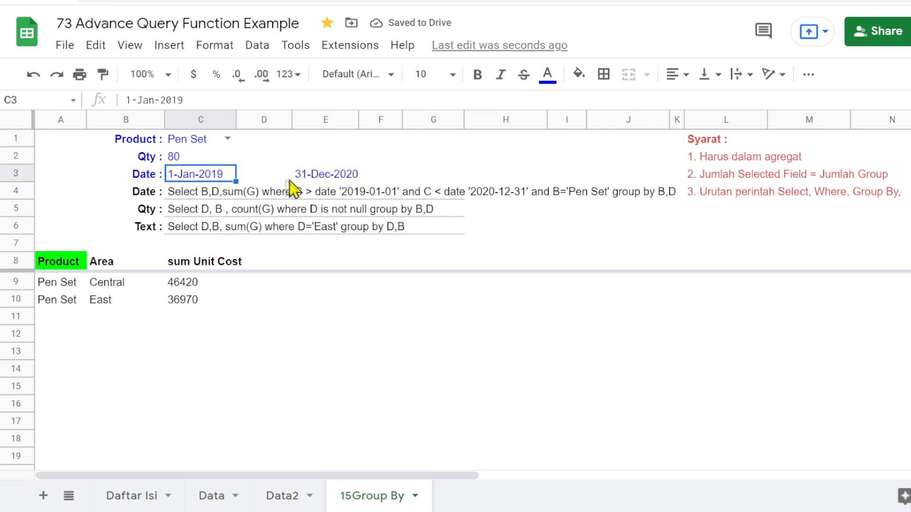
{"action": "double_click", "coordinate": [211, 175]}
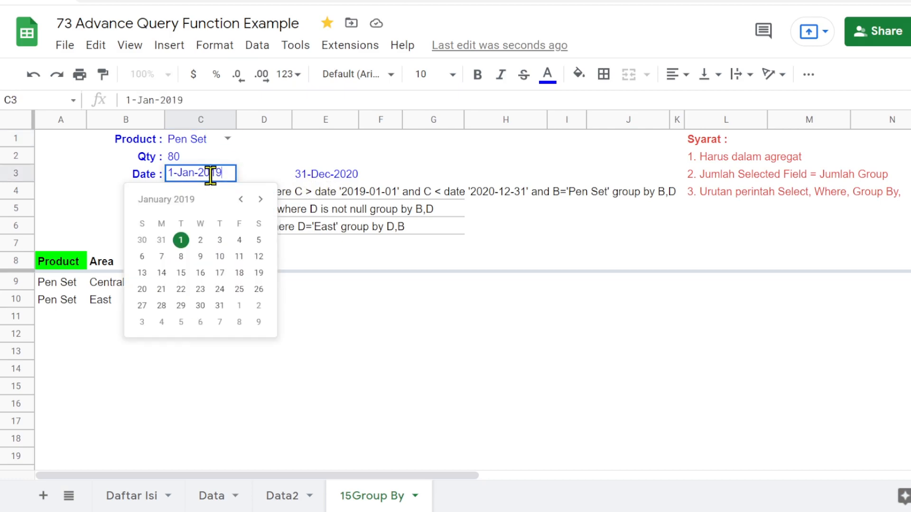
{"action": "left_click", "coordinate": [260, 200]}
{"action": "left_click", "coordinate": [260, 199]}
{"action": "left_click", "coordinate": [260, 199]}
{"action": "left_click", "coordinate": [260, 200]}
{"action": "left_click", "coordinate": [260, 199]}
{"action": "left_click", "coordinate": [260, 199]}
{"action": "left_click", "coordinate": [260, 199]}
{"action": "left_click", "coordinate": [260, 199]}
{"action": "left_click", "coordinate": [260, 199]}
{"action": "left_click", "coordinate": [260, 199]}
{"action": "left_click", "coordinate": [260, 199]}
{"action": "left_click", "coordinate": [259, 199]}
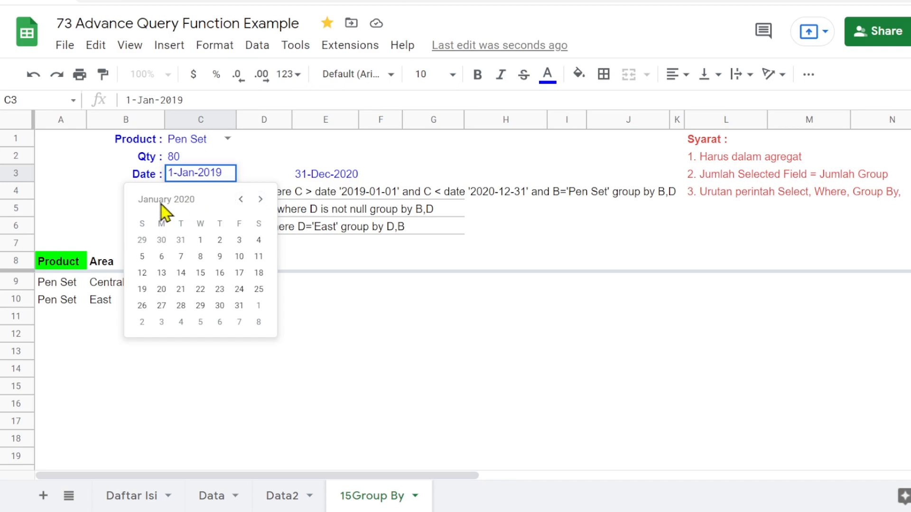
{"action": "left_click", "coordinate": [200, 240]}
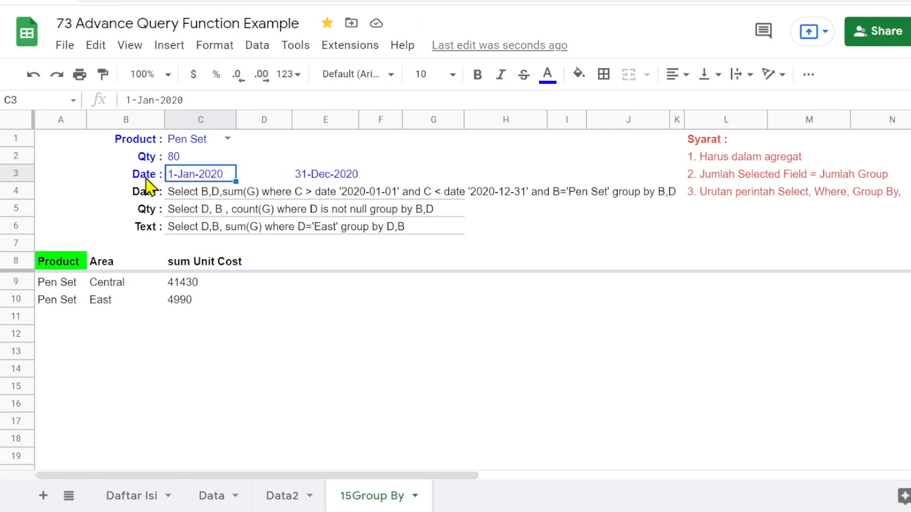
Review the end date in E3 and the query strings in C4, C5 and C6
{"action": "left_click", "coordinate": [326, 175]}
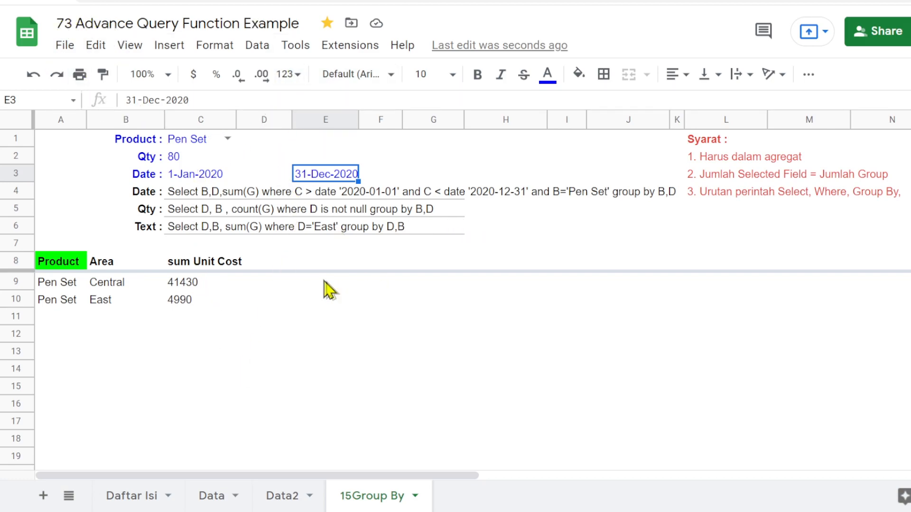
{"action": "left_click", "coordinate": [182, 195]}
{"action": "left_click", "coordinate": [179, 213]}
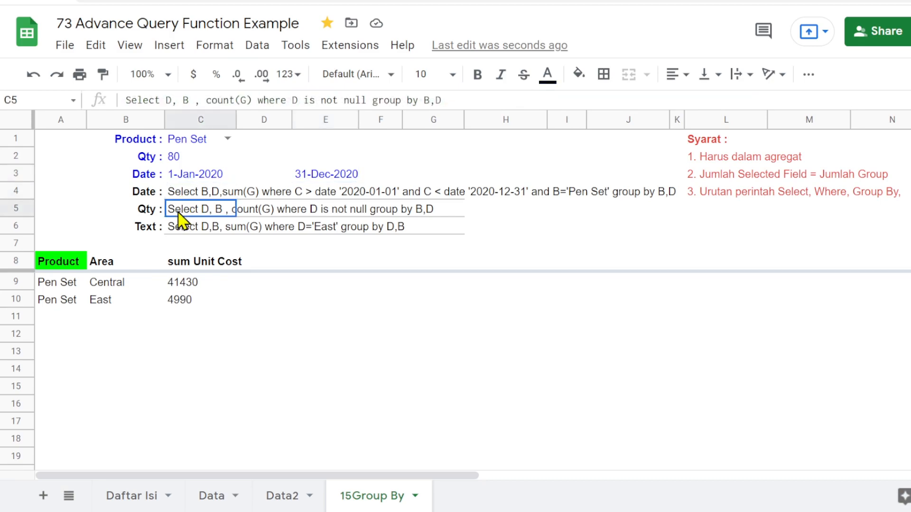
{"action": "left_click", "coordinate": [186, 228]}
{"action": "left_click", "coordinate": [185, 194]}
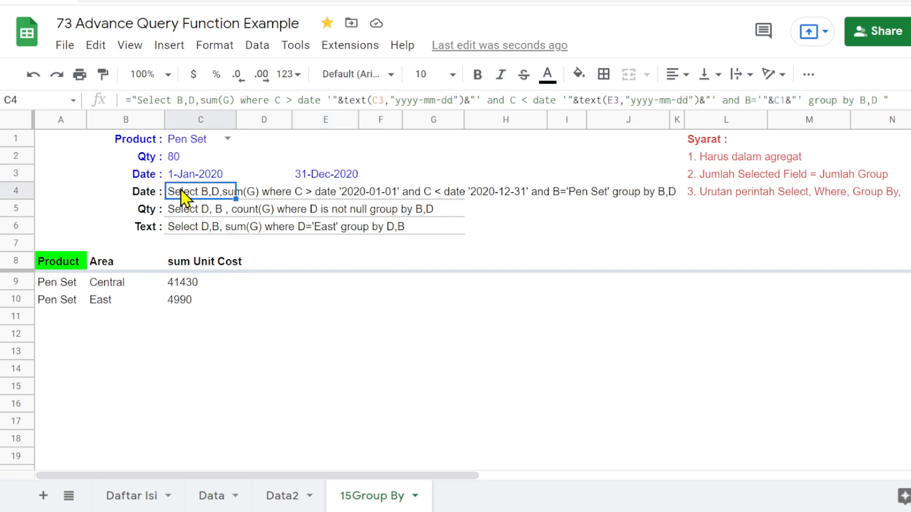